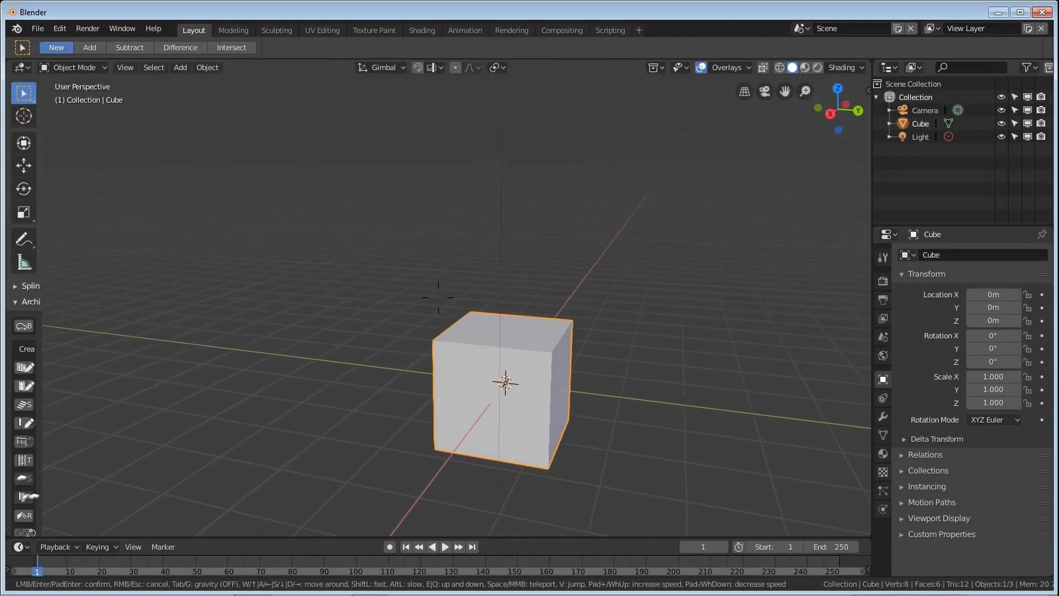
# - Examine the default cube from several sides and move in close to its top corner
pyautogui.press('d')
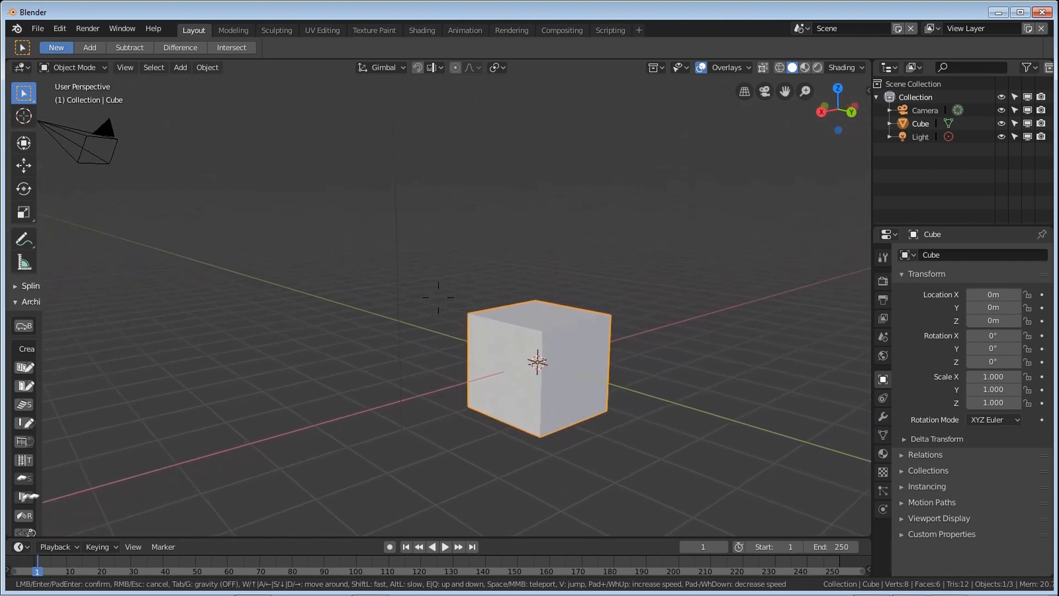
pyautogui.press('d')
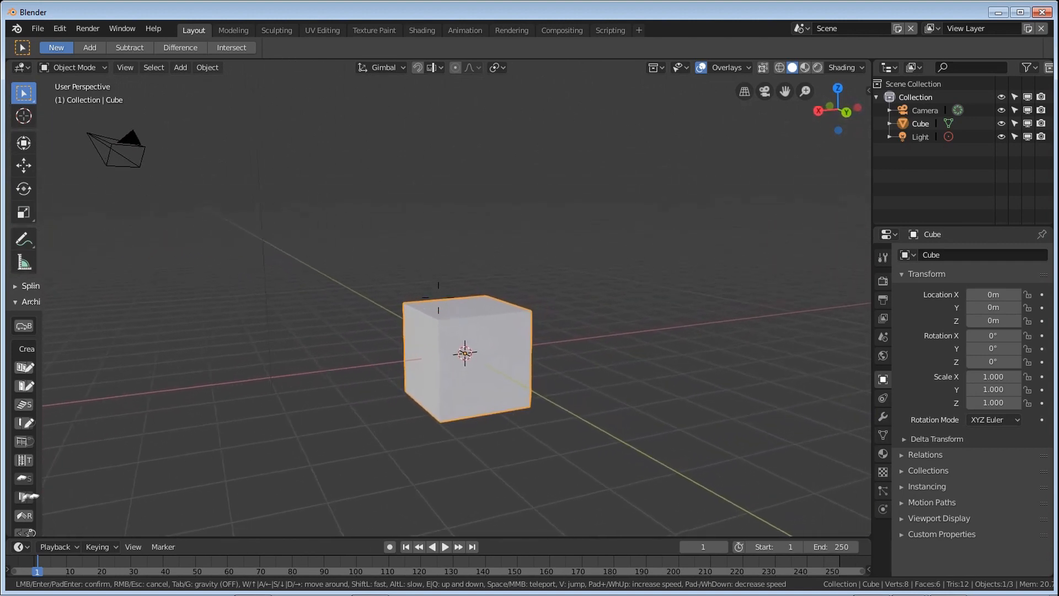
pyautogui.press('w')
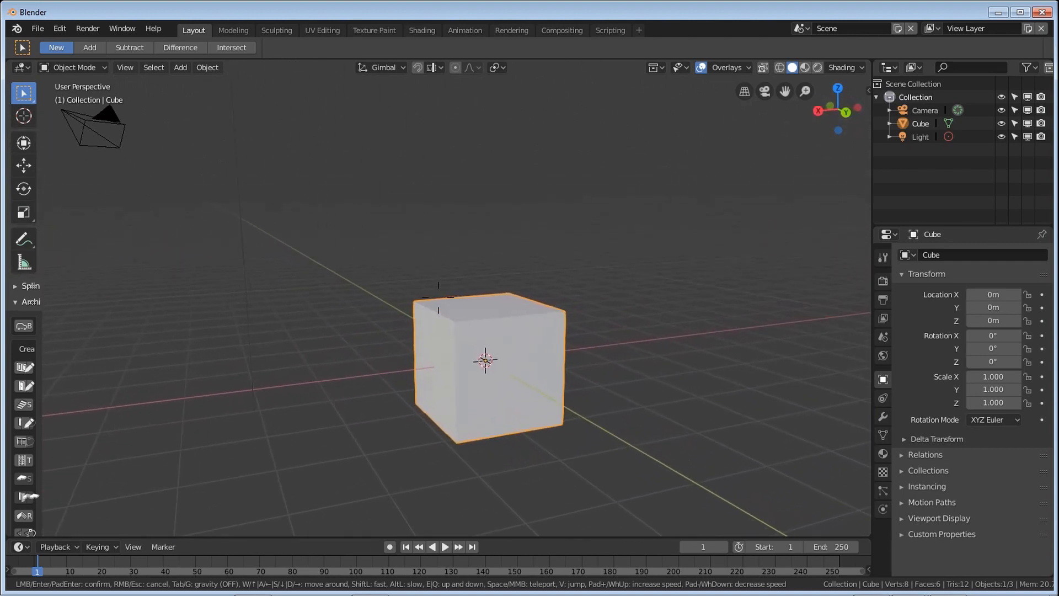
pyautogui.press('s')
pyautogui.press('d')
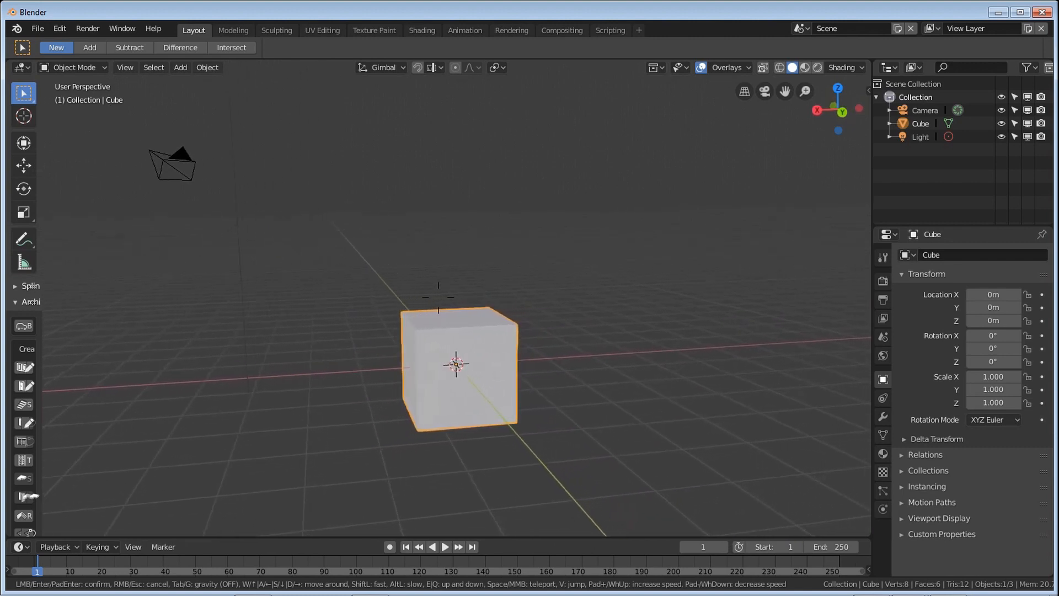
pyautogui.press('d')
pyautogui.press('w')
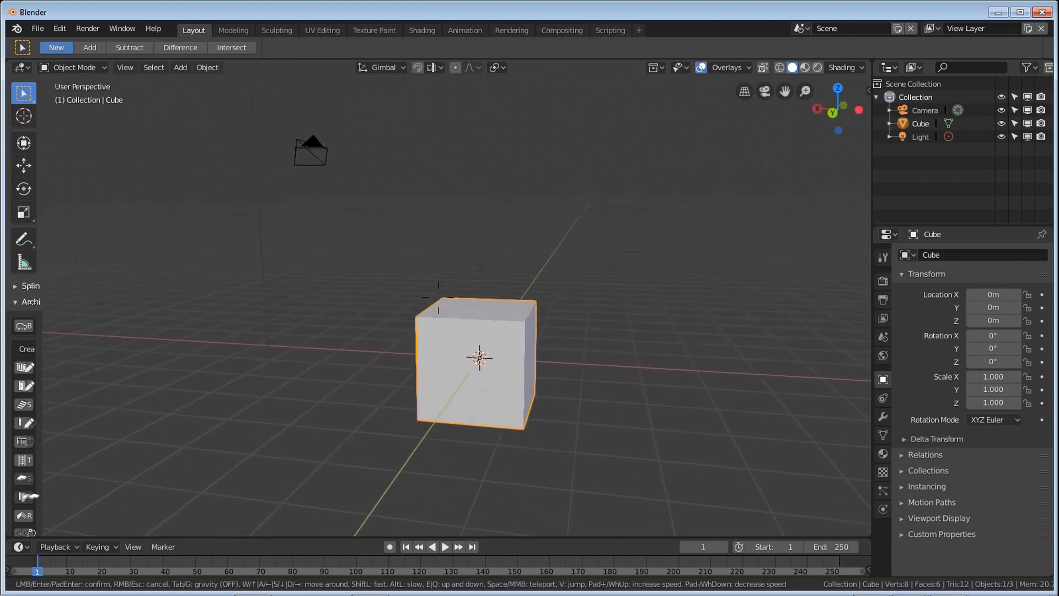
pyautogui.press('d')
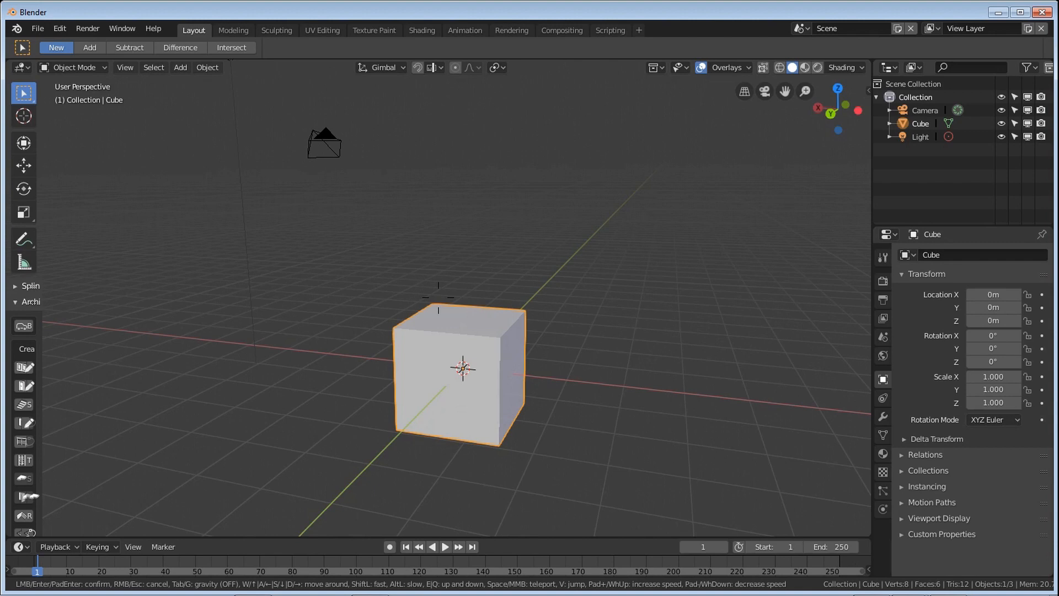
pyautogui.press('w')
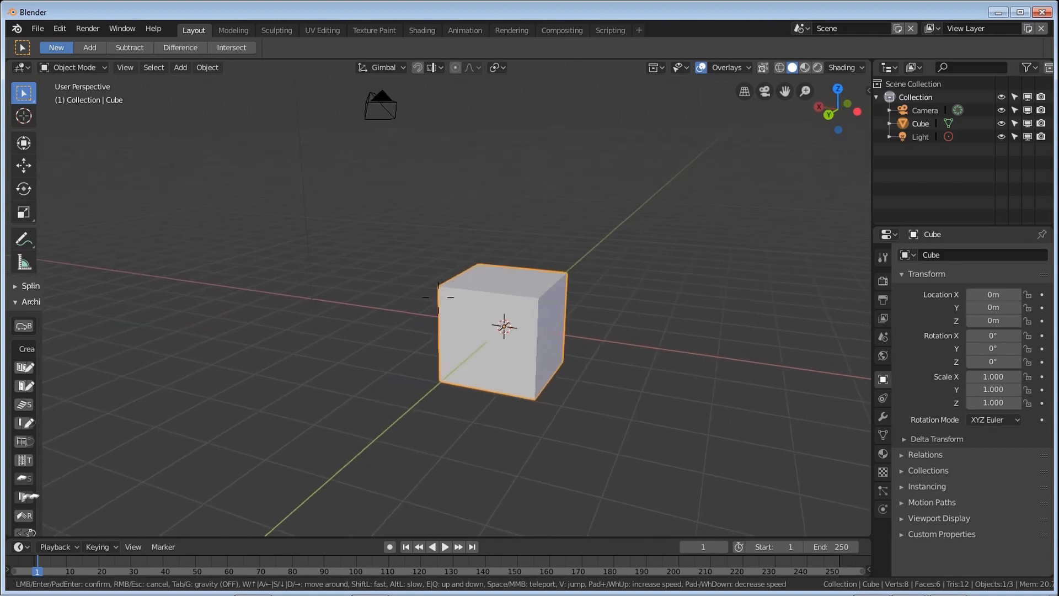
pyautogui.press('w')
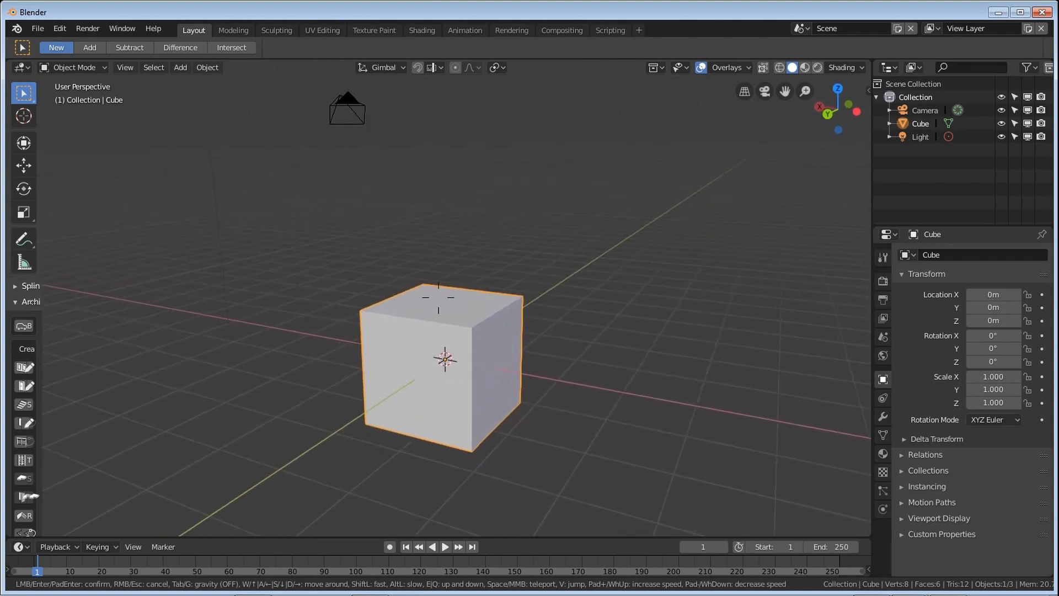
pyautogui.press('w')
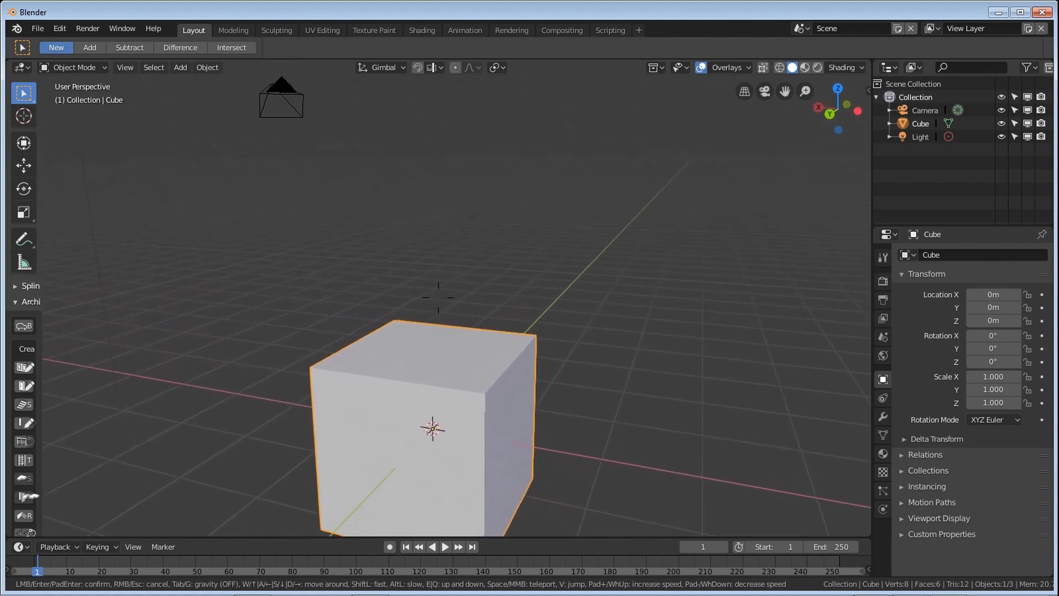
pyautogui.press('s')
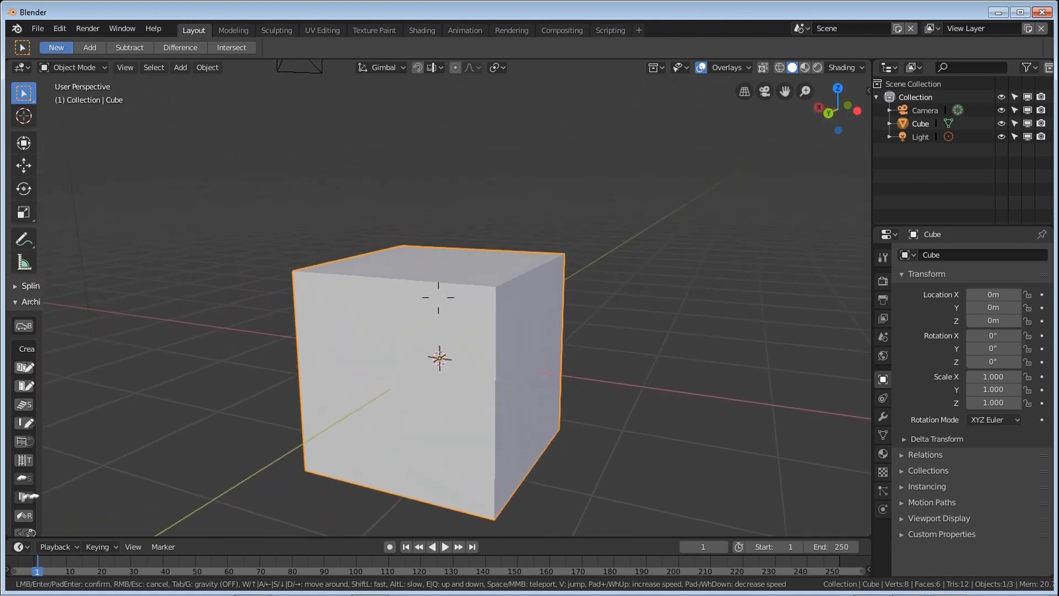
pyautogui.press('e')
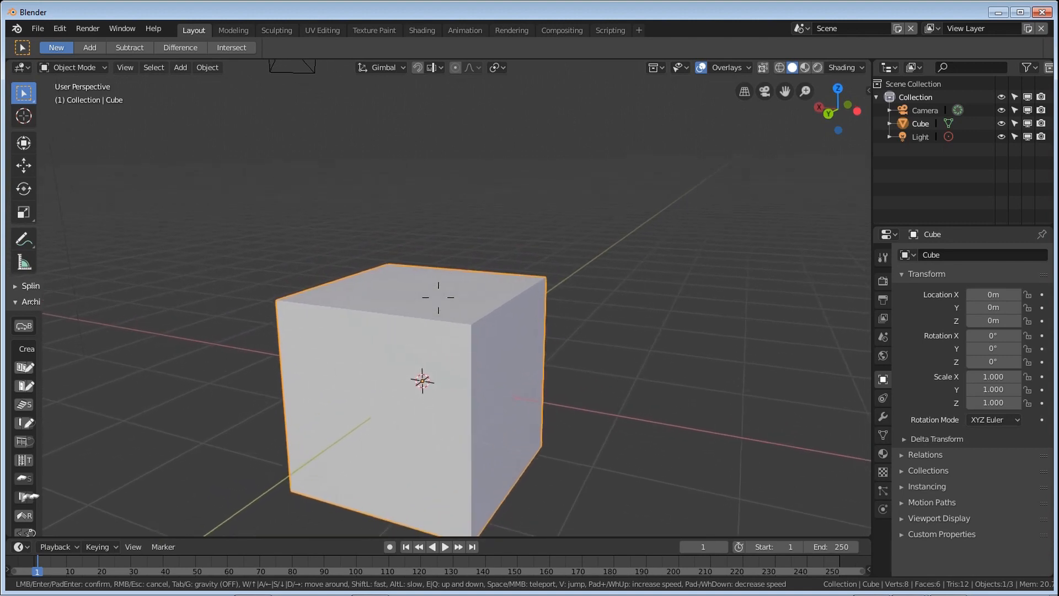
pyautogui.press('w')
pyautogui.click(438, 297)
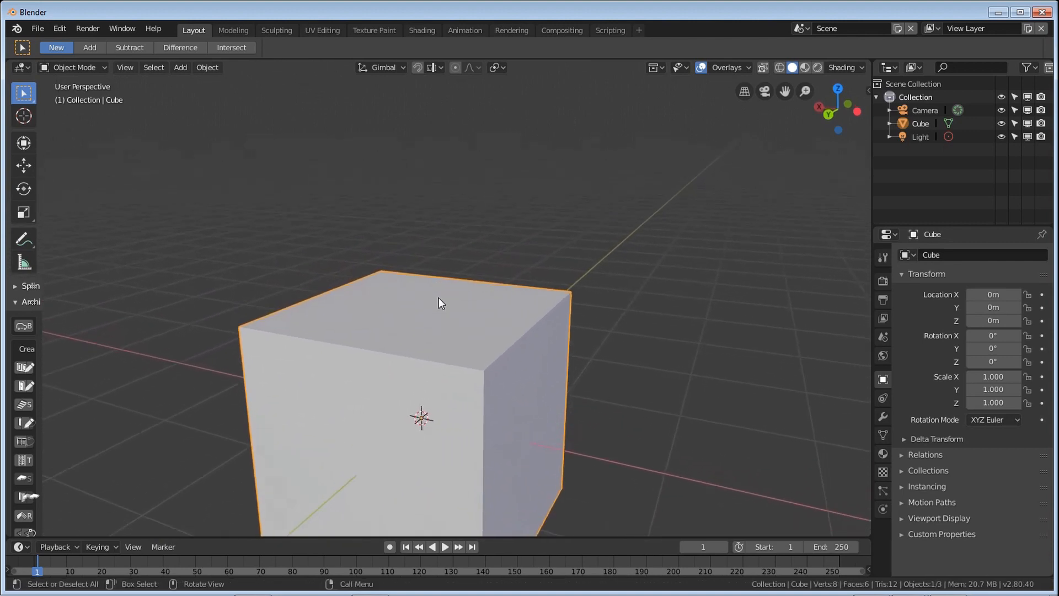
# - Compare flat and smooth shading on the unbeveled cube, ending with Shade Smooth, and inspect its faces
pyautogui.rightClick(413, 356)
pyautogui.click(410, 365)
pyautogui.rightClick(417, 365)
pyautogui.click(413, 365)
pyautogui.rightClick(376, 360)
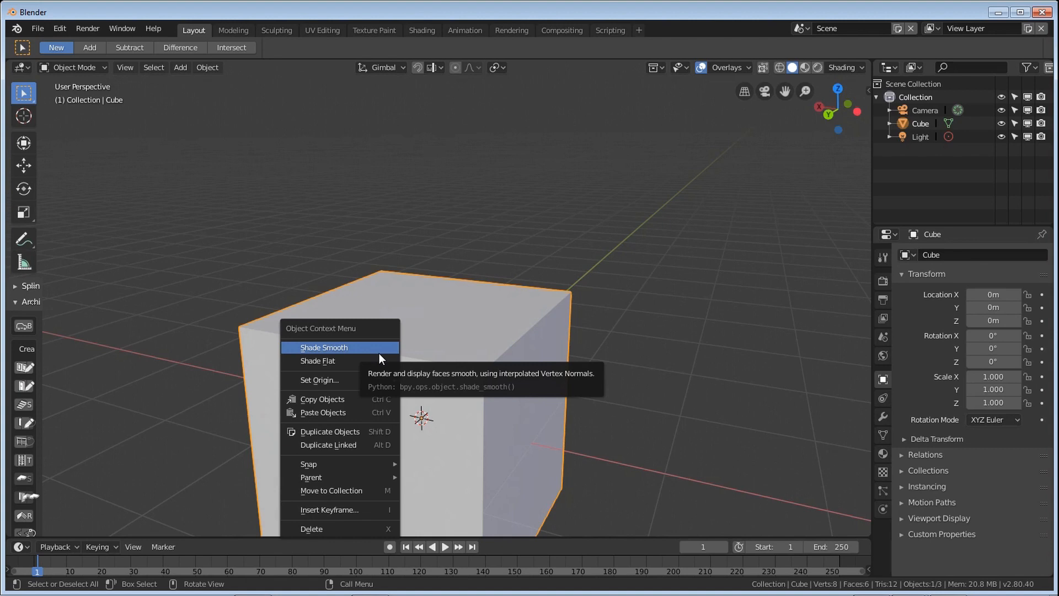
pyautogui.click(378, 354)
pyautogui.hotkey('shift', '`')
pyautogui.press('a')
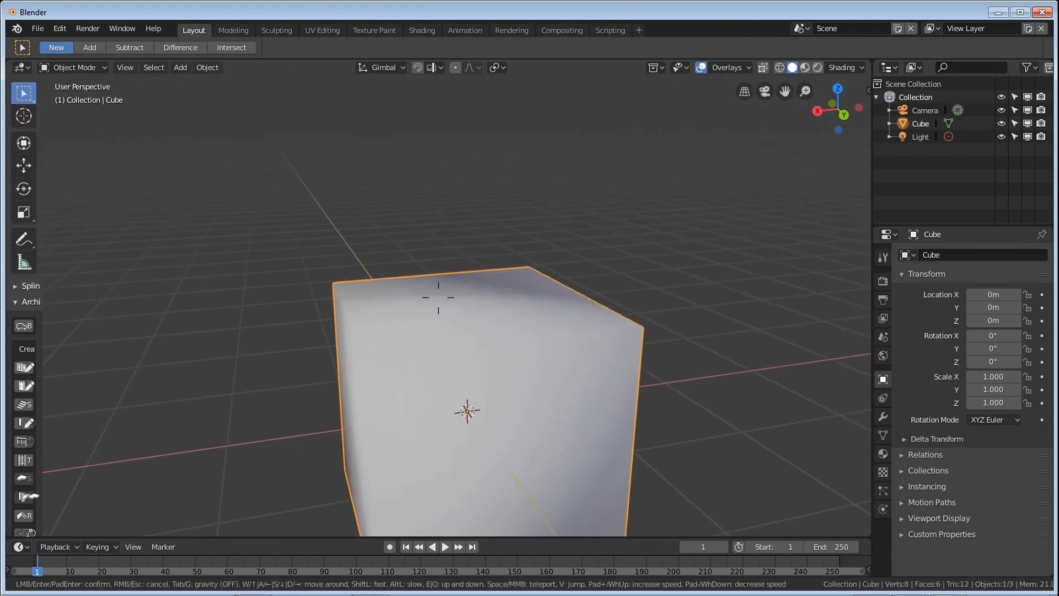
pyautogui.press('w')
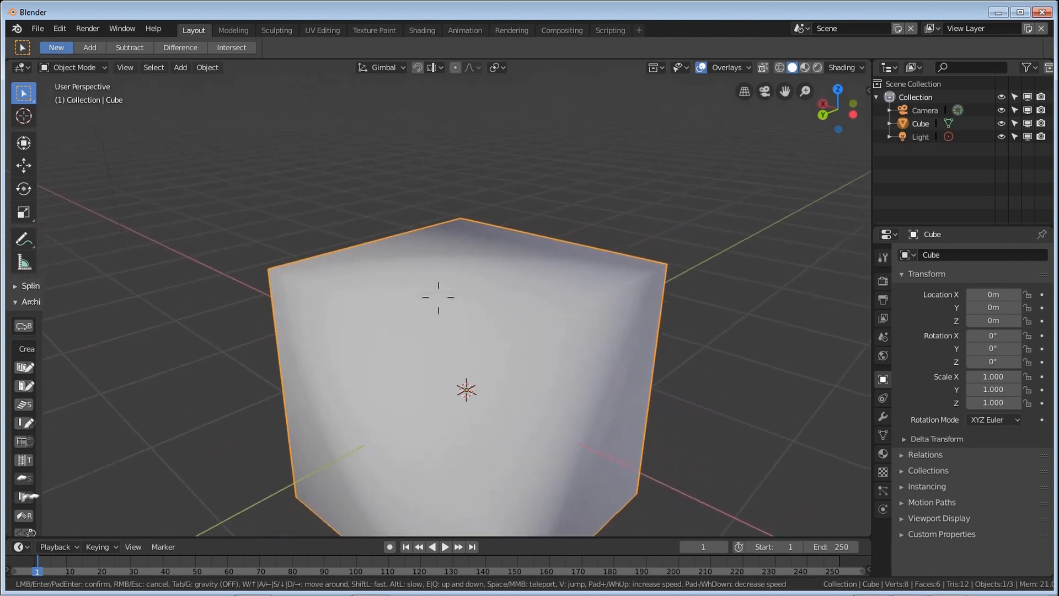
pyautogui.click(438, 297)
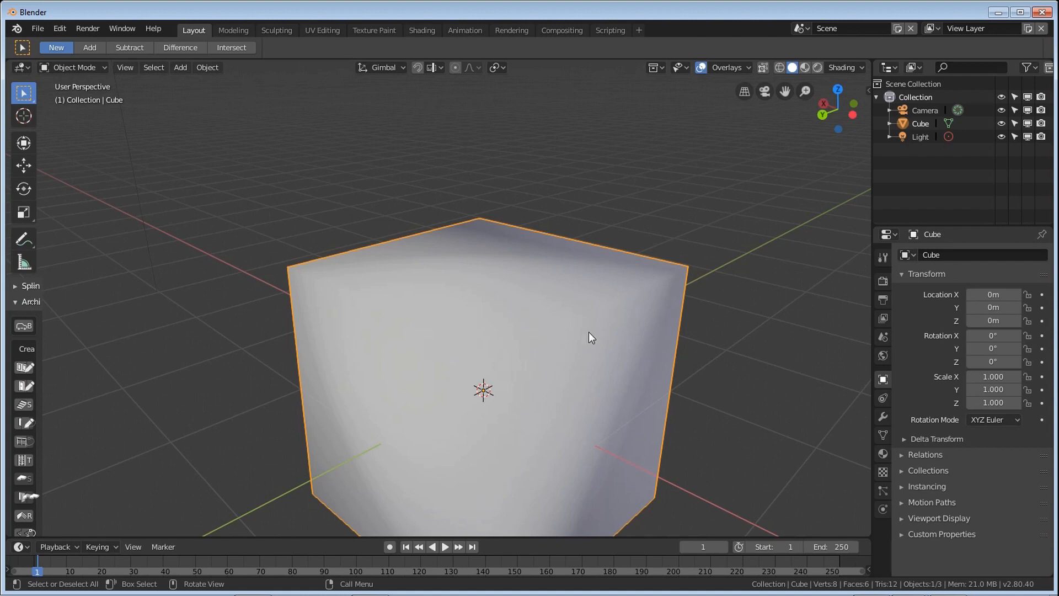
# - Toggle the cube between flat and smooth shading again, ending with Shade Flat
pyautogui.rightClick(517, 339)
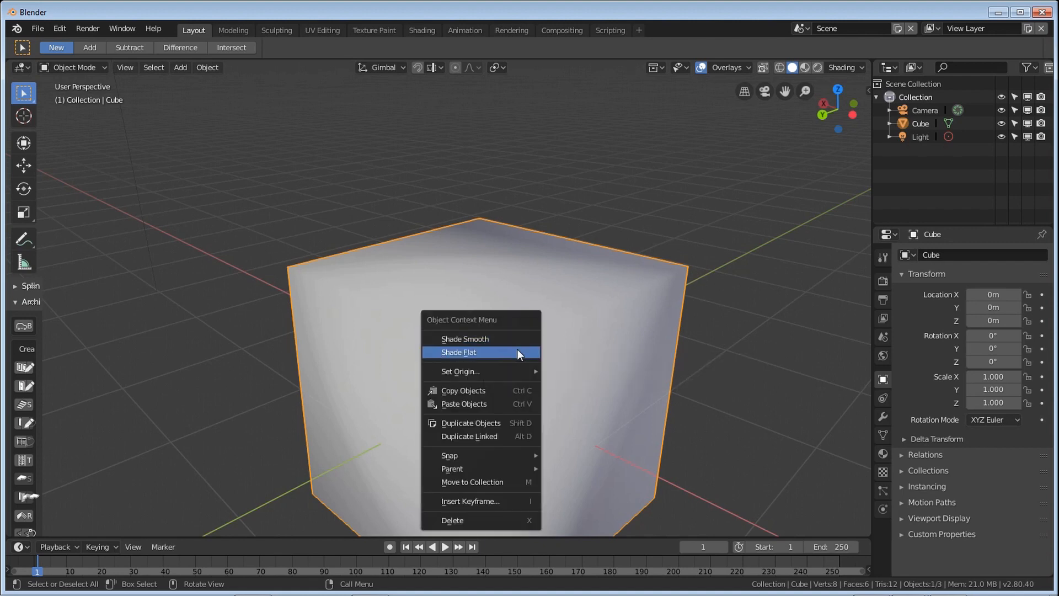
pyautogui.click(517, 349)
pyautogui.rightClick(479, 336)
pyautogui.click(482, 324)
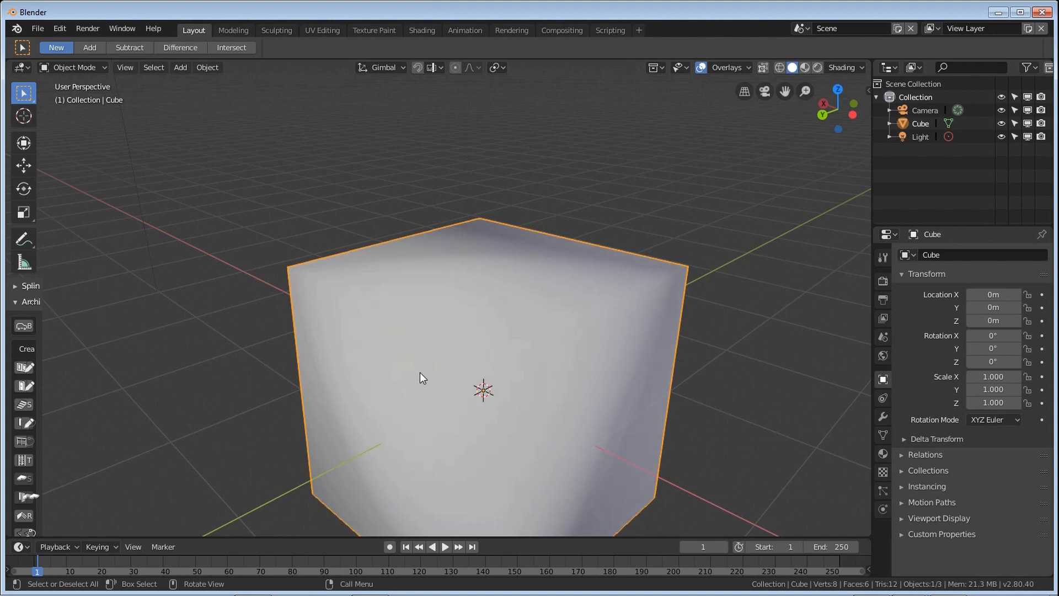
pyautogui.rightClick(447, 379)
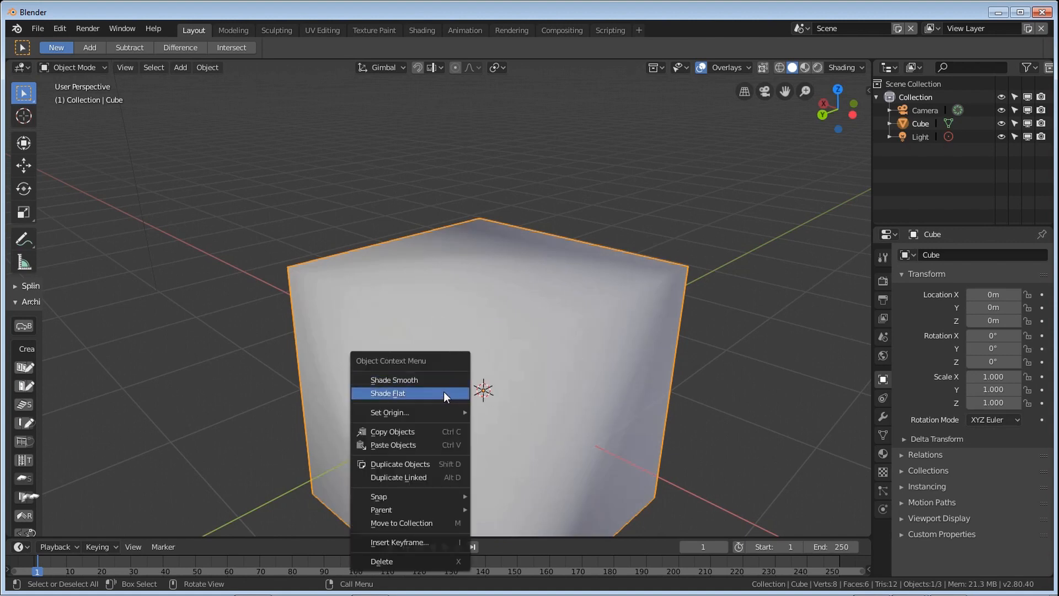
pyautogui.click(443, 392)
# - In Edit Mode, bevel all of the cube's edges with 2 segments and an offset of about 0.035, and return to Object Mode
pyautogui.press('Tab')
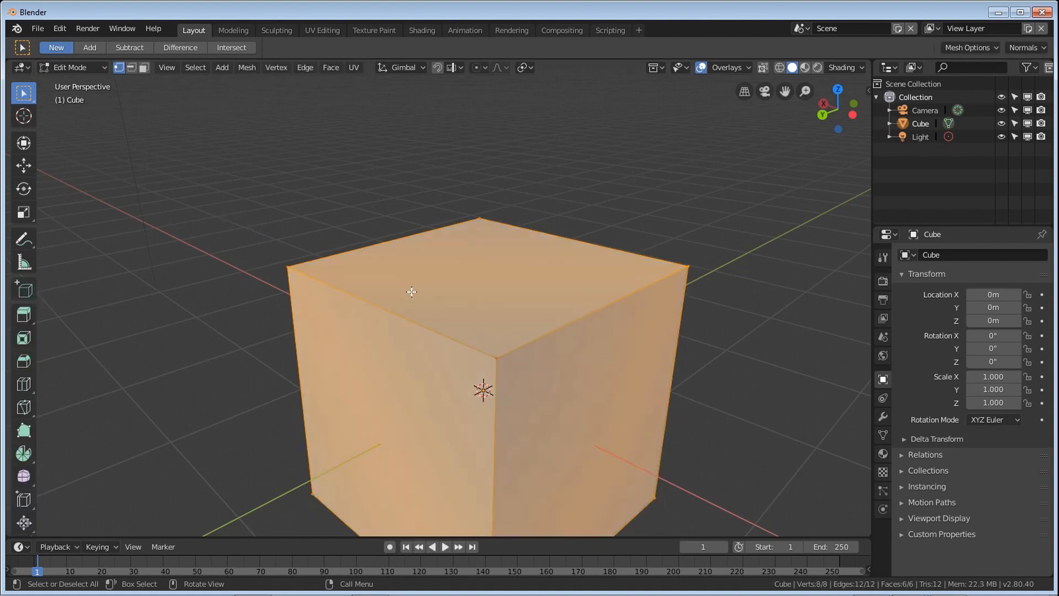
pyautogui.rightClick(401, 327)
pyautogui.click(528, 330)
pyautogui.click(558, 255)
pyautogui.click(439, 311)
pyautogui.press('a')
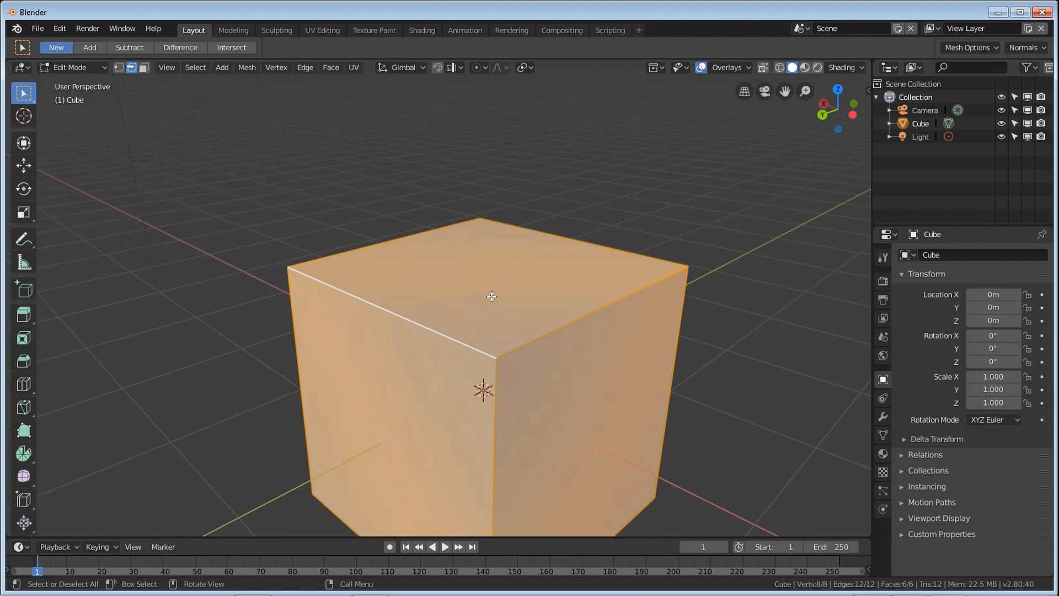
pyautogui.rightClick(491, 296)
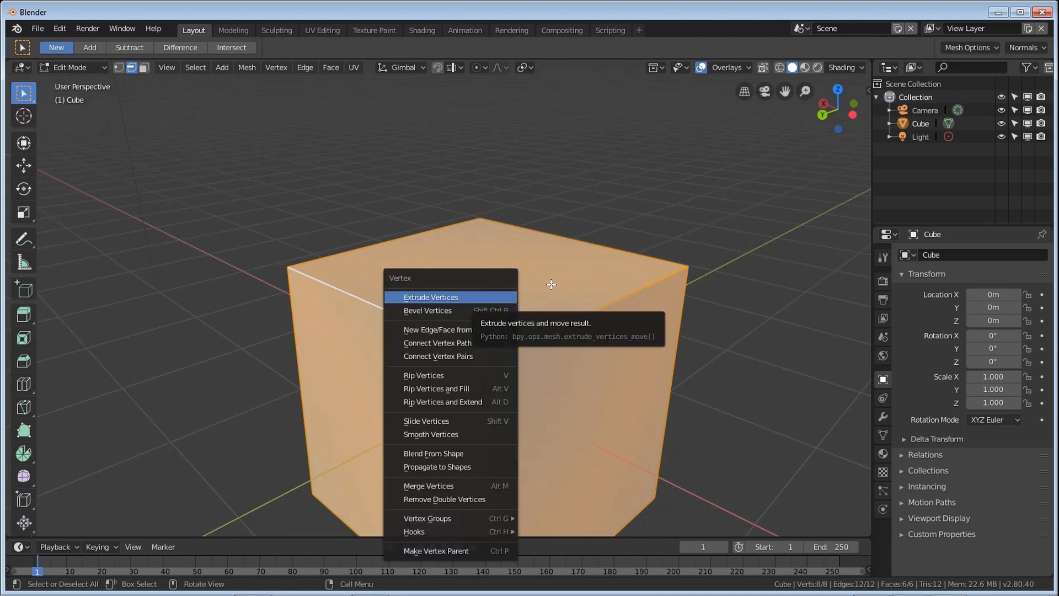
pyautogui.press('Escape')
pyautogui.hotkey('ctrl', 'b')
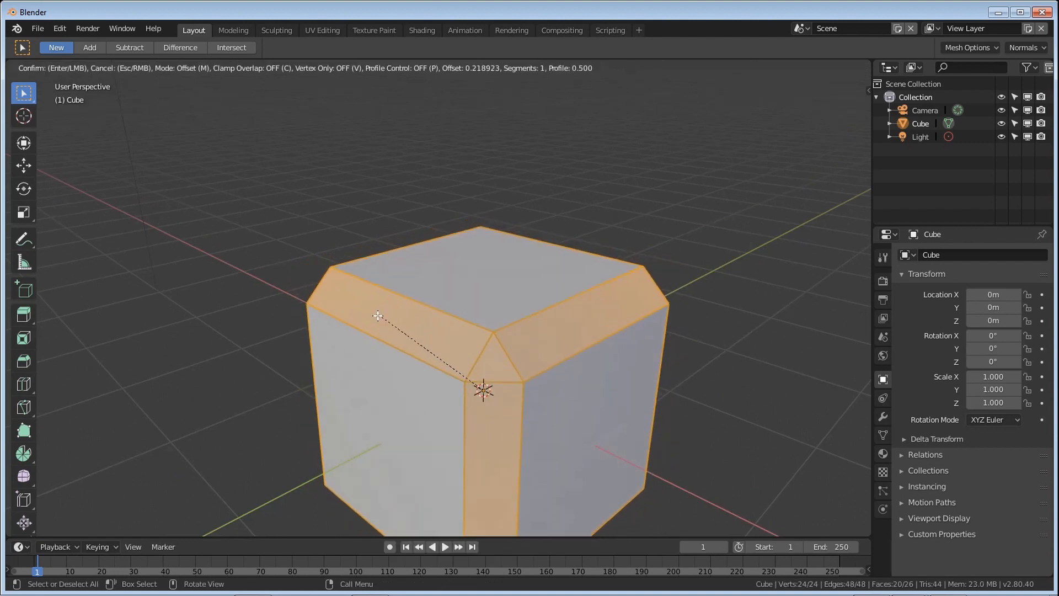
pyautogui.scroll(5, 282, 328)
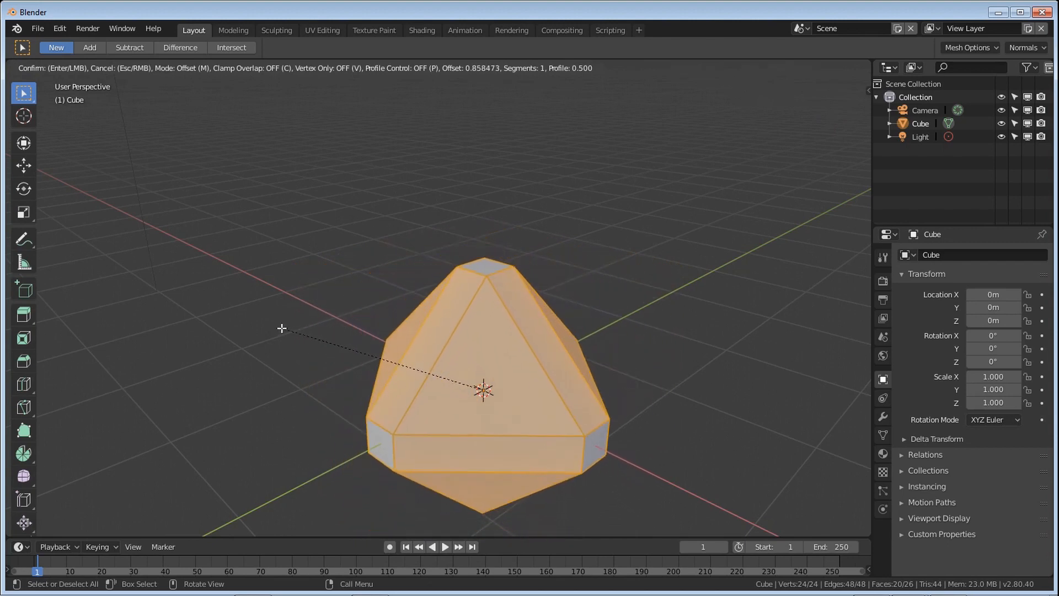
pyautogui.scroll(1, 282, 328)
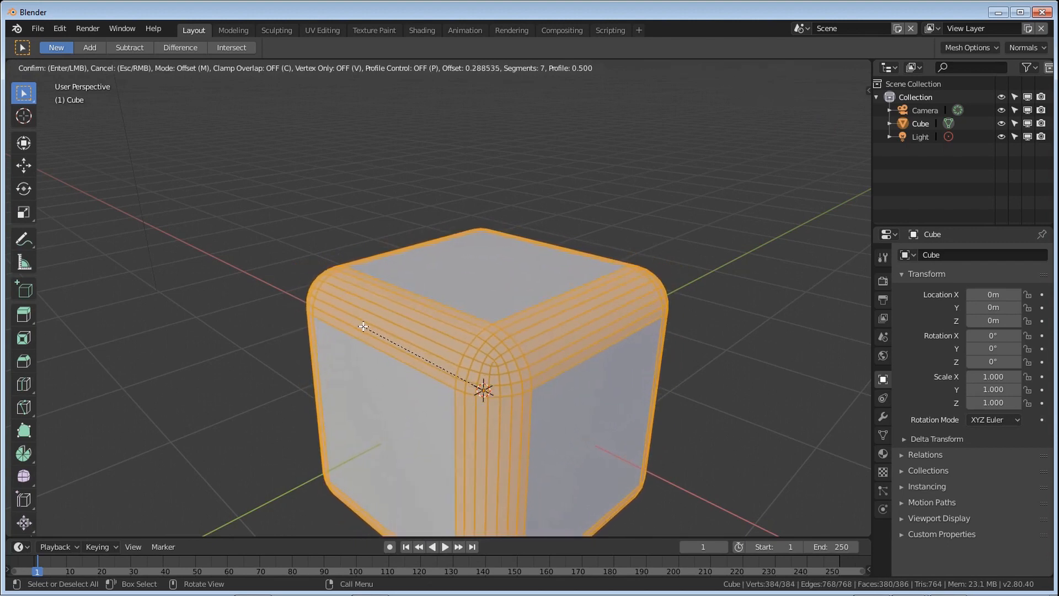
pyautogui.scroll(-6, 359, 324)
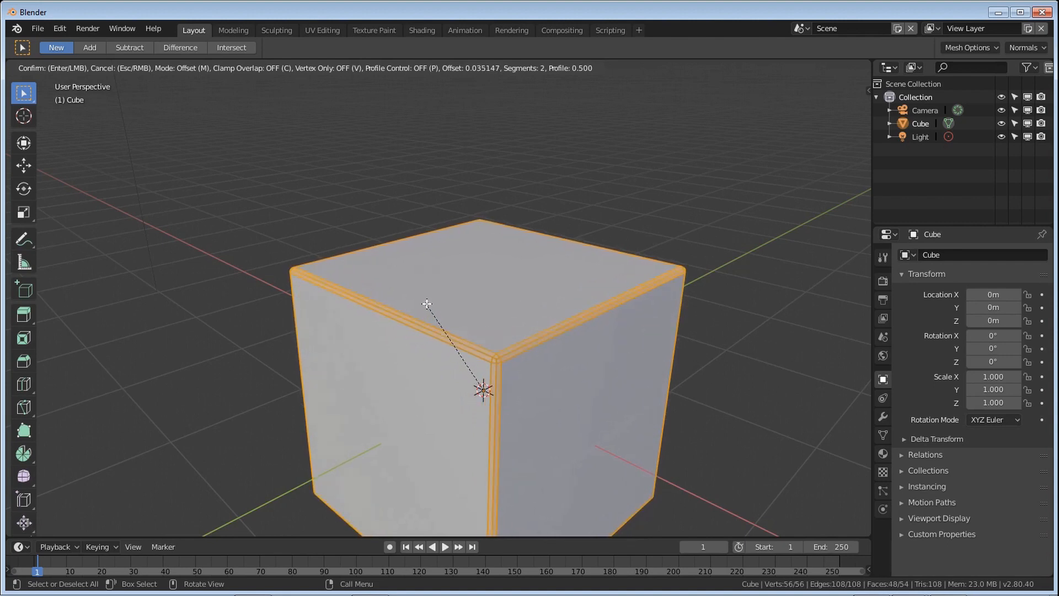
pyautogui.click(427, 303)
pyautogui.press('Tab')
# - Examine the beveled edges of the flat-shaded cube up close
pyautogui.scroll(5, 445, 310)
pyautogui.scroll(-5, 445, 310)
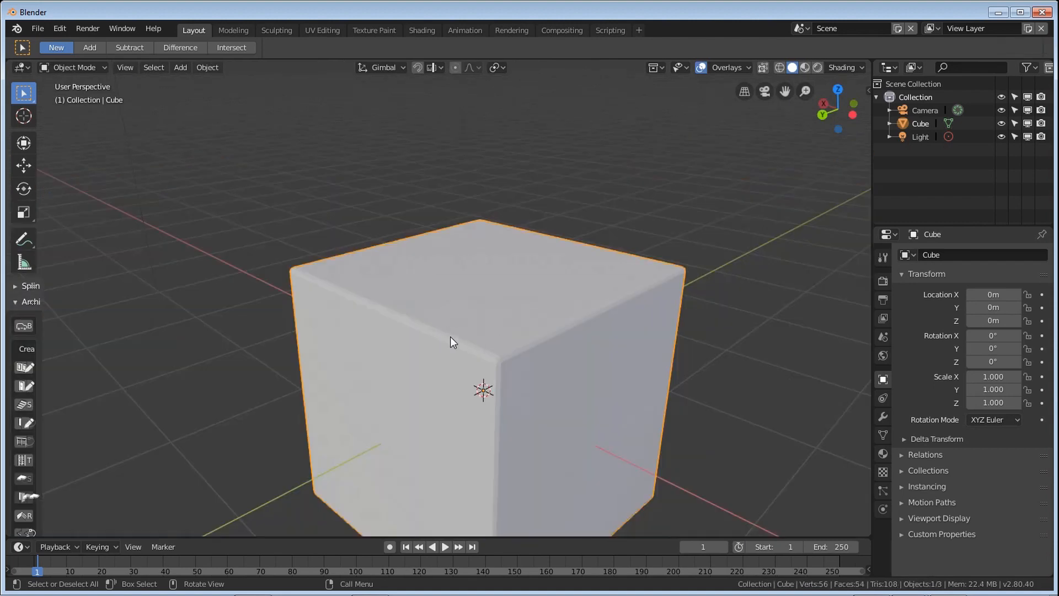
pyautogui.hotkey('shift', '`')
pyautogui.press('w')
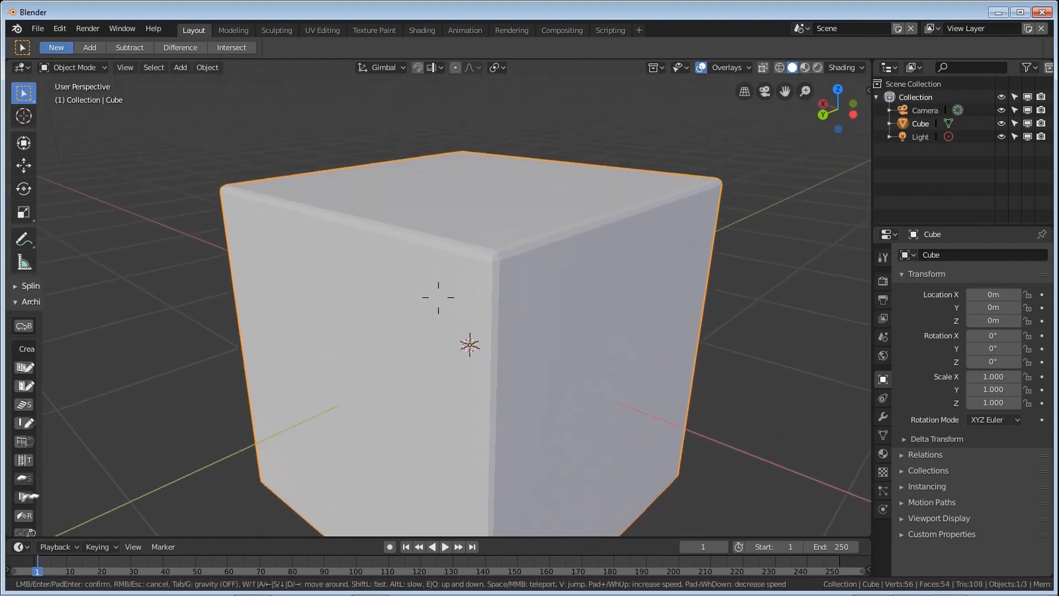
pyautogui.press('a')
pyautogui.press('s')
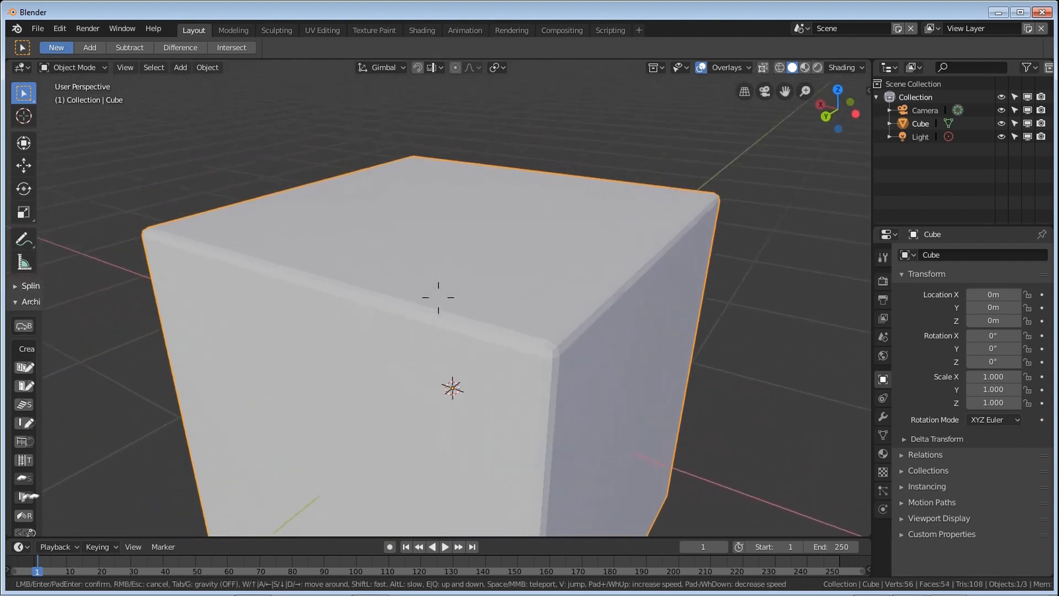
pyautogui.press('w')
pyautogui.click(437, 297)
# - Compare Shade Flat with Shade Smooth on the beveled cube, keep it smooth, and inspect it from other sides
pyautogui.rightClick(438, 297)
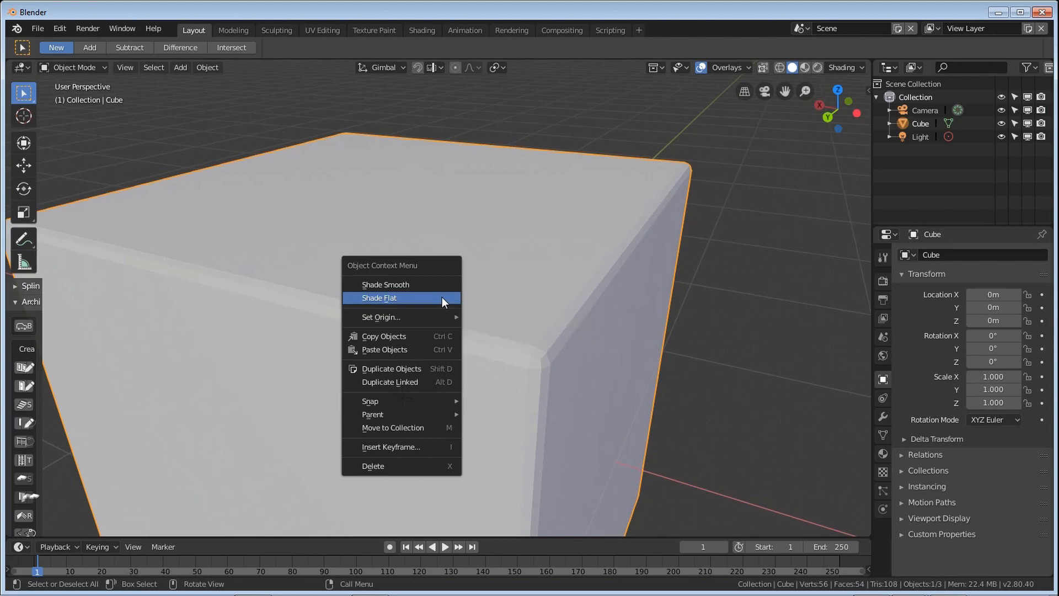
pyautogui.click(442, 297)
pyautogui.rightClick(444, 312)
pyautogui.rightClick(454, 293)
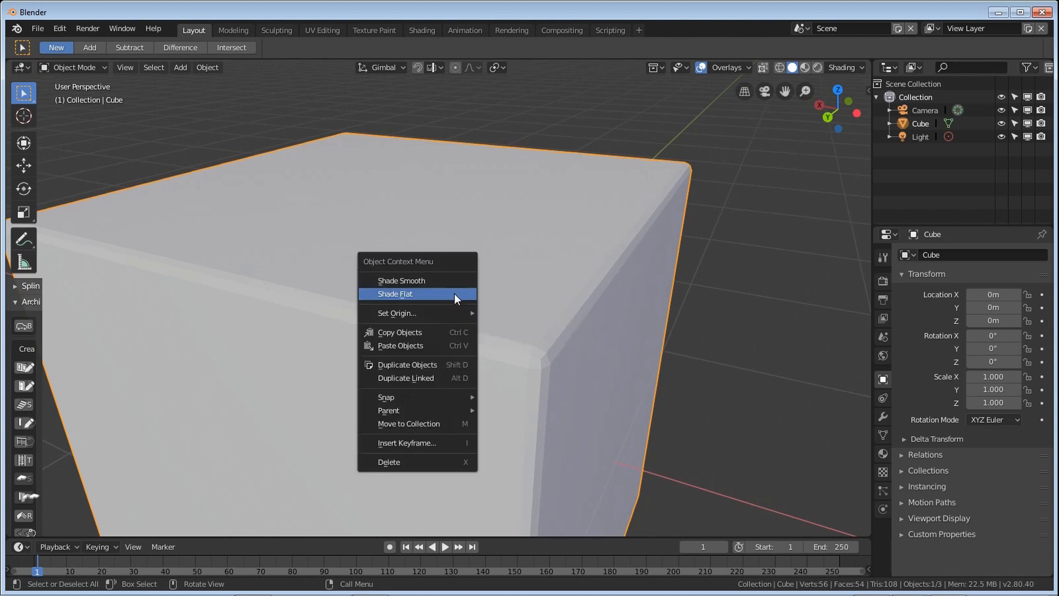
pyautogui.click(450, 284)
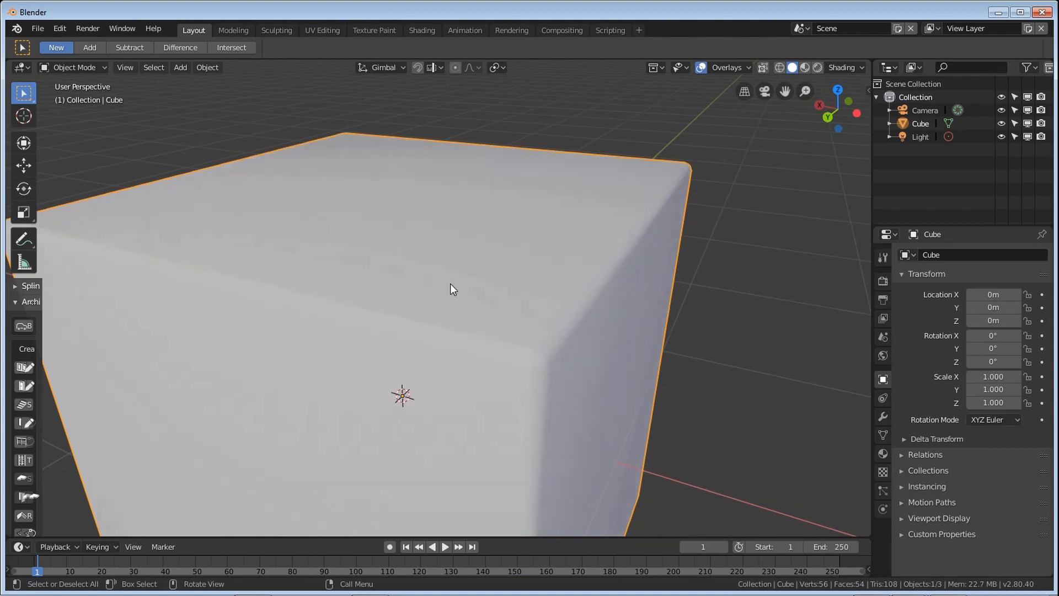
pyautogui.hotkey('shift', '`')
pyautogui.press('s')
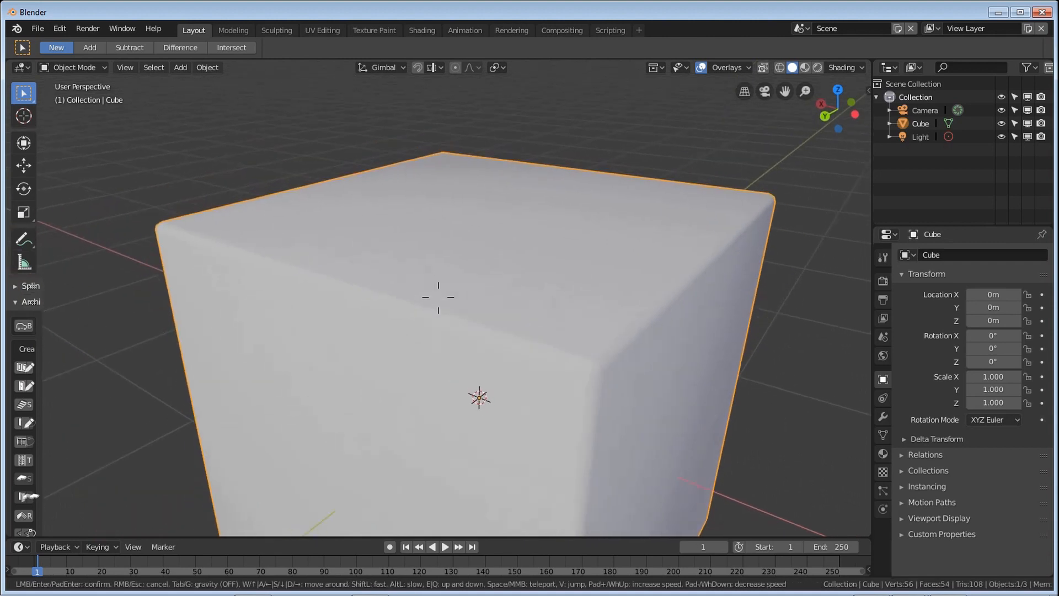
pyautogui.press('d')
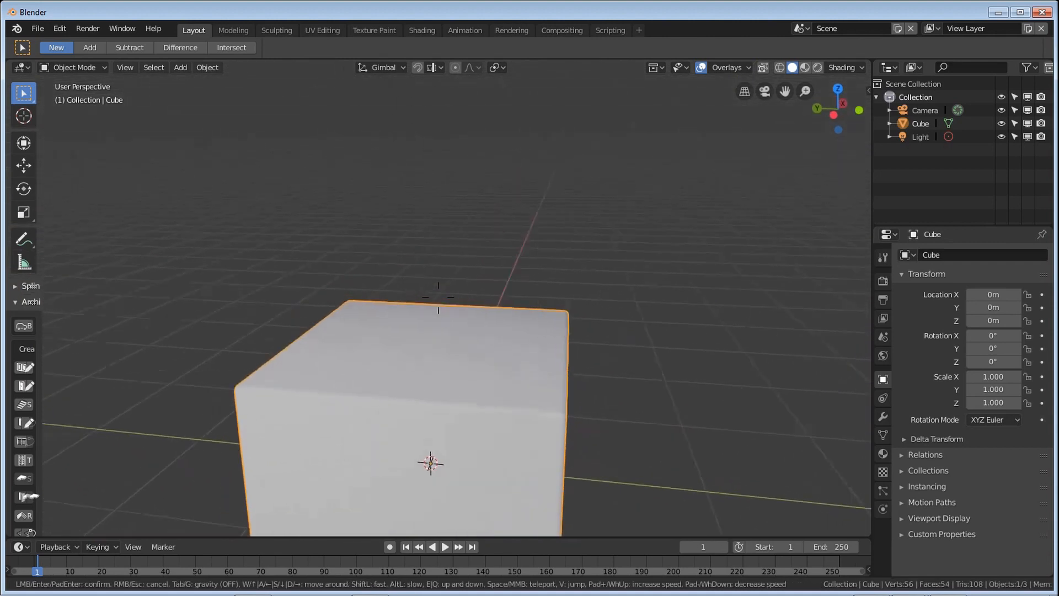
pyautogui.press('w')
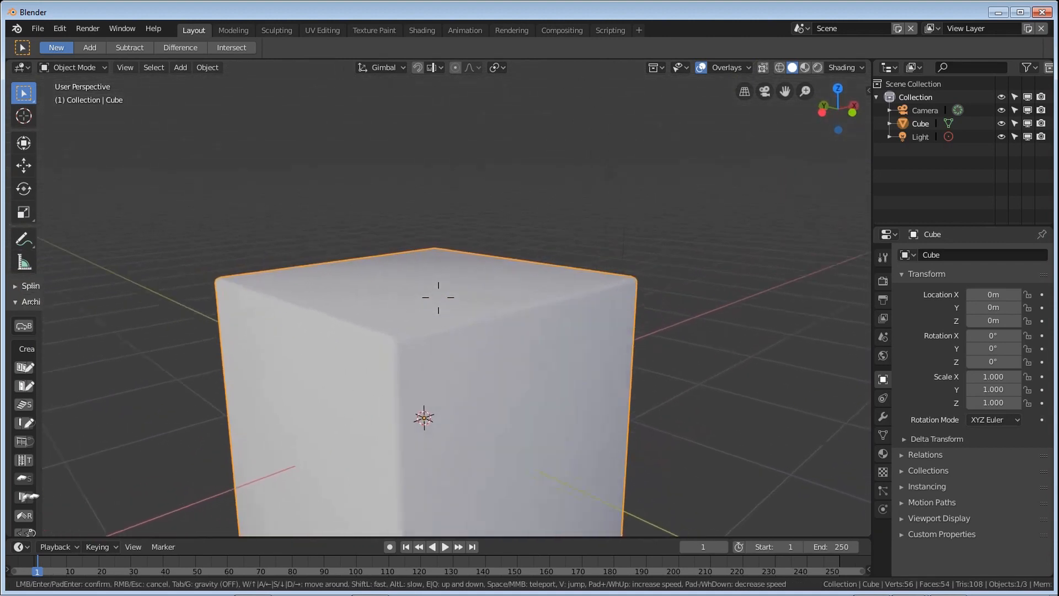
# - In Edit Mode, select one large side face of the beveled cube and inset it by about 0.31
pyautogui.press('q')
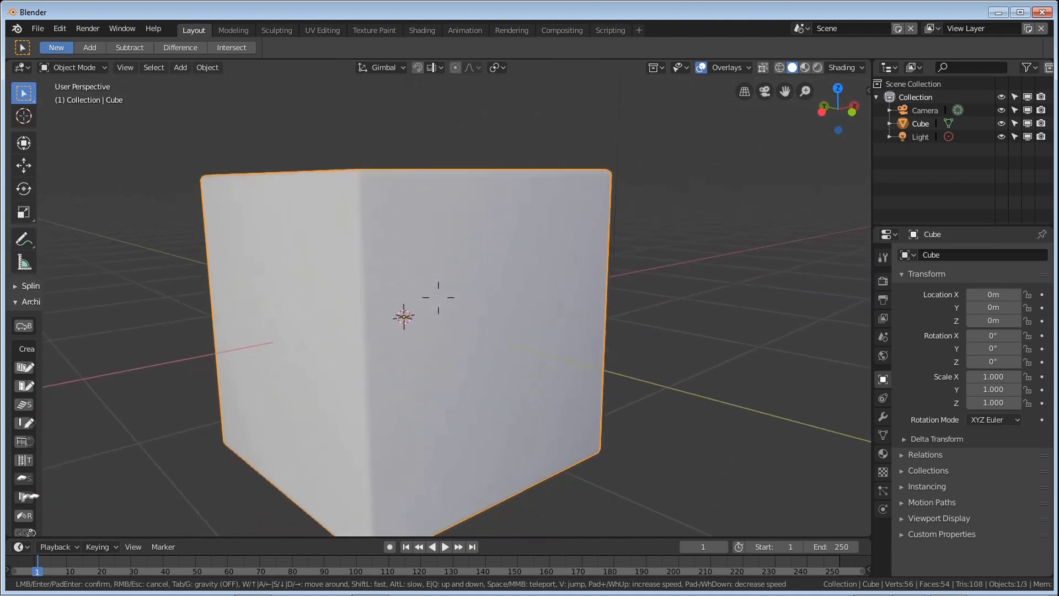
pyautogui.press('e')
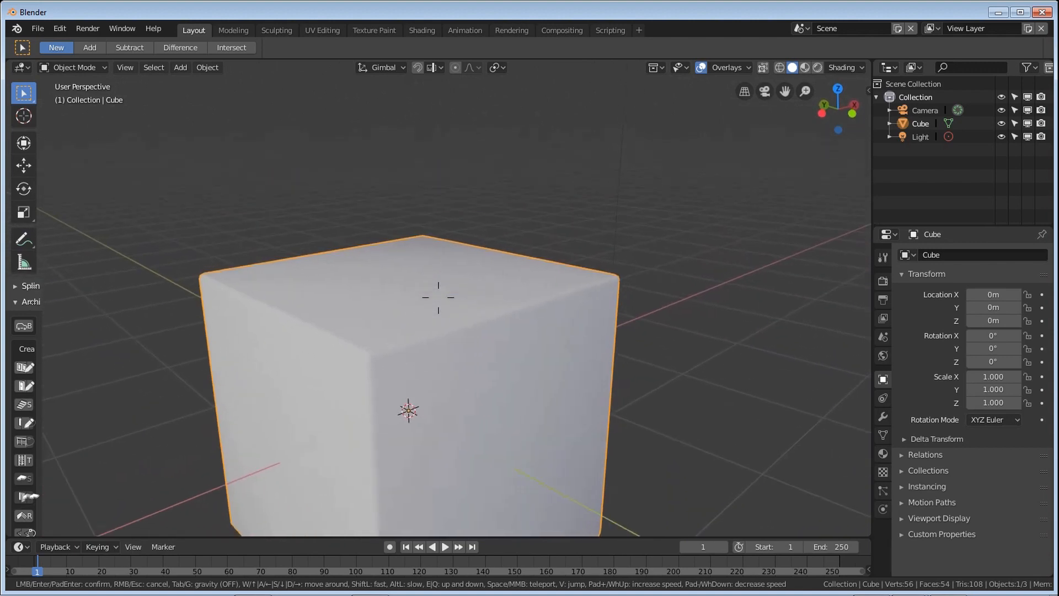
pyautogui.click(492, 321)
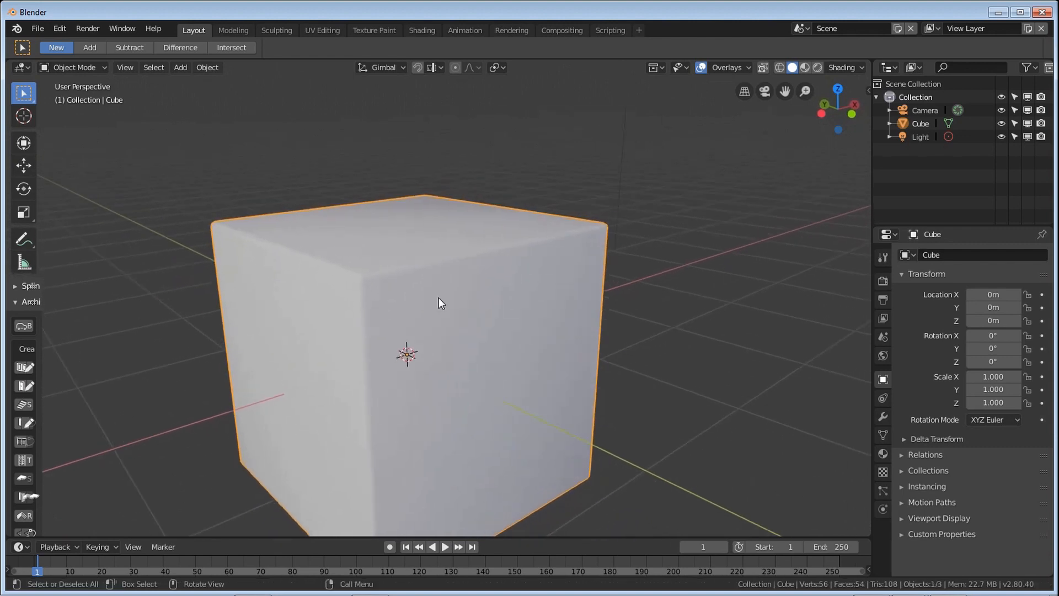
pyautogui.press('Tab')
pyautogui.click(145, 67)
pyautogui.click(489, 386)
pyautogui.scroll(-3, 490, 385)
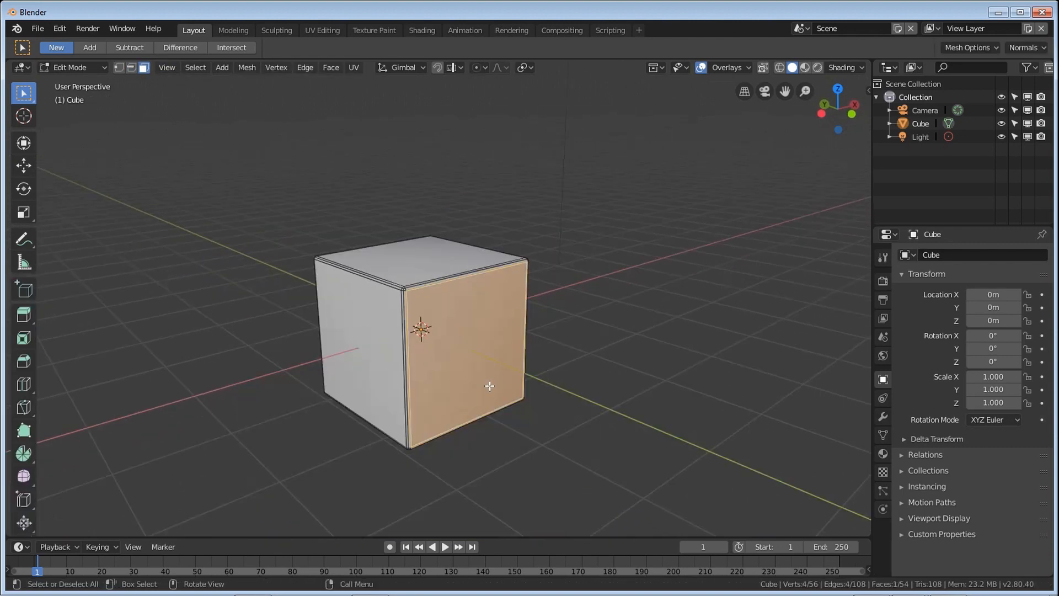
pyautogui.scroll(3, 490, 385)
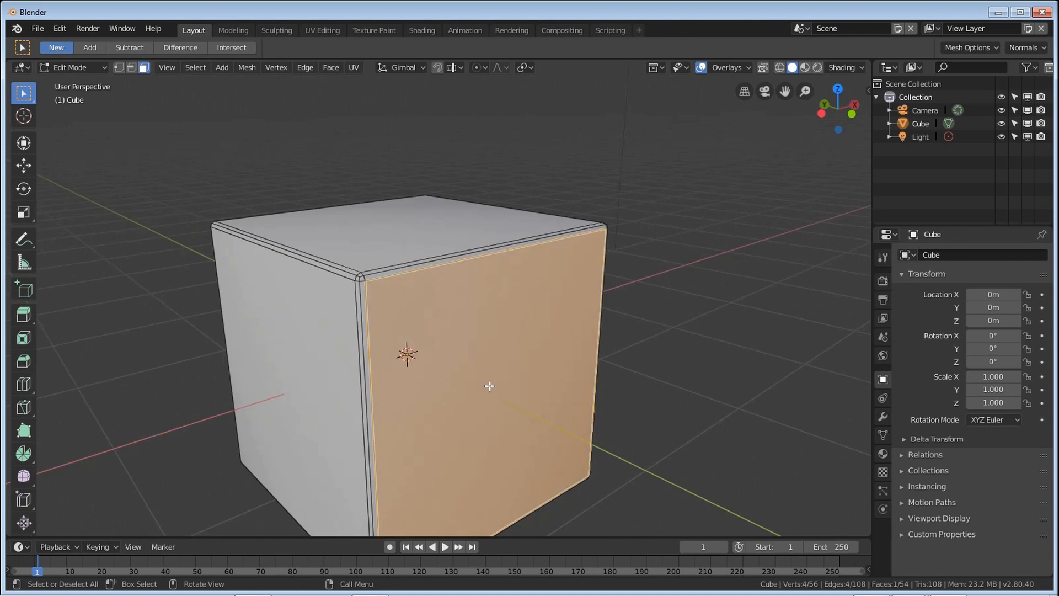
pyautogui.press('u')
pyautogui.press('Escape')
pyautogui.press('i')
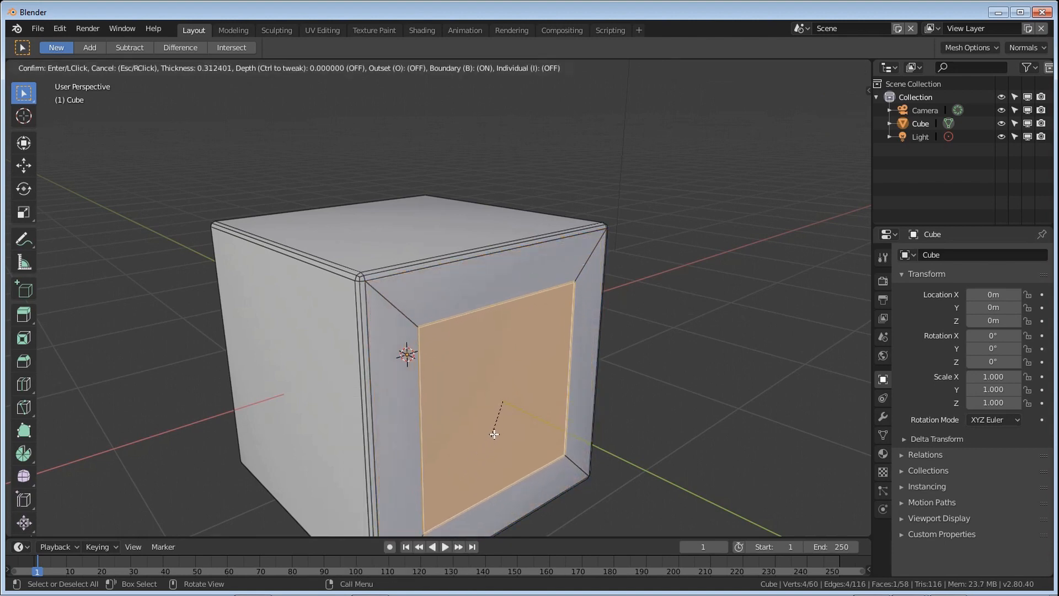
pyautogui.click(490, 438)
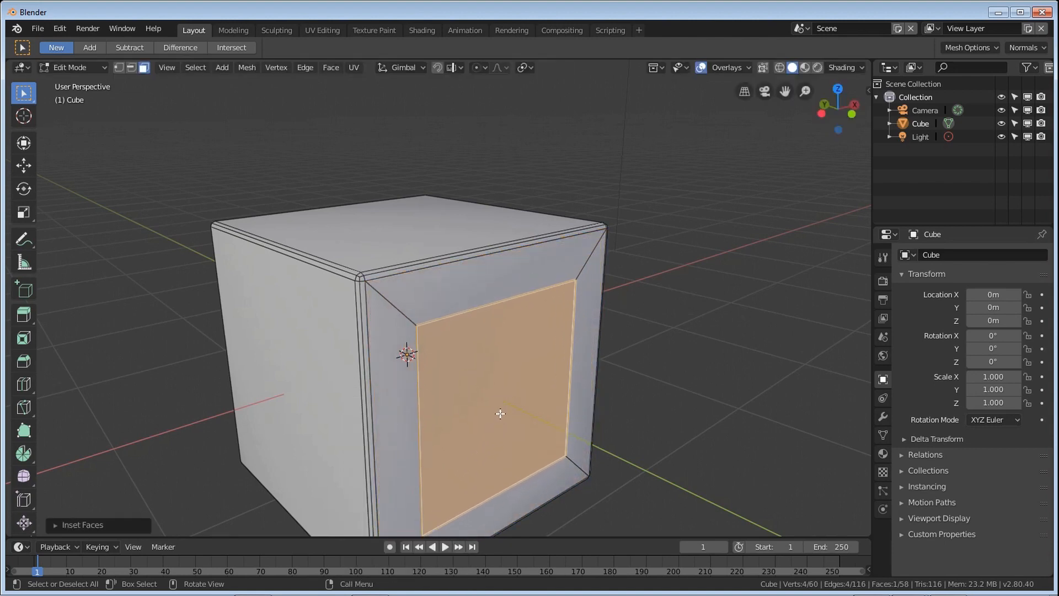
# - Extrude the inset face outward into a block and inspect the smooth-shaded shape in Object Mode
pyautogui.press('e')
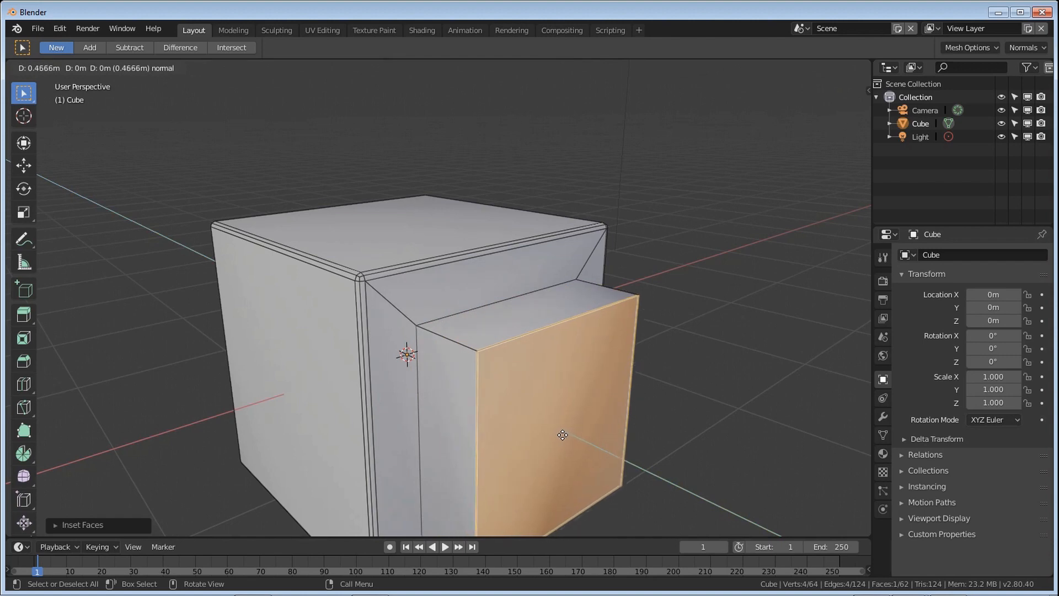
pyautogui.click(600, 455)
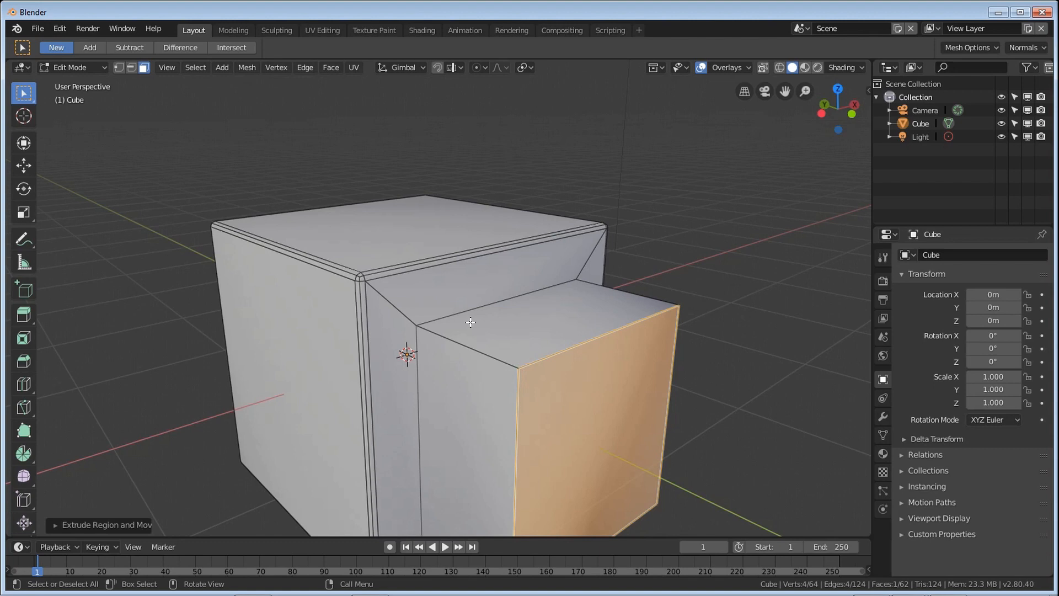
pyautogui.press('Tab')
pyautogui.scroll(3, 464, 328)
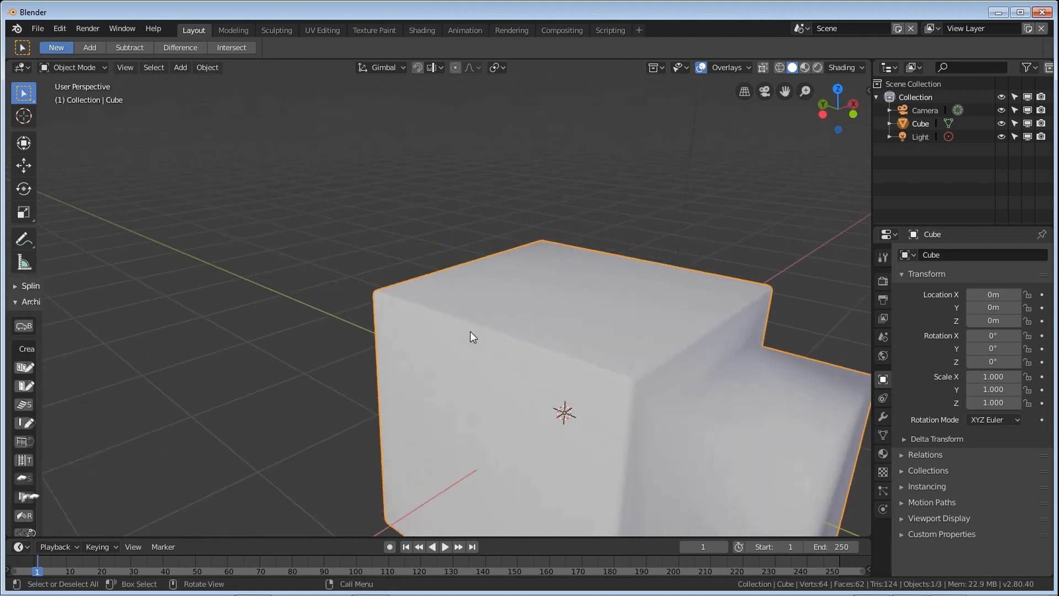
pyautogui.hotkey('shift', '`')
pyautogui.press('w')
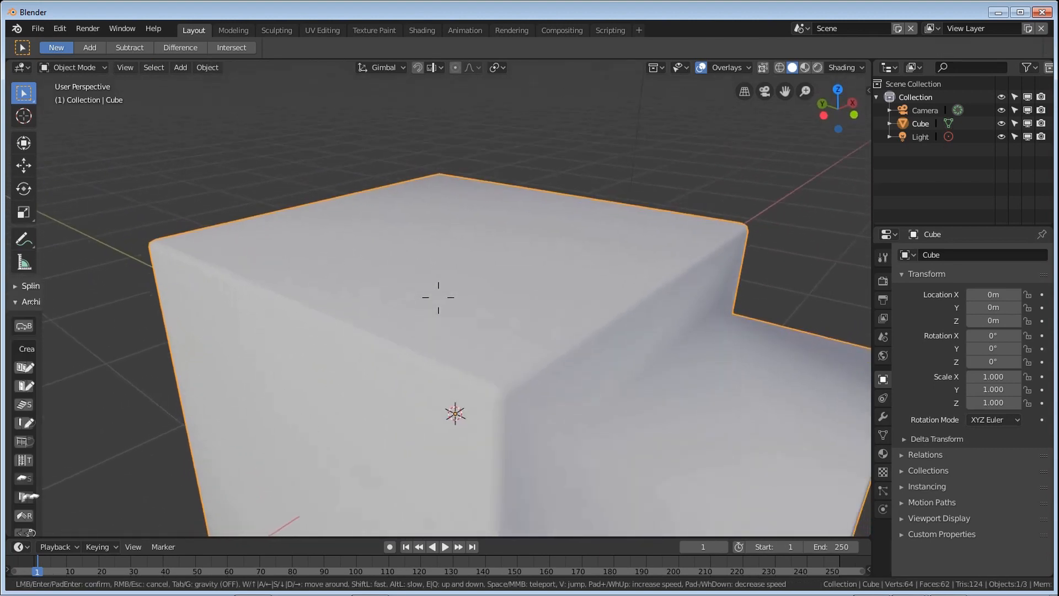
pyautogui.press('d')
pyautogui.press('s')
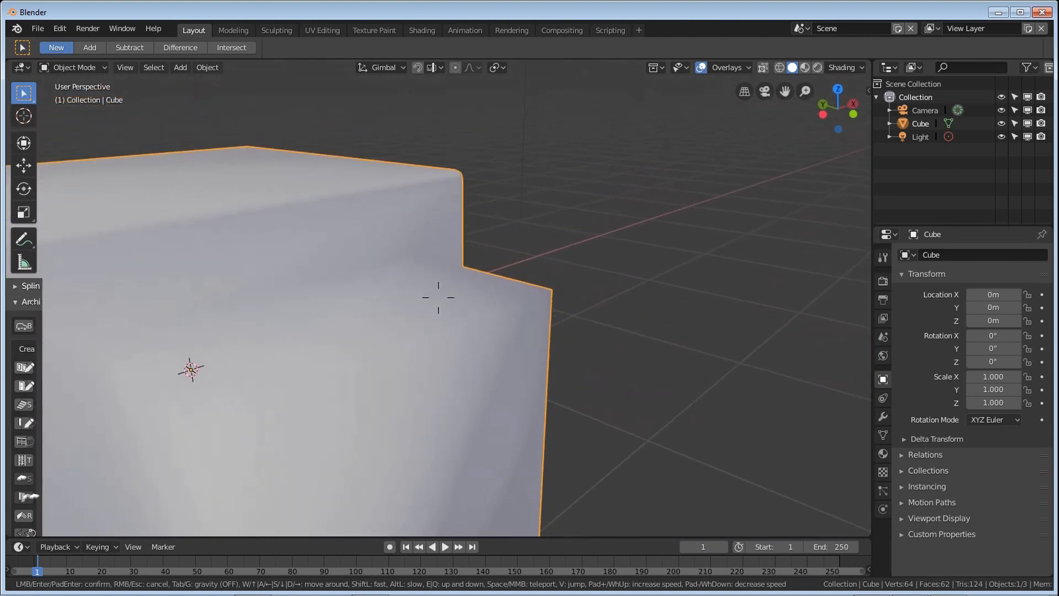
pyautogui.click(438, 297)
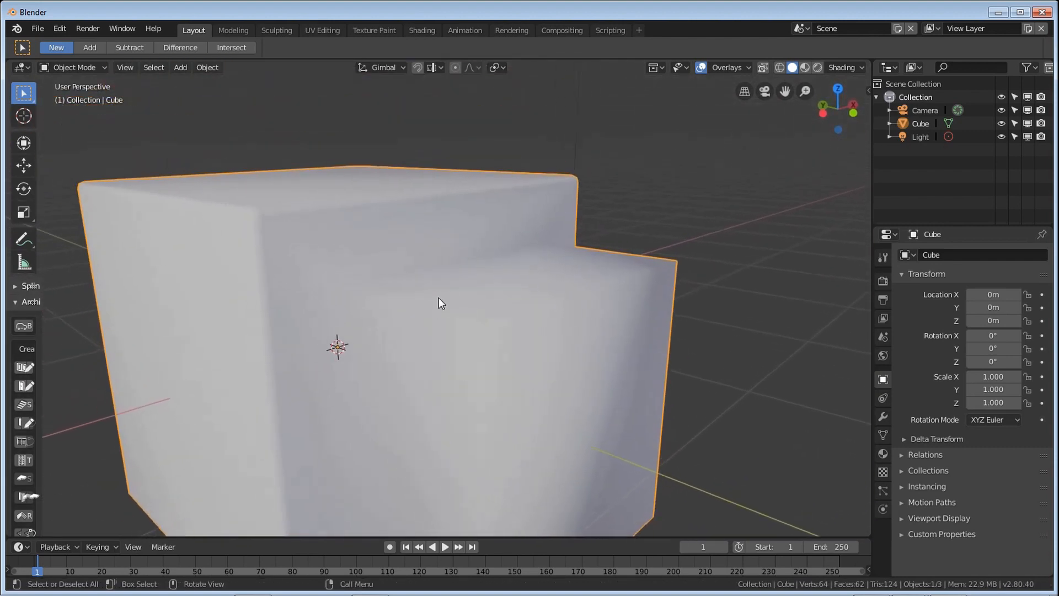
# - In Edit Mode with edge selection, select the extruded block's upper edges, its near vertical edges and the adjoining diagonal inset edge
pyautogui.press('Tab')
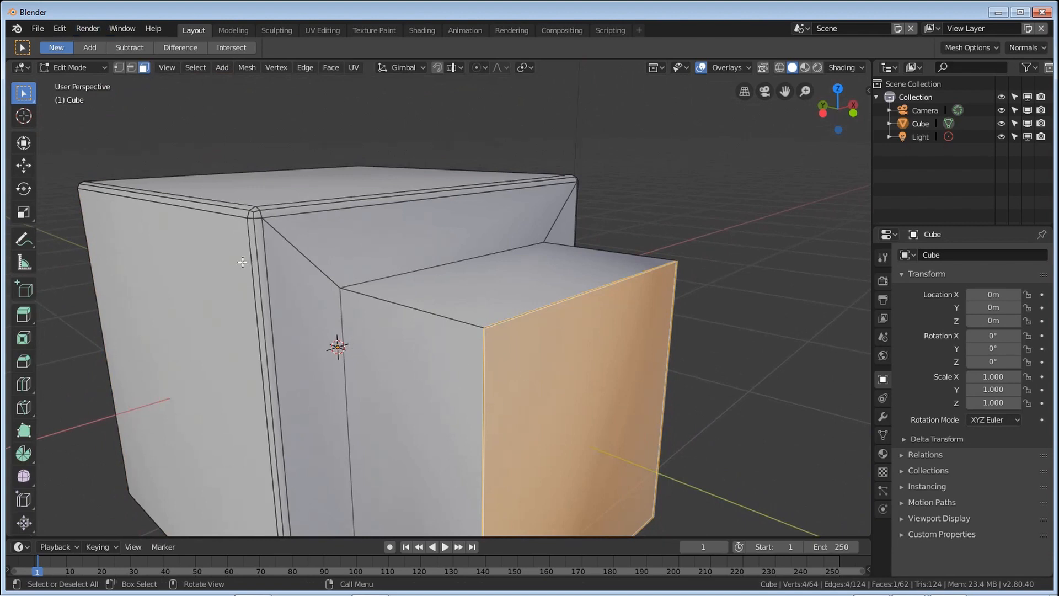
pyautogui.click(131, 68)
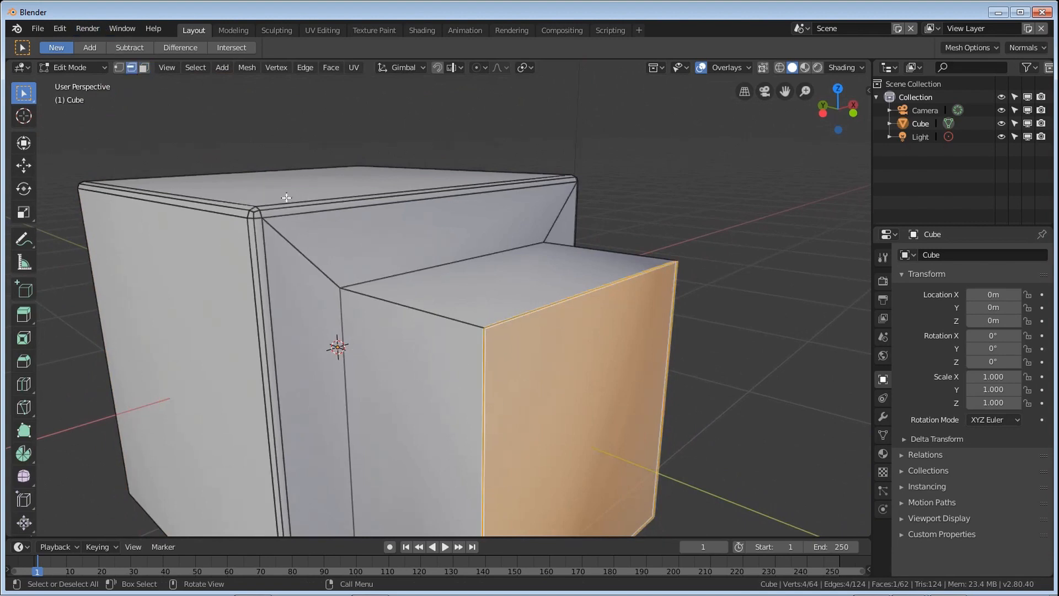
pyautogui.click(329, 272)
pyautogui.keyDown('shift'); pyautogui.click(393, 308); pyautogui.keyUp('shift')
pyautogui.keyDown('shift'); pyautogui.click(486, 401); pyautogui.keyUp('shift')
pyautogui.keyDown('shift'); pyautogui.click(347, 410); pyautogui.keyUp('shift')
pyautogui.keyDown('shift'); pyautogui.click(537, 305); pyautogui.keyUp('shift')
pyautogui.keyDown('shift'); pyautogui.click(485, 256); pyautogui.keyUp('shift')
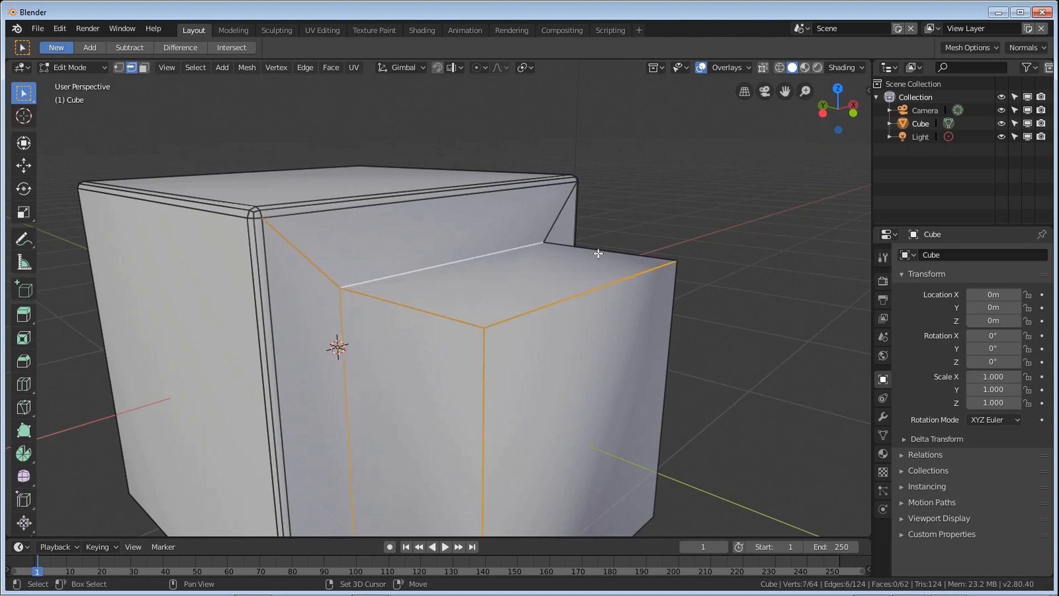
pyautogui.keyDown('shift'); pyautogui.click(597, 250); pyautogui.keyUp('shift')
# - Add the extruded block's underside edges and the vertical edges on its far side to the edge selection
pyautogui.hotkey('shift', '`')
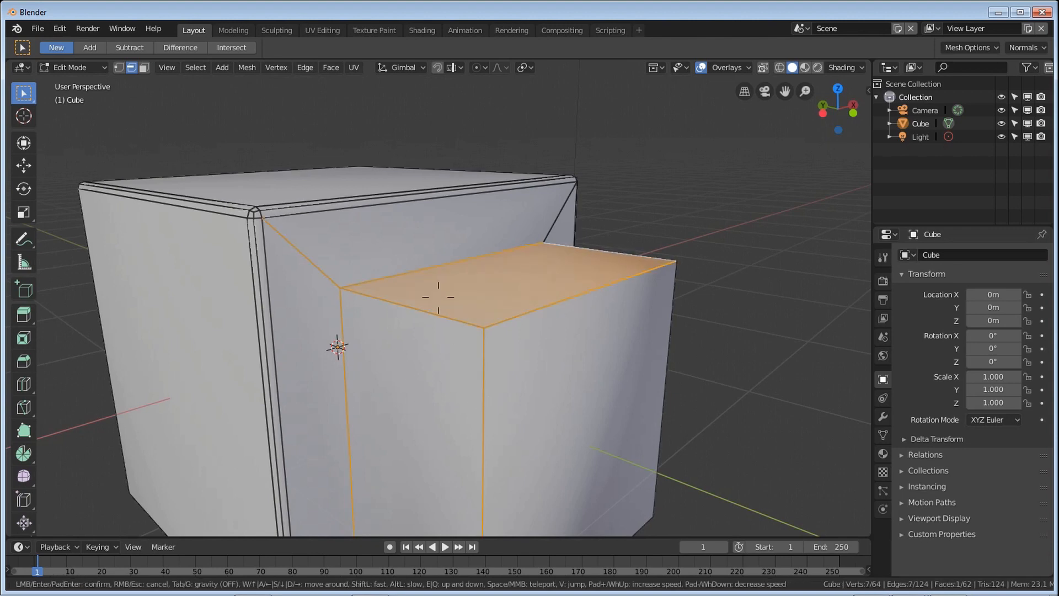
pyautogui.click(522, 265)
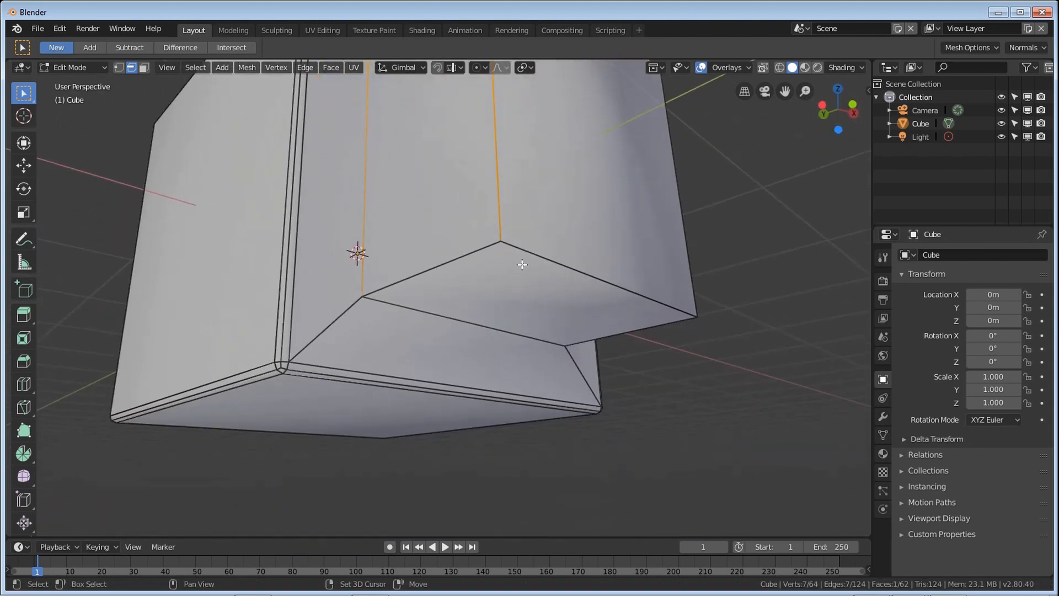
pyautogui.keyDown('shift'); pyautogui.click(477, 257); pyautogui.keyUp('shift')
pyautogui.hotkey('shift', '`')
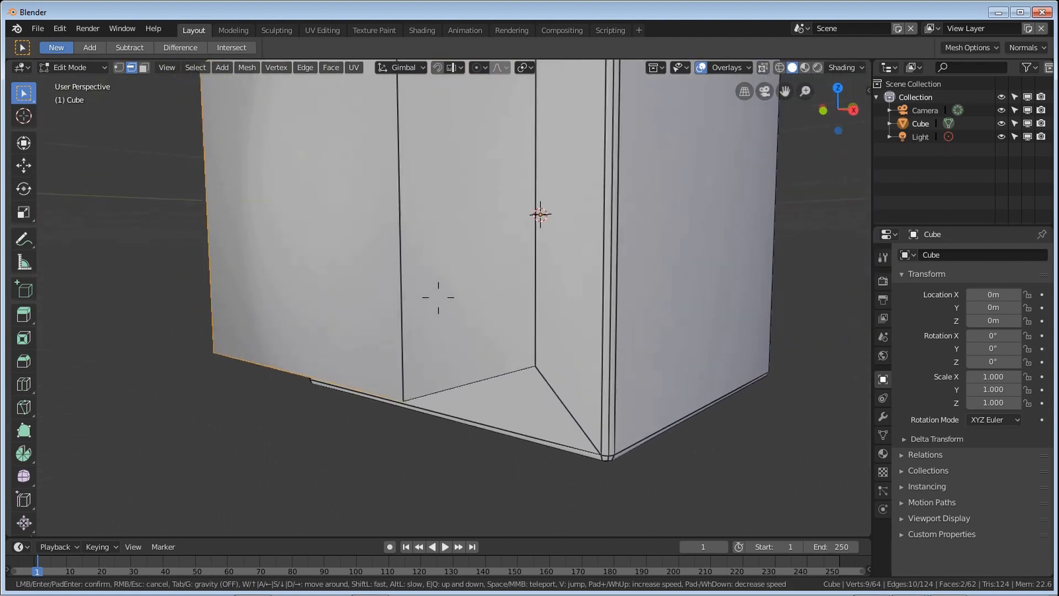
pyautogui.click(491, 281)
pyautogui.keyDown('shift'); pyautogui.click(500, 310); pyautogui.keyUp('shift')
pyautogui.keyDown('shift'); pyautogui.click(401, 325); pyautogui.keyUp('shift')
pyautogui.keyDown('shift'); pyautogui.click(472, 378); pyautogui.keyUp('shift')
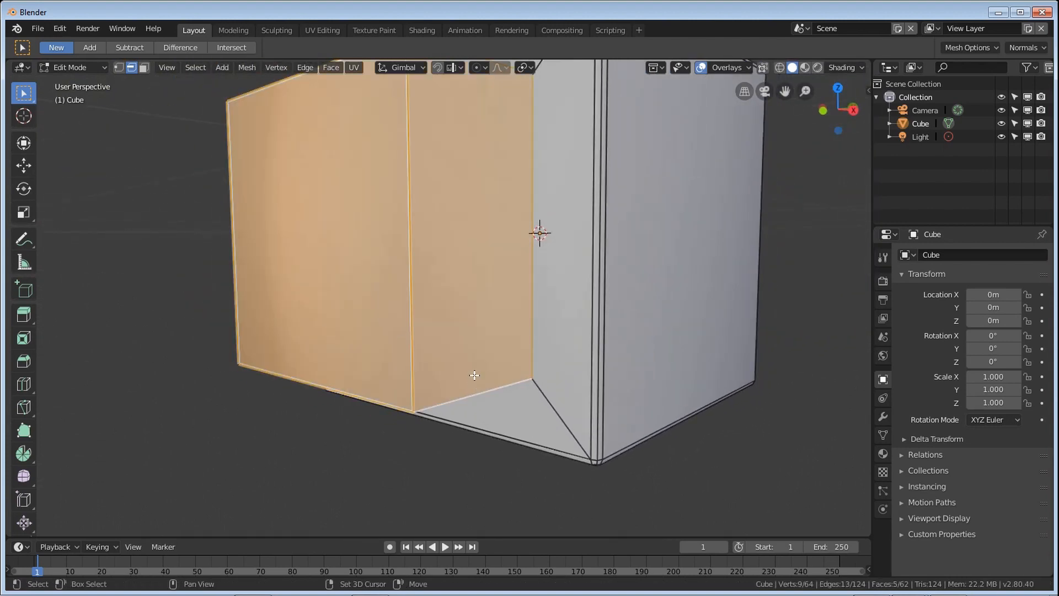
# - Check the edge selection on the extruded block from above and from its different sides
pyautogui.hotkey('shift', '`')
pyautogui.press('e')
pyautogui.press('a')
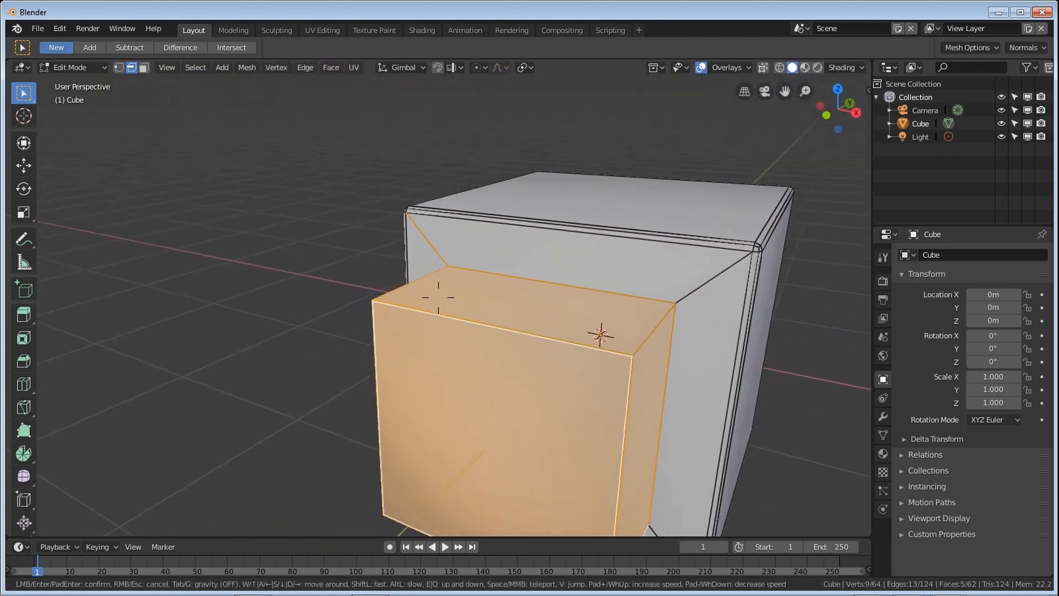
pyautogui.press('q')
pyautogui.press('d')
pyautogui.press('d')
pyautogui.press('q')
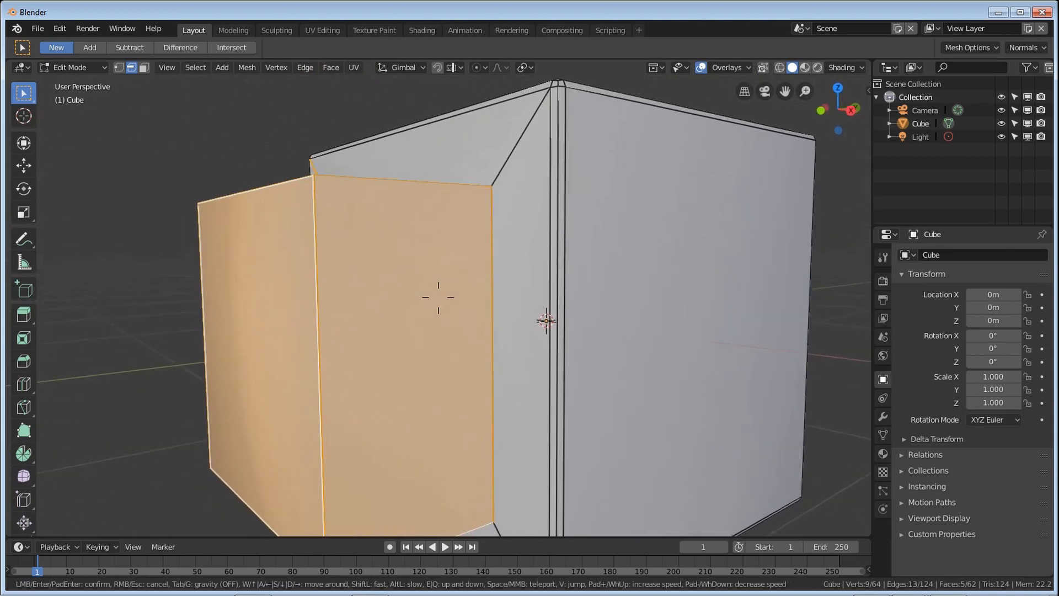
pyautogui.press('a')
pyautogui.press('w')
pyautogui.press('e')
pyautogui.press('s')
pyautogui.press('q')
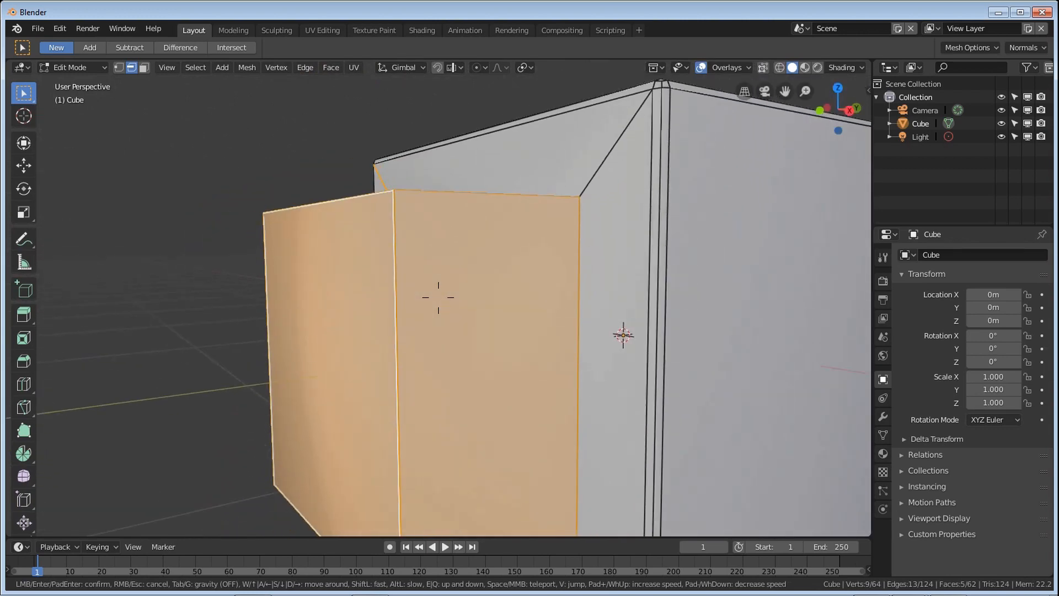
pyautogui.press('e')
pyautogui.press('q')
pyautogui.press('s')
pyautogui.press('q')
pyautogui.click(443, 332)
# - Bevel the selected edges of the extruded block with 2 segments and an offset of about 0.031, and return to Object Mode
pyautogui.hotkey('ctrl', 'v')
pyautogui.hotkey('alt', 'a')
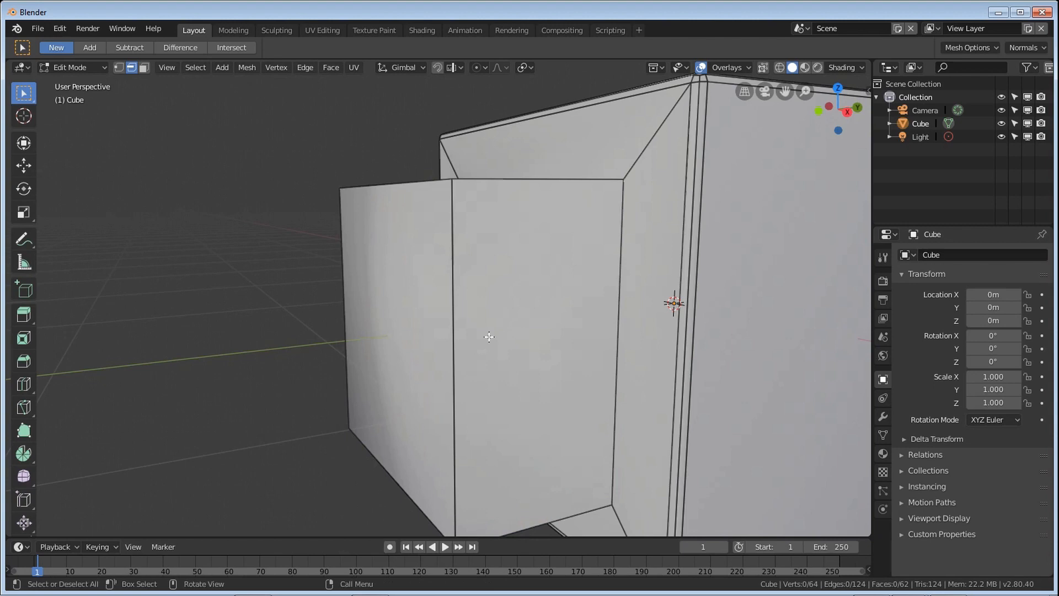
pyautogui.press('l')
pyautogui.hotkey('ctrl', 'b')
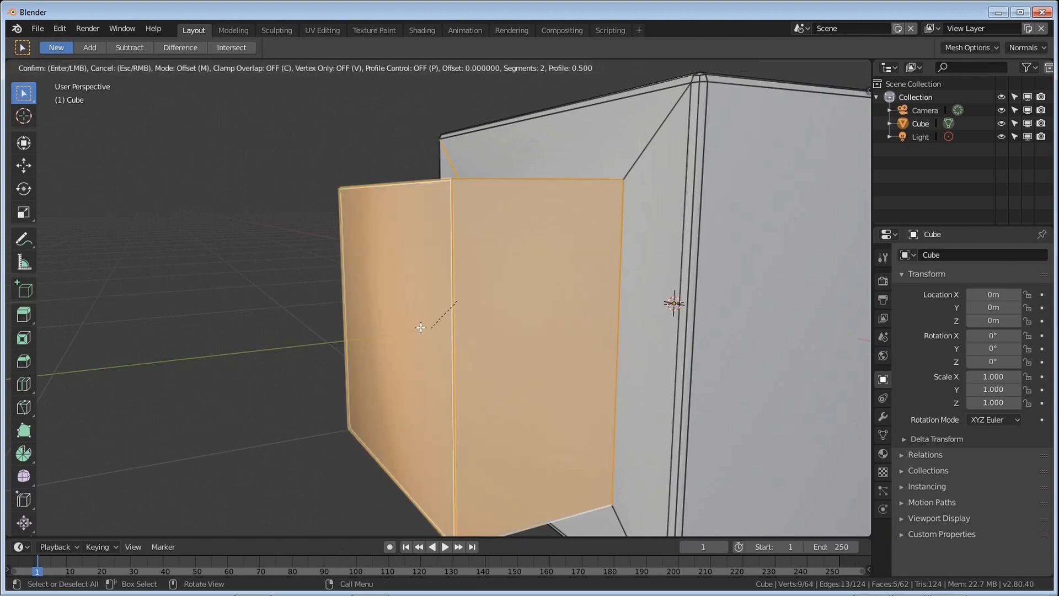
pyautogui.scroll(-1, 353, 323)
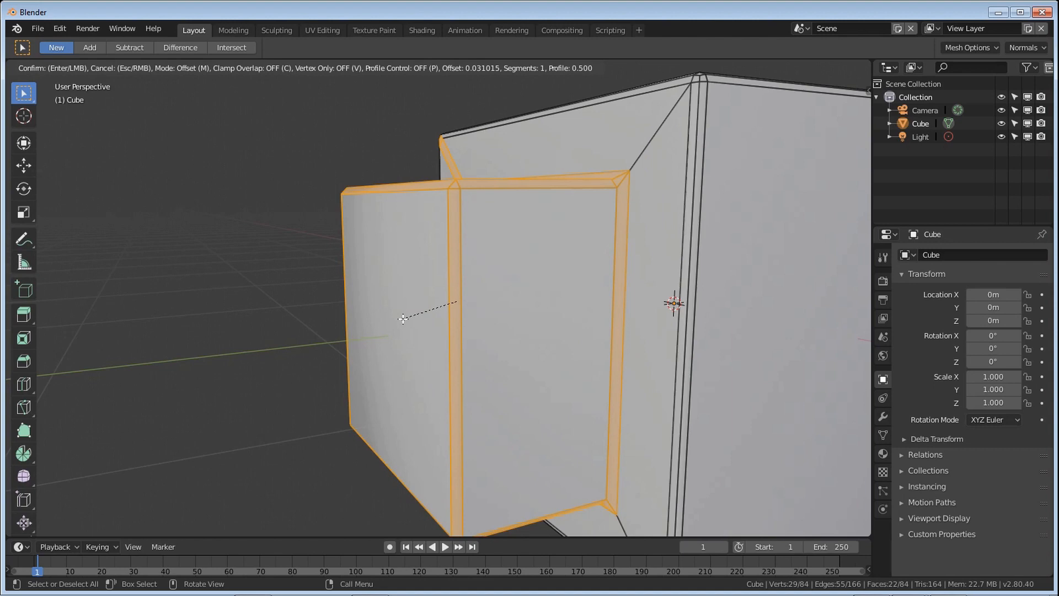
pyautogui.scroll(1, 403, 318)
pyautogui.click(403, 318)
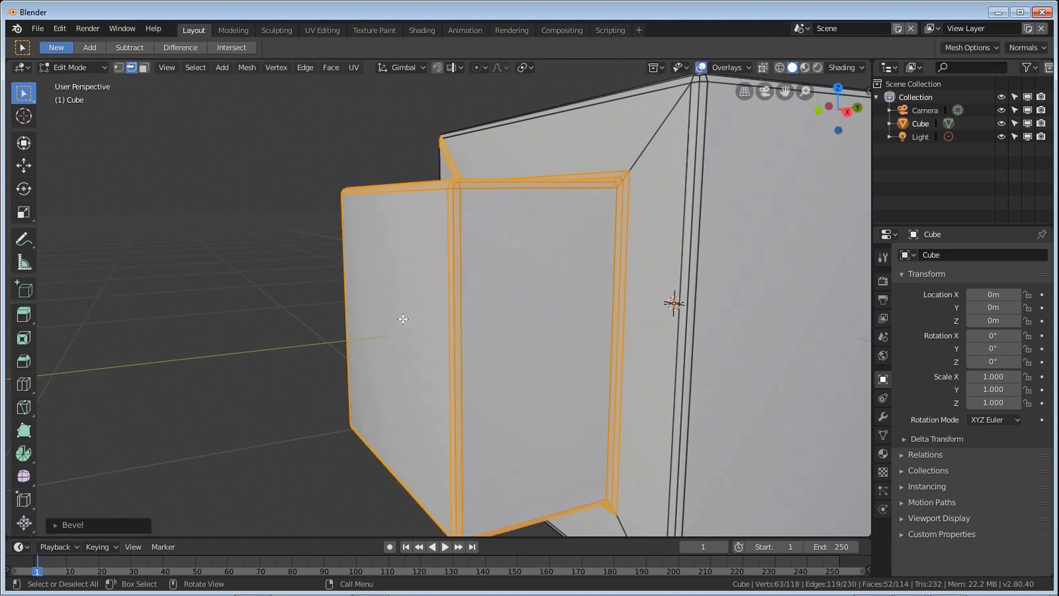
pyautogui.press('Tab')
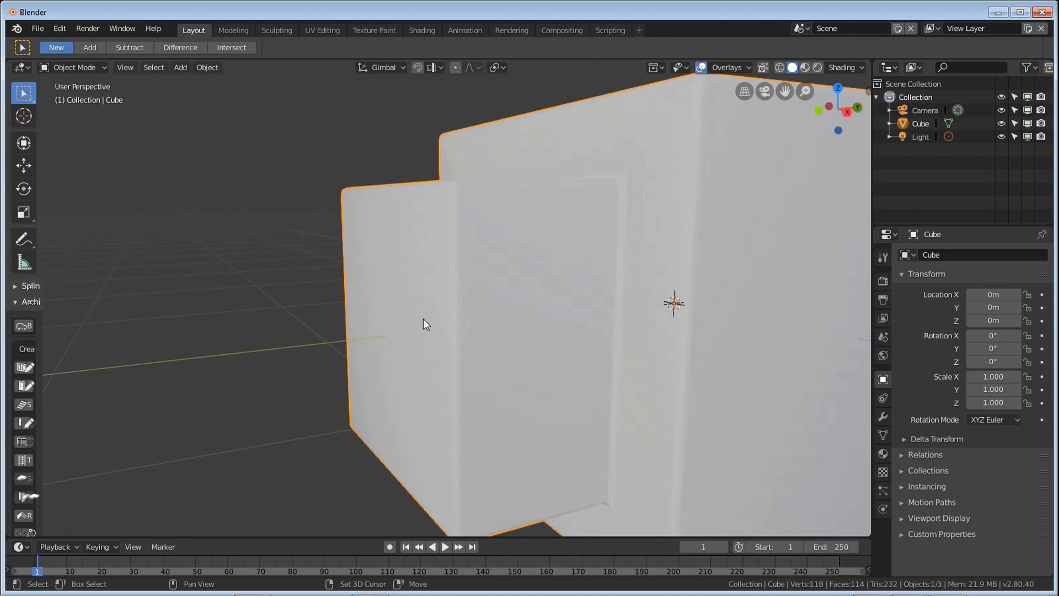
# - Apply Shade Flat to the object and examine its beveled edges from the side and above
pyautogui.scroll(-2, 430, 309)
pyautogui.rightClick(444, 305)
pyautogui.click(445, 319)
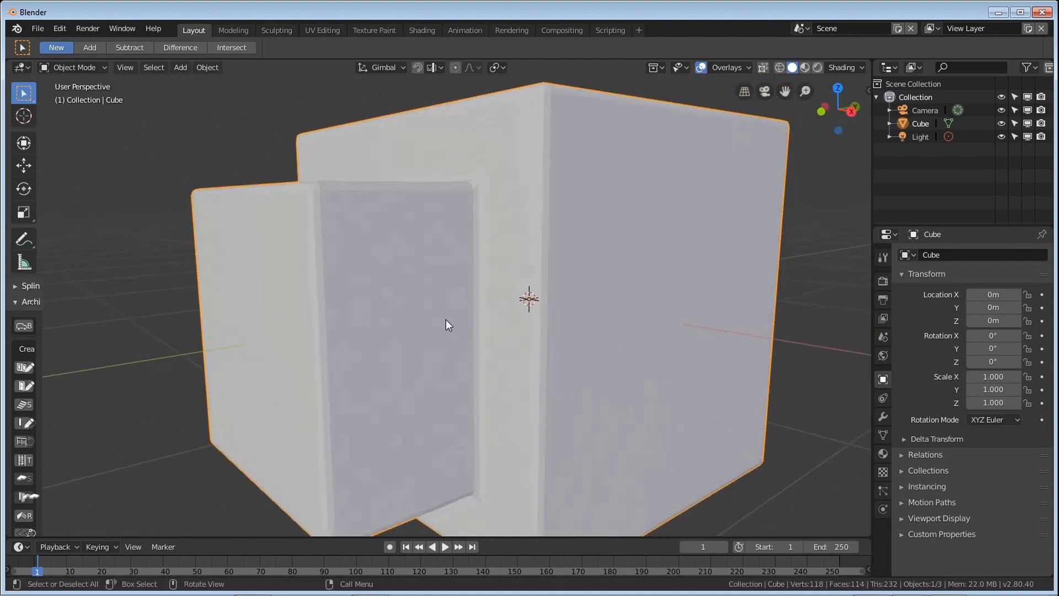
pyautogui.hotkey('shift', '`')
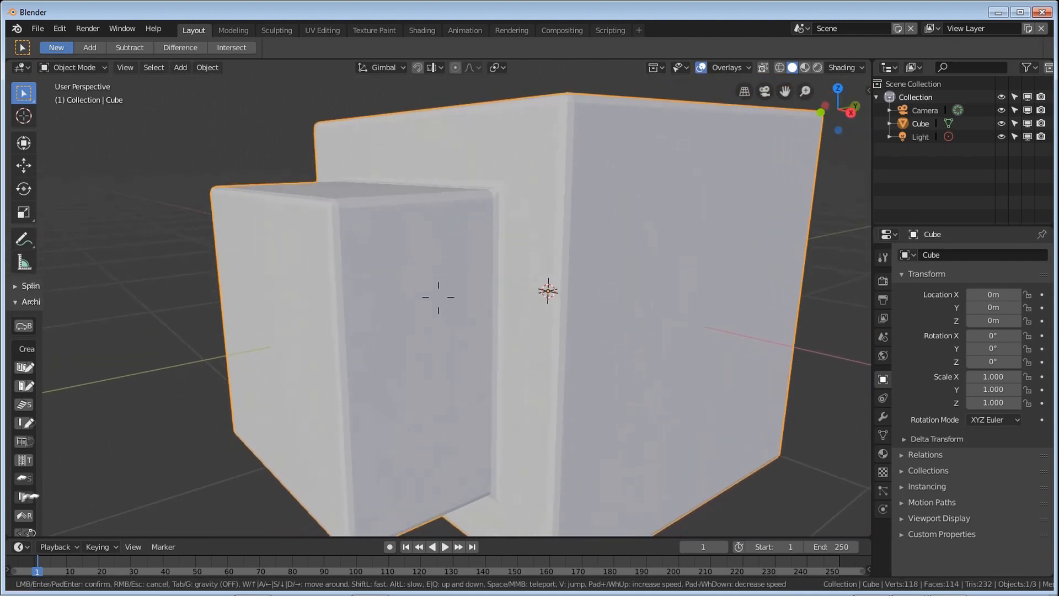
pyautogui.press('e')
pyautogui.press('w')
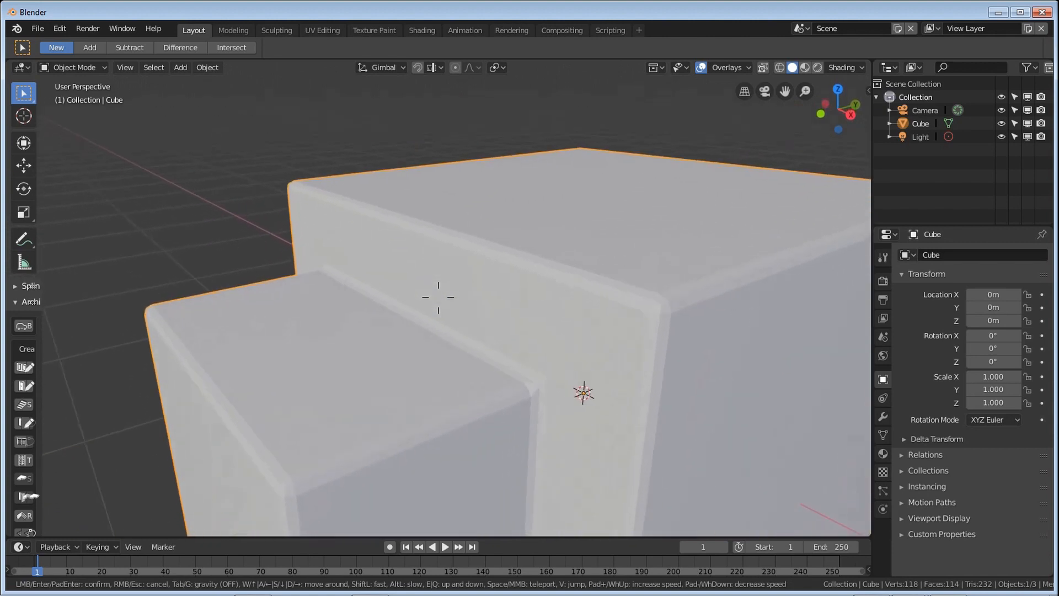
pyautogui.press('Escape')
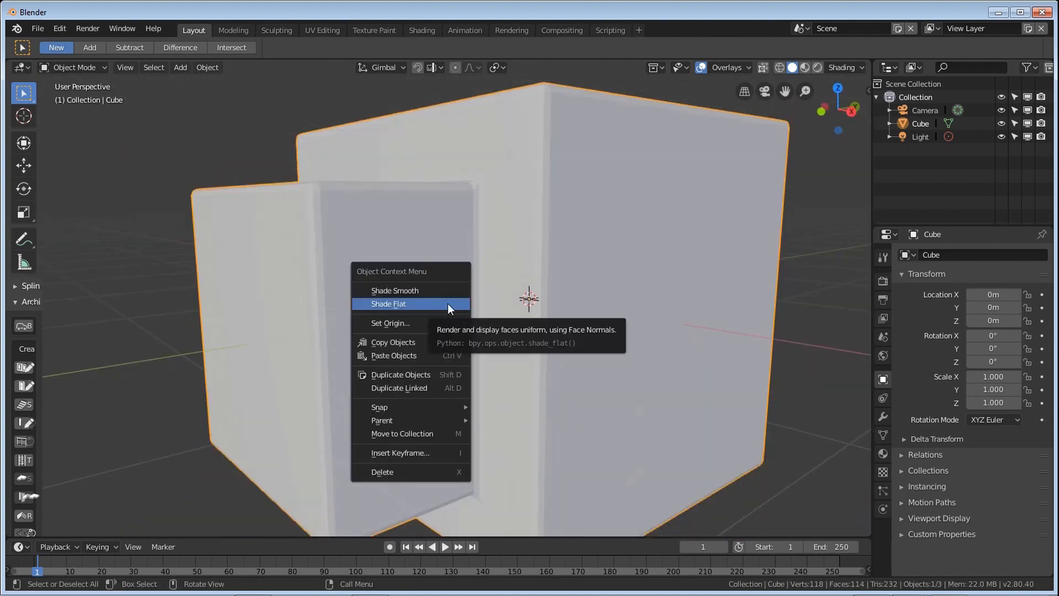
# - Apply Shade Smooth to the object and inspect the cube and extruded block from several sides
pyautogui.click(454, 294)
pyautogui.hotkey('shift', '`')
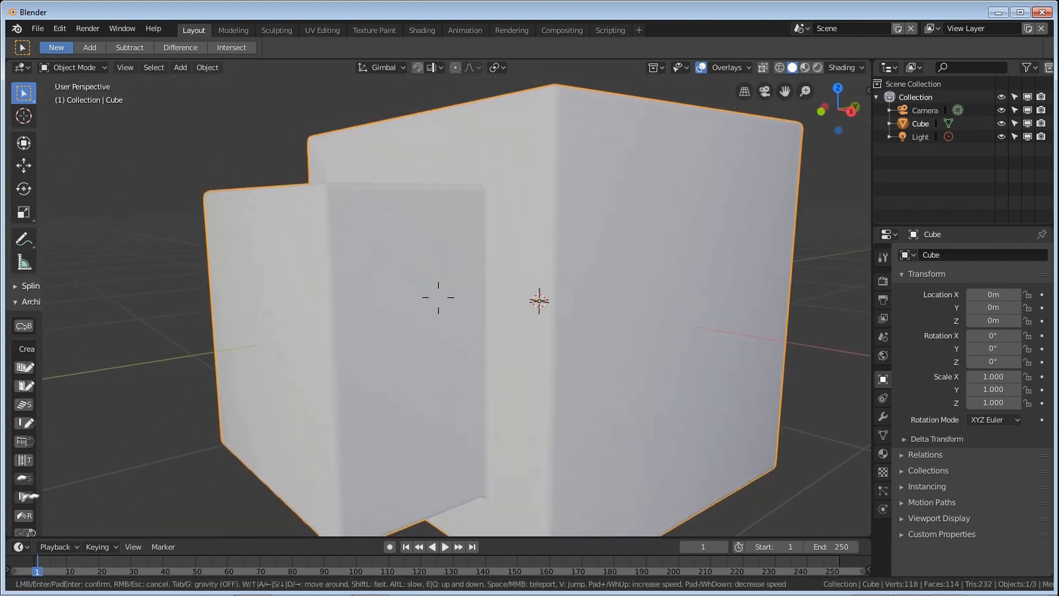
pyautogui.press('a')
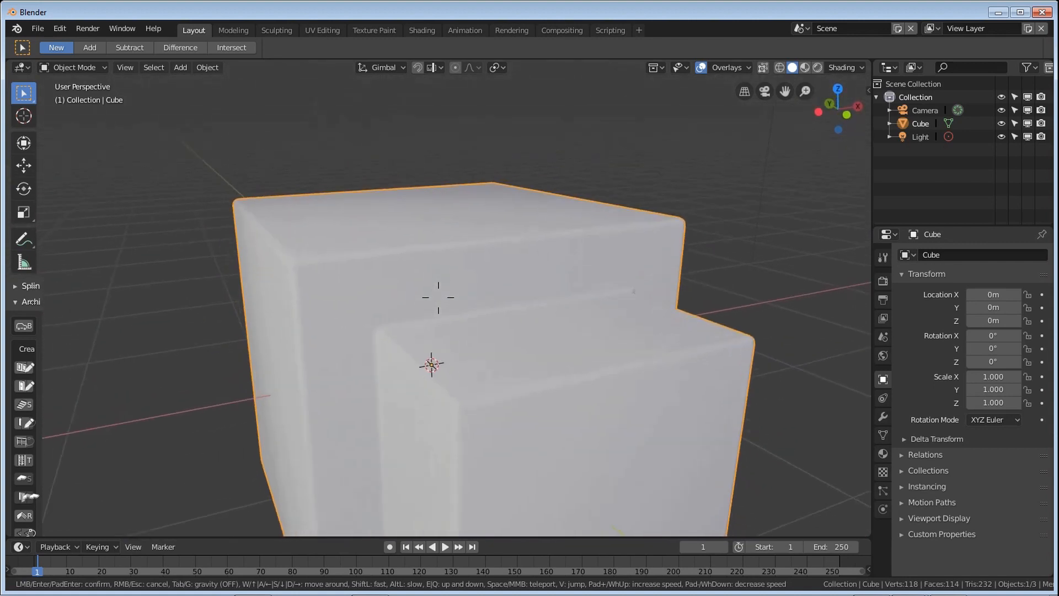
pyautogui.press('q')
pyautogui.press('s')
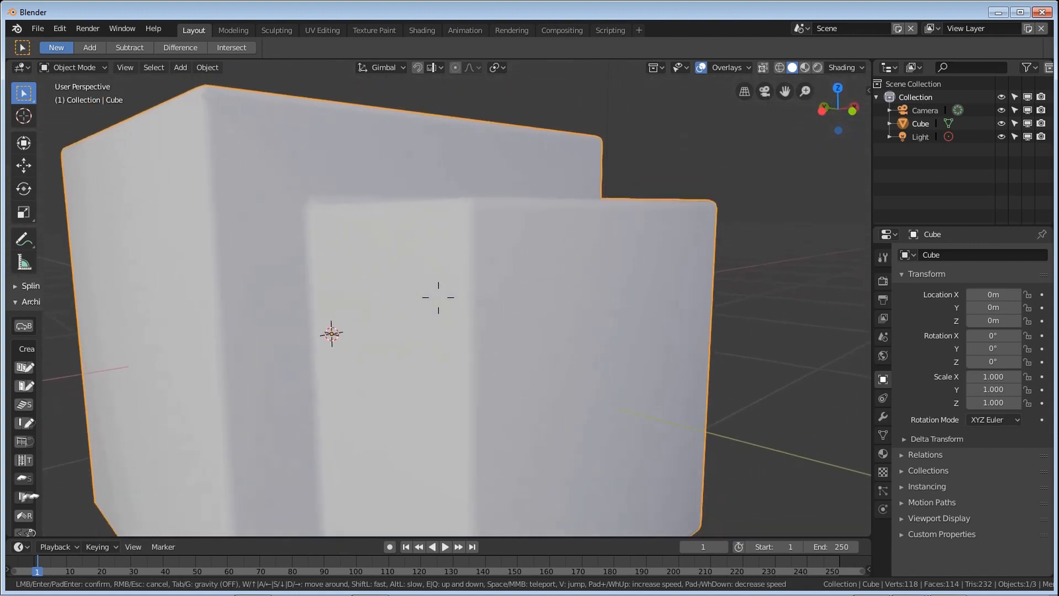
# - Inspect the smooth-shaded beveled edges where the extruded block joins the cube, from the front and above
pyautogui.press('q')
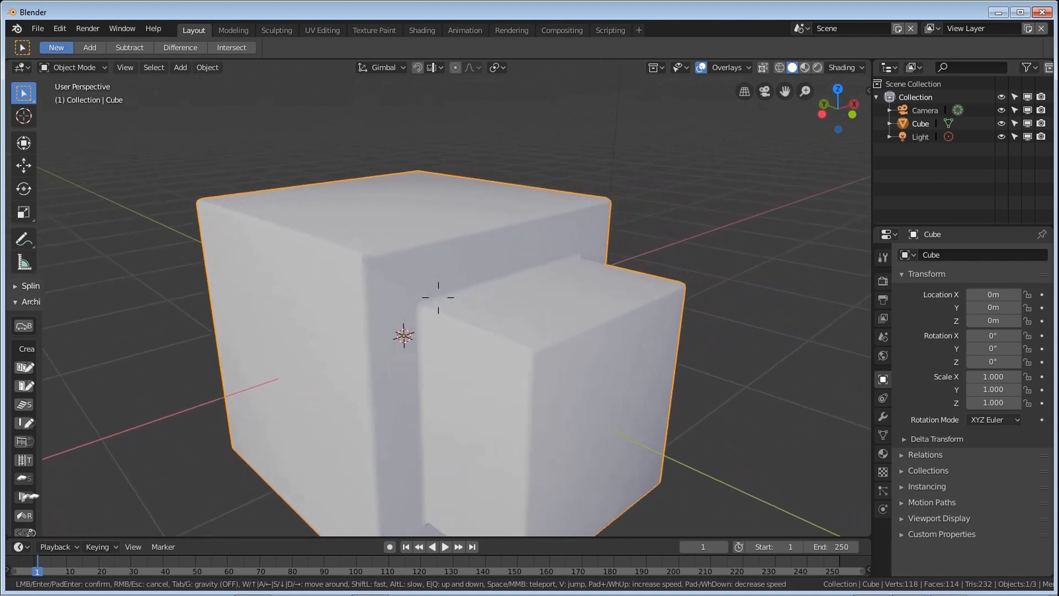
pyautogui.press('w')
pyautogui.press('e')
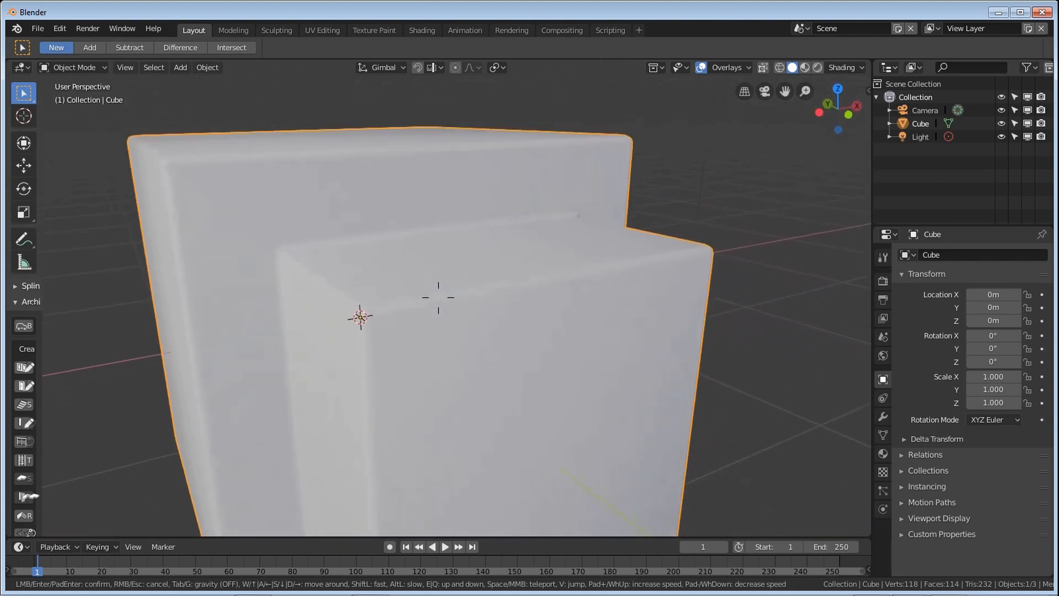
pyautogui.press('q')
pyautogui.press('s')
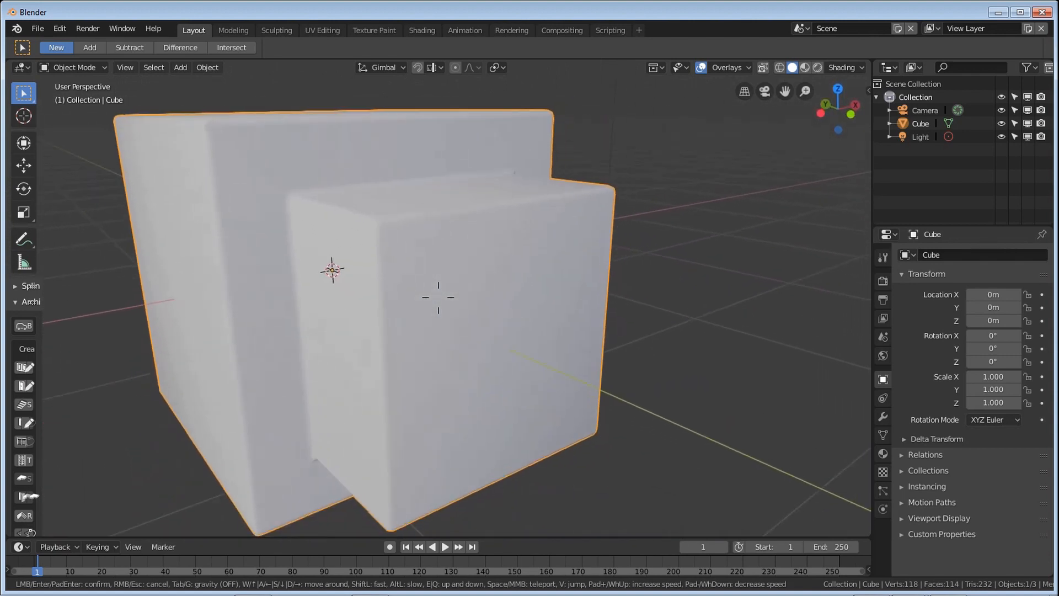
pyautogui.click(438, 297)
# - In Edit Mode with face selection, subdivide the extruded block's large front face twice into a 4 by 4 grid
pyautogui.press('Tab')
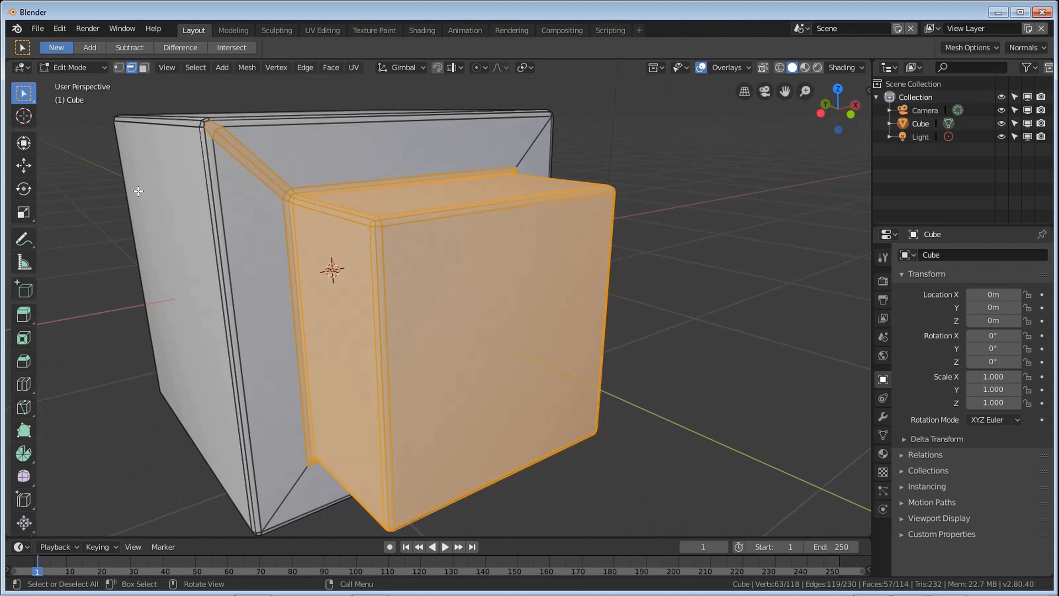
pyautogui.click(143, 67)
pyautogui.click(503, 386)
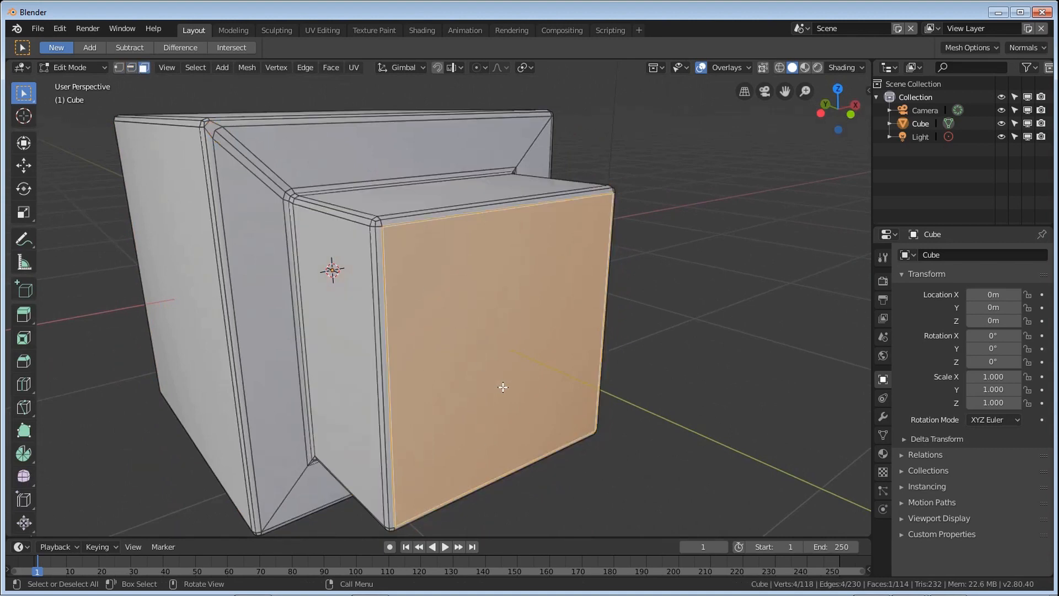
pyautogui.rightClick(494, 359)
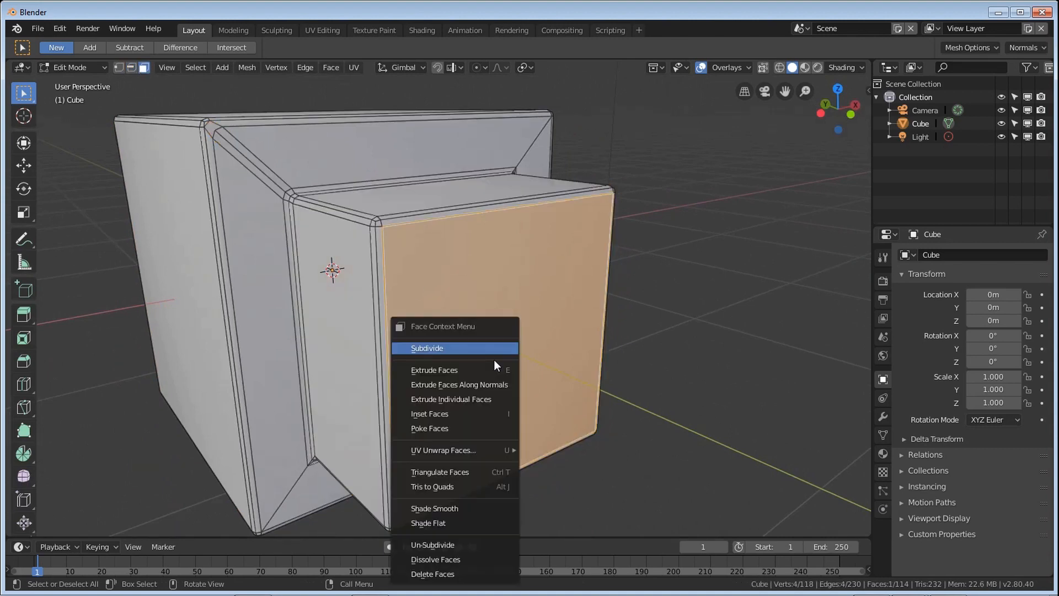
pyautogui.click(485, 348)
pyautogui.rightClick(482, 335)
pyautogui.click(482, 335)
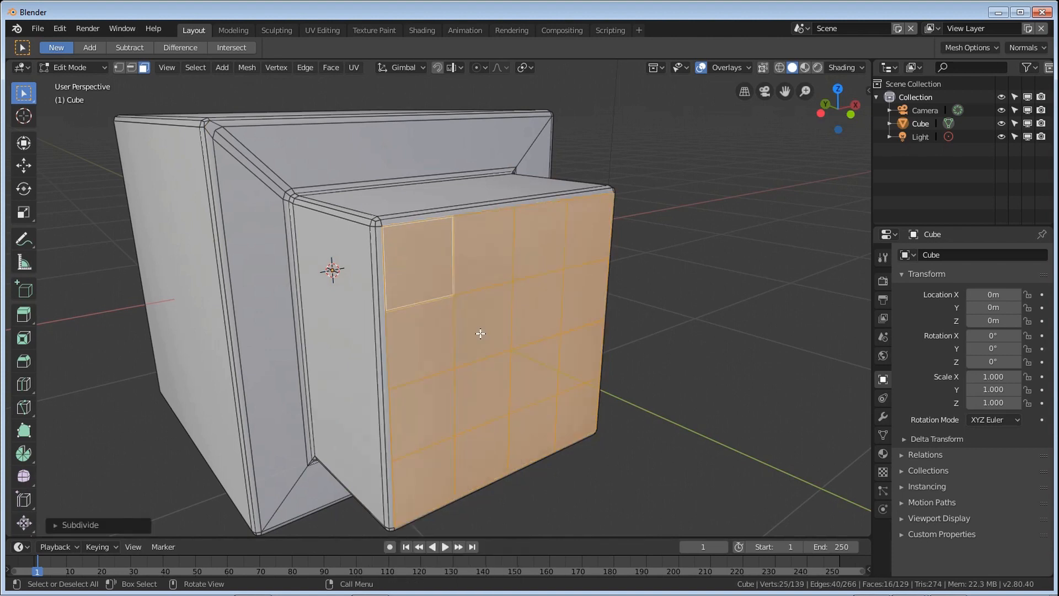
# - Select the four central faces of the grid on the block's front and subdivide them twice
pyautogui.click(484, 327)
pyautogui.keyDown('shift'); pyautogui.click(486, 377); pyautogui.keyUp('shift')
pyautogui.keyDown('shift'); pyautogui.click(533, 377); pyautogui.keyUp('shift')
pyautogui.keyDown('shift'); pyautogui.click(527, 328); pyautogui.keyUp('shift')
pyautogui.rightClick(525, 329)
pyautogui.click(514, 329)
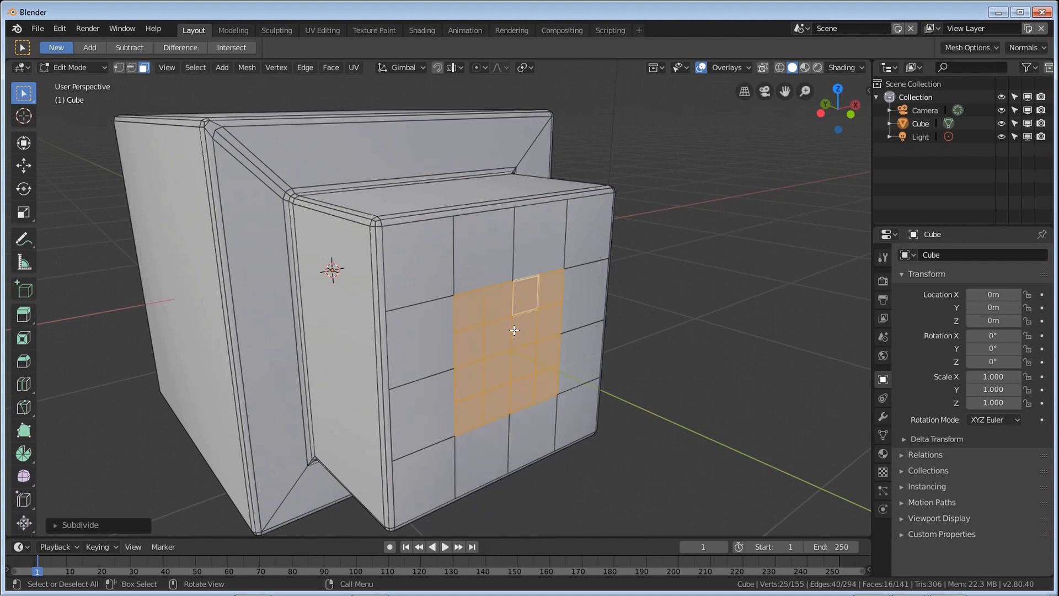
pyautogui.rightClick(514, 330)
pyautogui.click(514, 330)
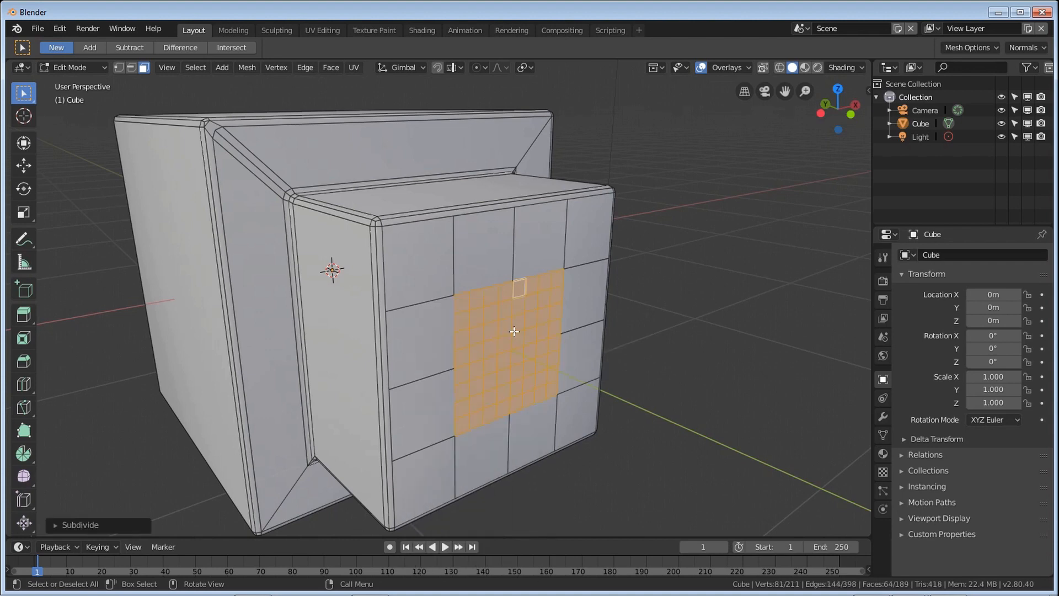
# - Dissolve the finely subdivided central faces into one face and round it into a circle with To Sphere
pyautogui.hotkey('ctrl', 'x')
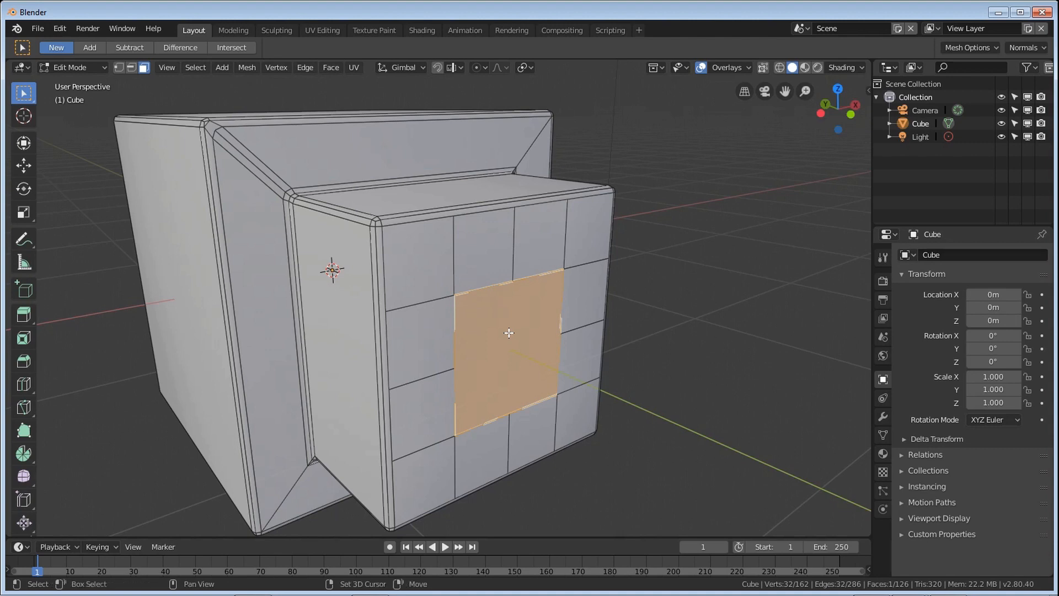
pyautogui.hotkey('shift', 'alt', 's')
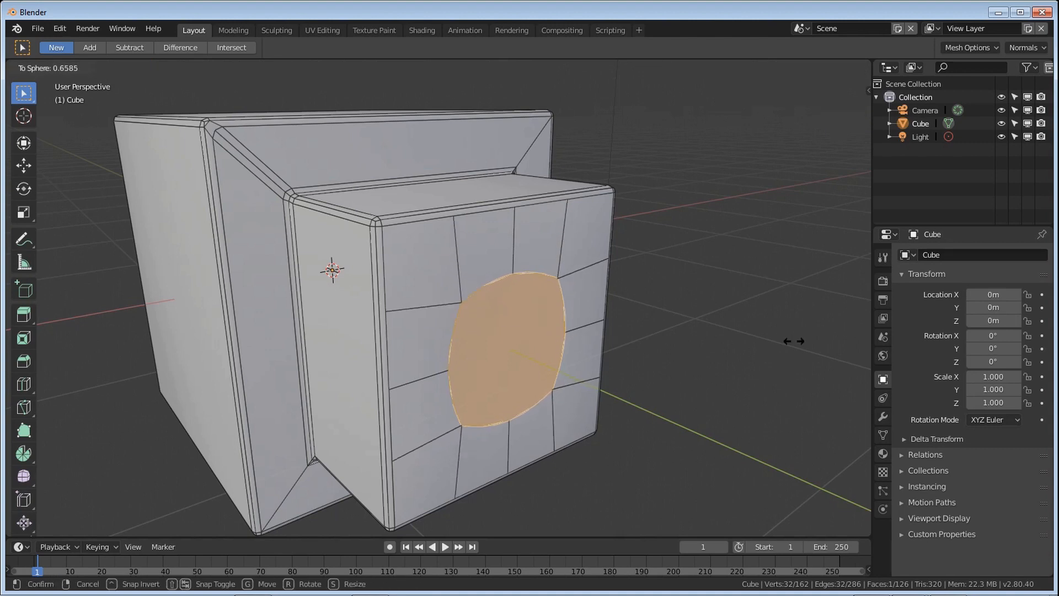
pyautogui.click(371, 353)
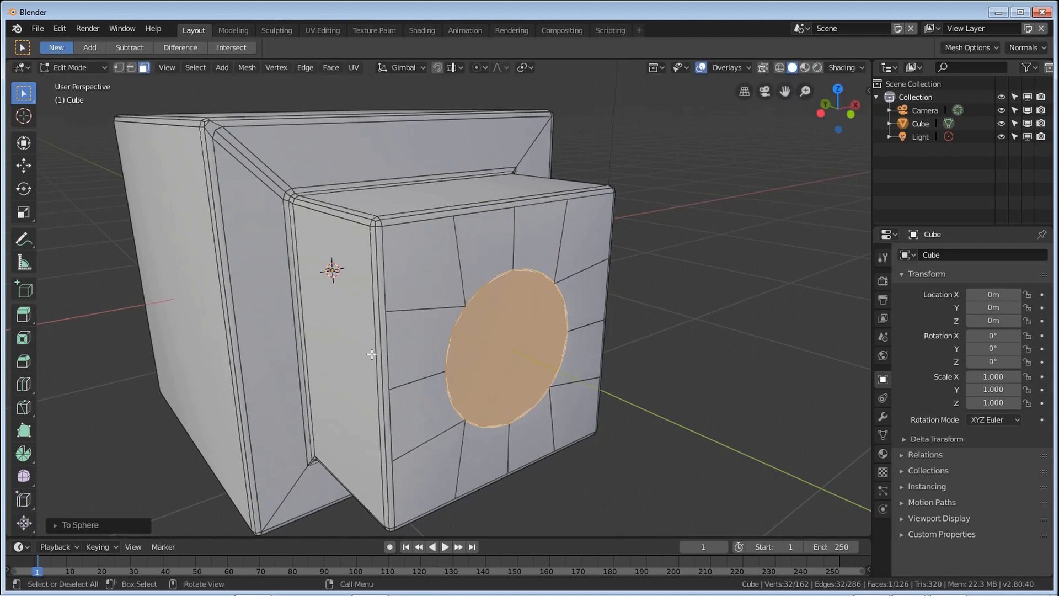
# - Extrude the circular face outward about 0.18 m to form a short cylinder on the block's front
pyautogui.click(430, 317)
pyautogui.click(497, 268)
pyautogui.click(503, 339)
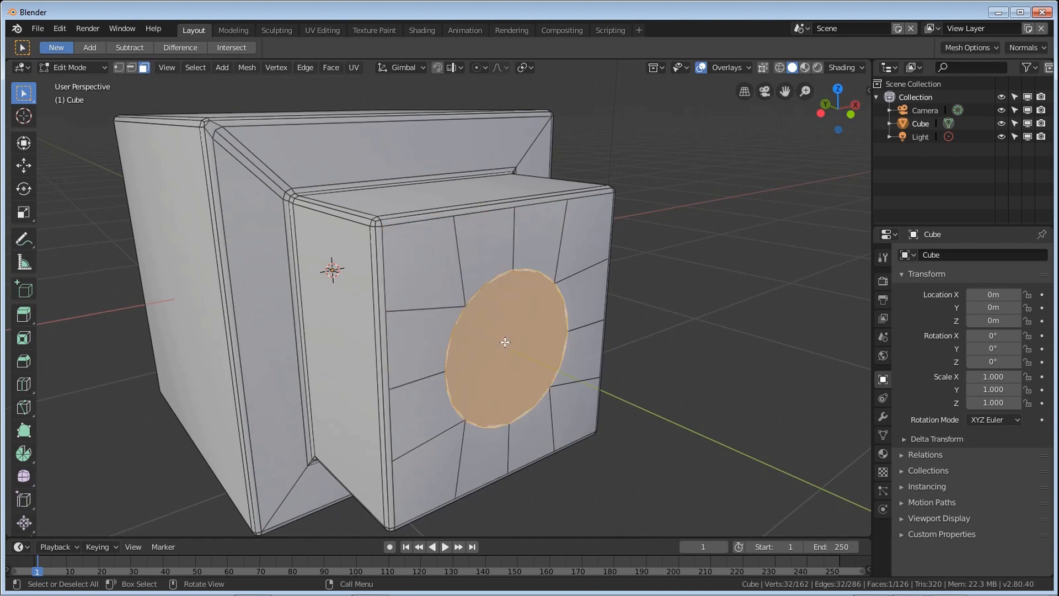
pyautogui.press('e')
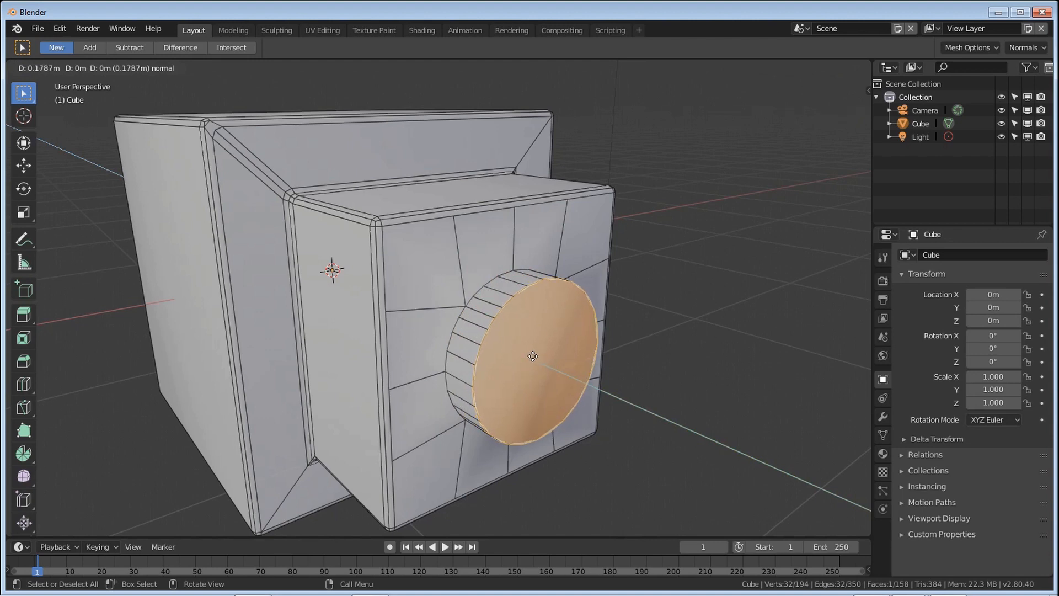
pyautogui.click(531, 356)
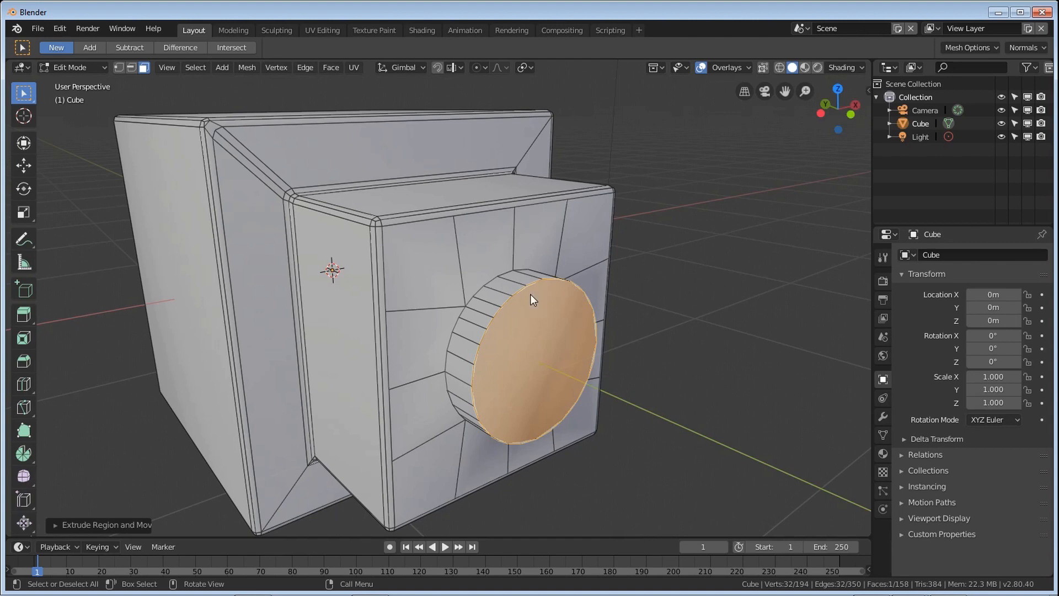
# - Return to Object Mode and examine the smooth shading around the extruded cylinder from the front and above
pyautogui.press('Tab')
pyautogui.hotkey('shift', '`')
pyautogui.press('w')
pyautogui.press('s')
pyautogui.press('w')
pyautogui.press('s')
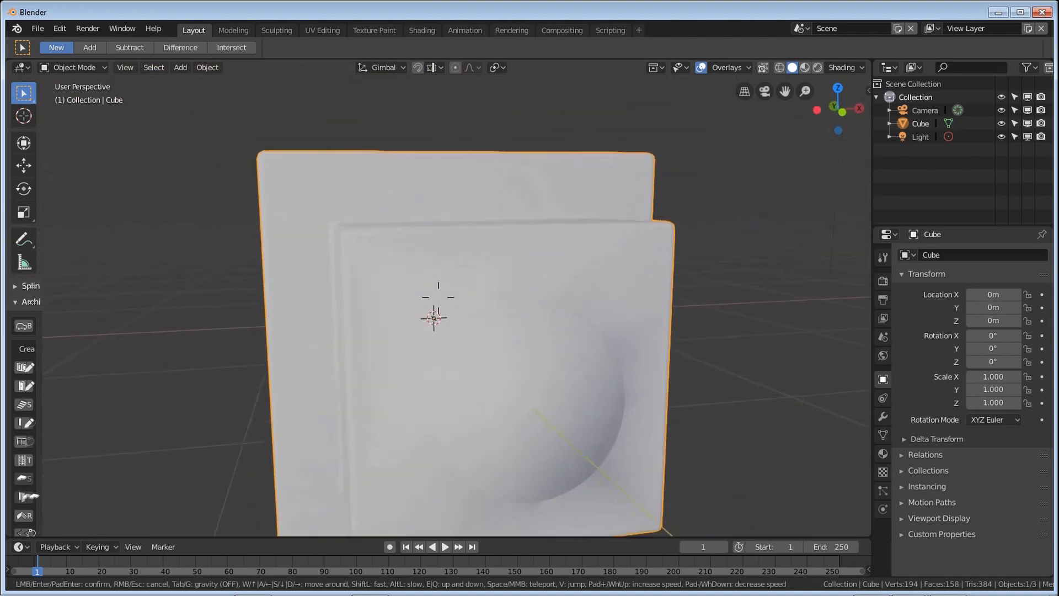
pyautogui.press('w')
pyautogui.press('w')
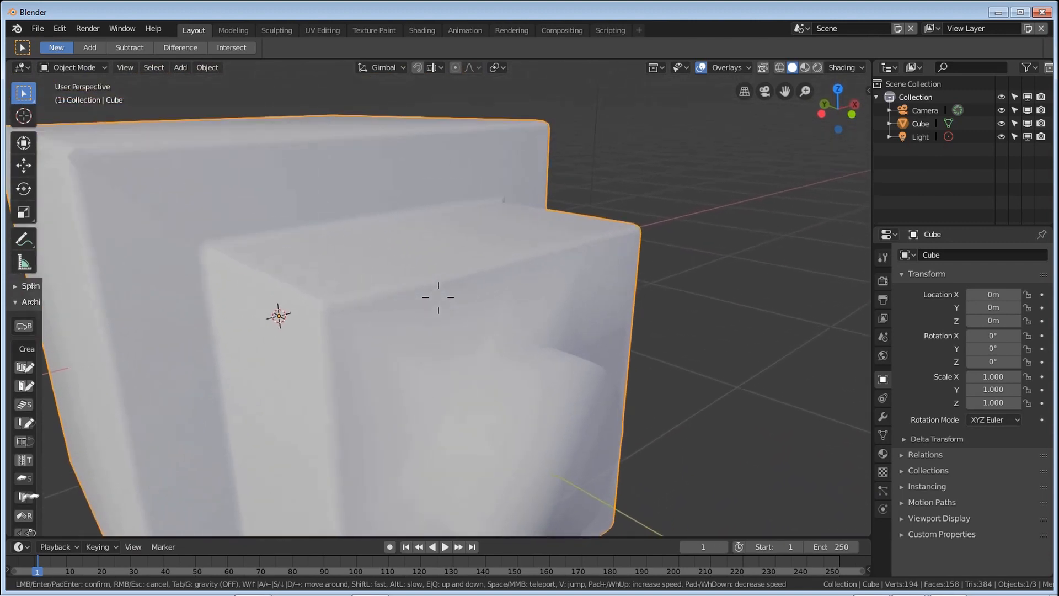
pyautogui.click(439, 296)
# - In Edit Mode with edge selection, select the upper run of edges at the cylinder's base and try scaling it
pyautogui.press('Tab')
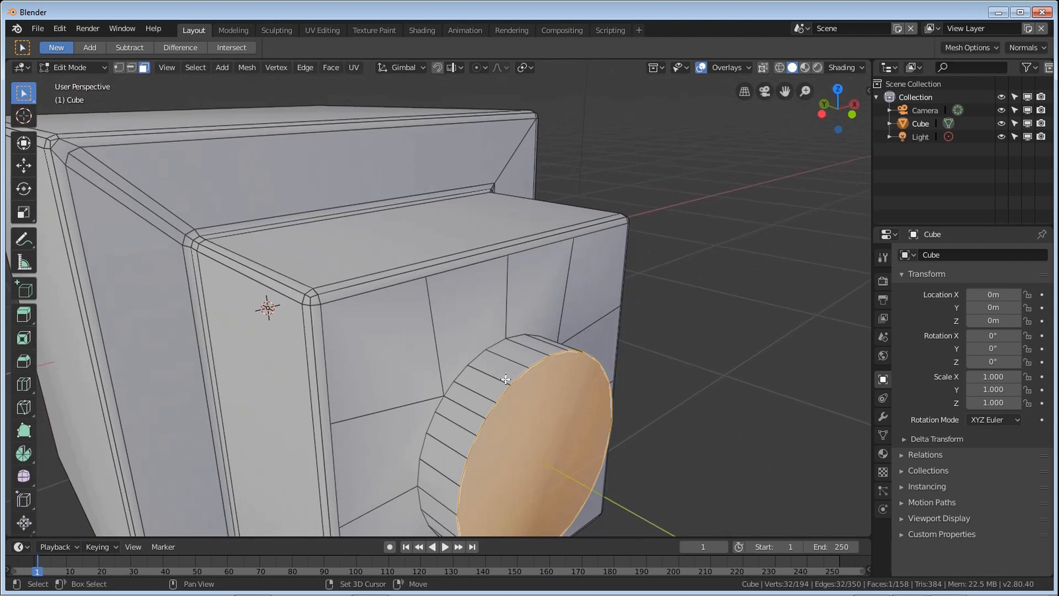
pyautogui.hotkey('shift', '`')
pyautogui.press('w')
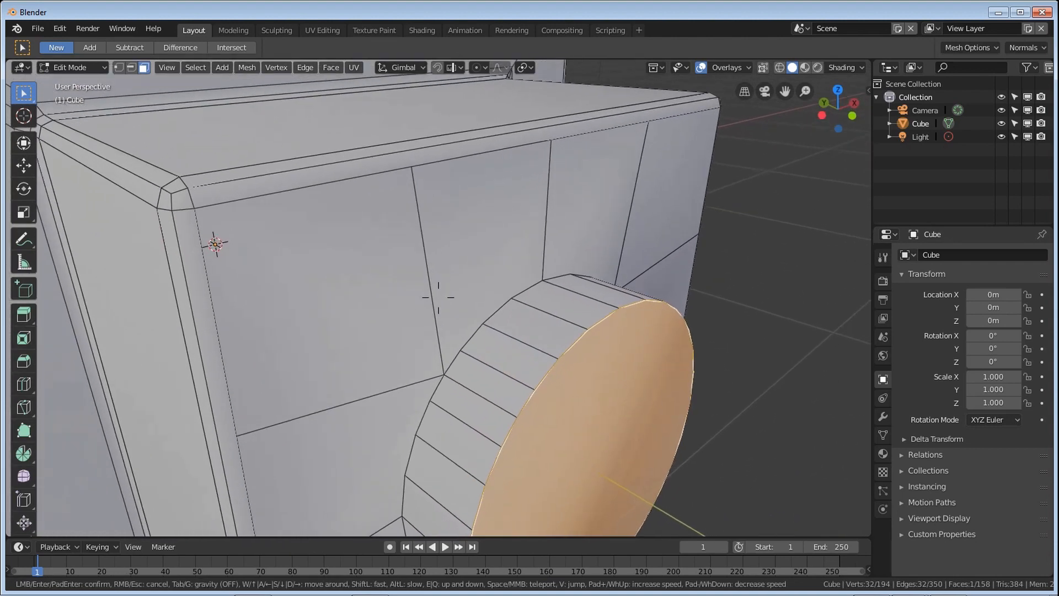
pyautogui.click(439, 296)
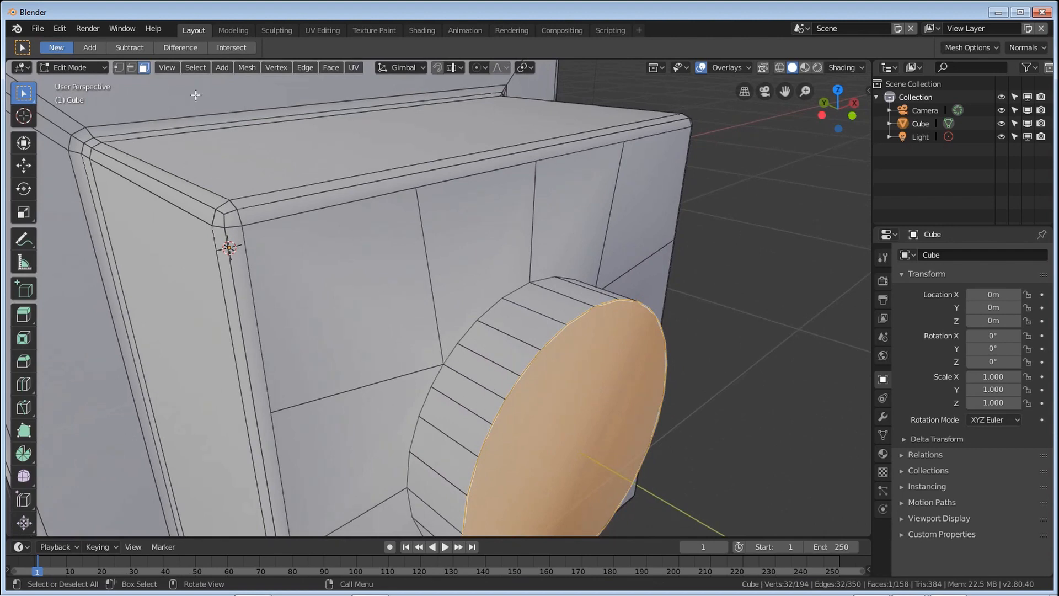
pyautogui.click(131, 66)
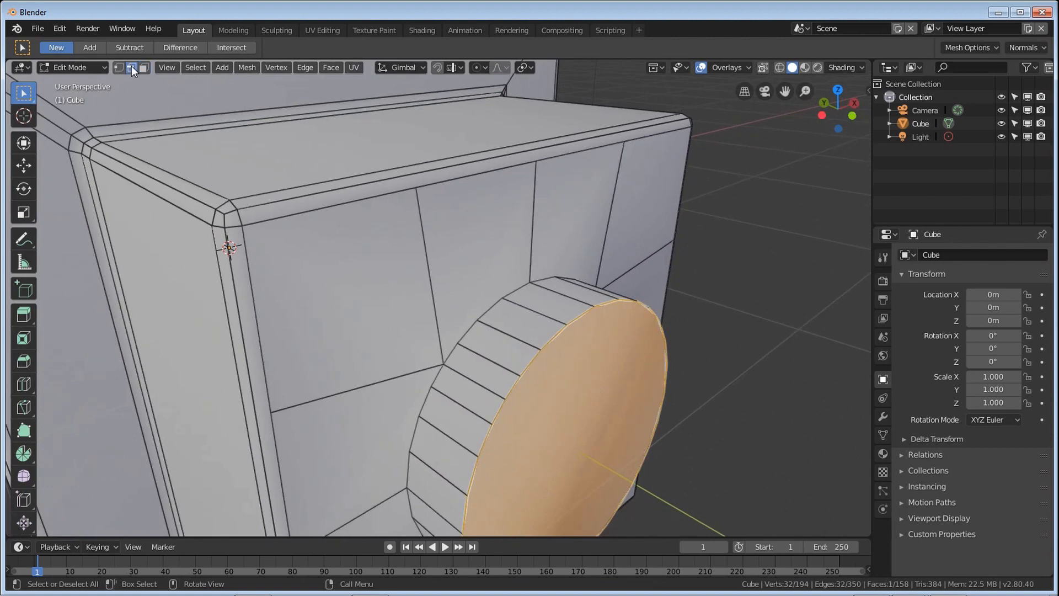
pyautogui.keyDown('alt'); pyautogui.click(487, 312); pyautogui.keyUp('alt')
pyautogui.press('s')
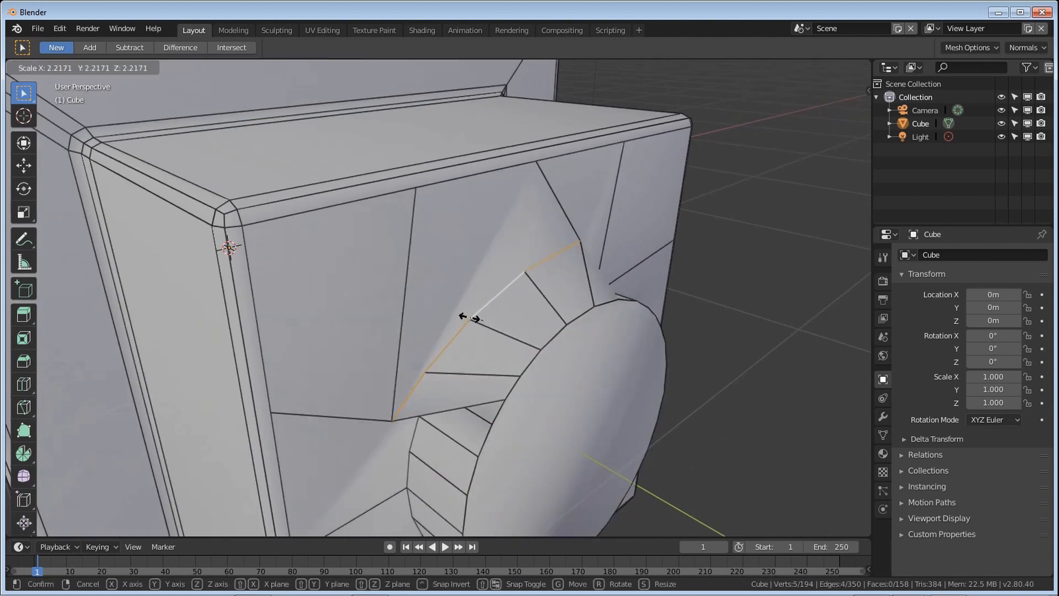
pyautogui.rightClick(465, 310)
# - Extend the edge selection down one side of the cylinder's base and along its underside
pyautogui.moveTo(432, 295); pyautogui.dragTo(450, 308, button='middle')
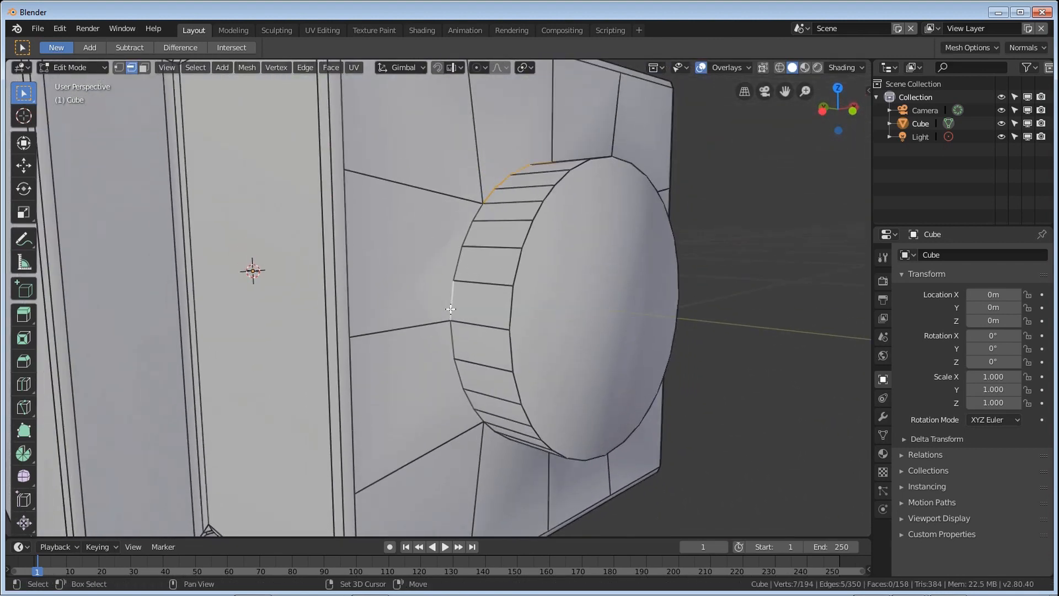
pyautogui.keyDown('shift'); pyautogui.click(453, 297); pyautogui.keyUp('shift')
pyautogui.keyDown('ctrl'); pyautogui.click(449, 301); pyautogui.keyUp('ctrl')
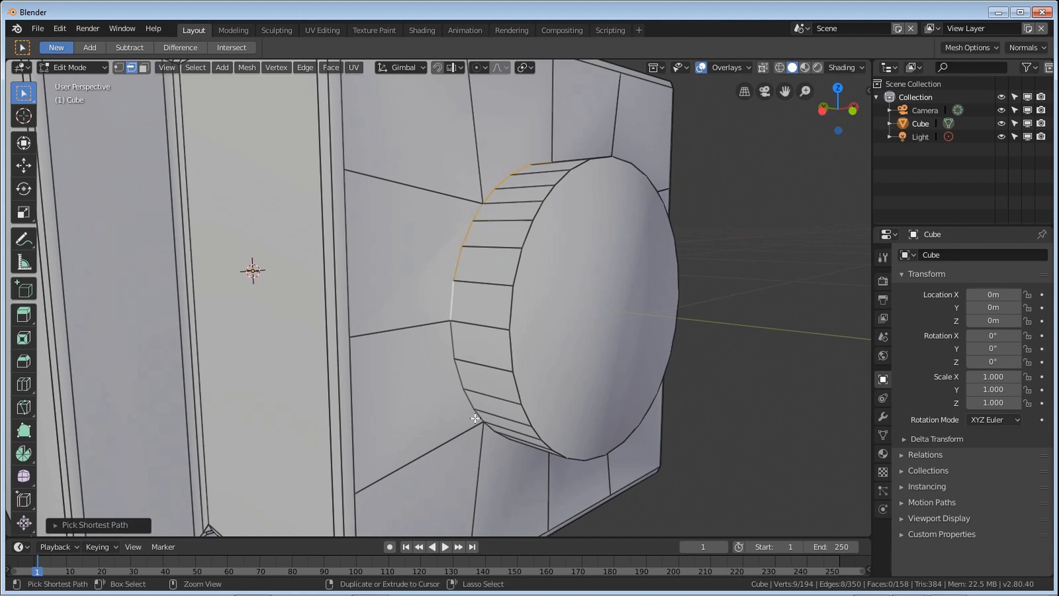
pyautogui.hotkey('shift', '`')
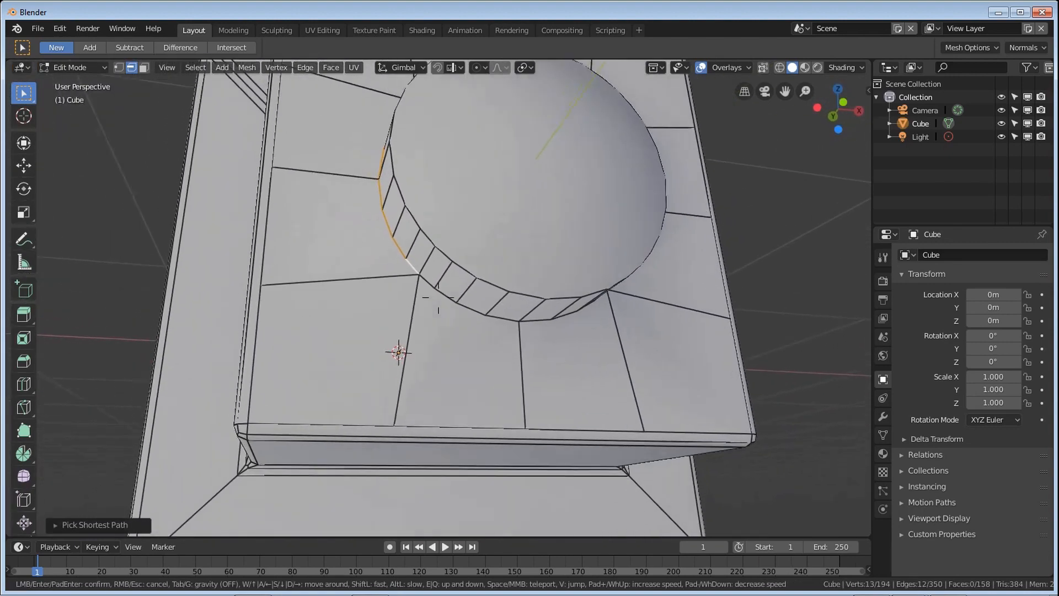
pyautogui.click(439, 298)
pyautogui.keyDown('ctrl'); pyautogui.click(468, 324); pyautogui.keyUp('ctrl')
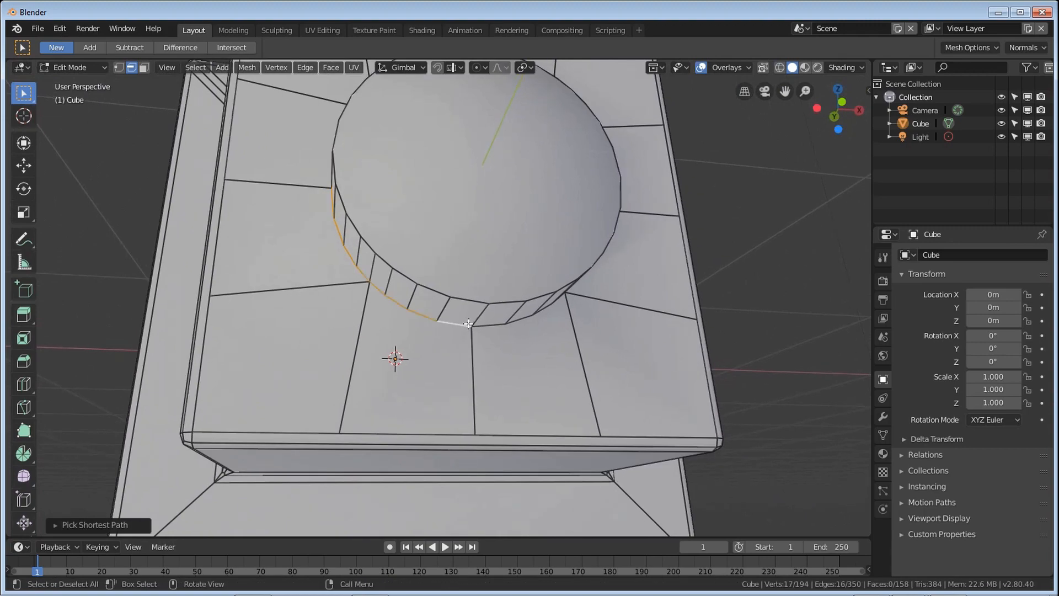
# - Continue the edge selection up the opposite side of the cylinder's base and over its top to complete the ring
pyautogui.hotkey('shift', '`')
pyautogui.press('d')
pyautogui.click(439, 297)
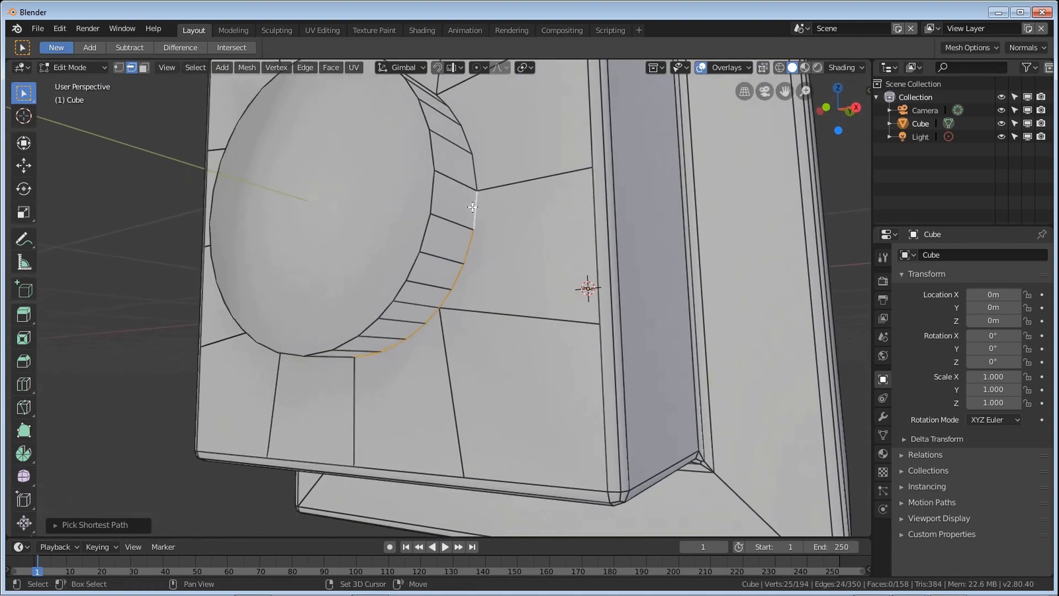
pyautogui.hotkey('shift', '`')
pyautogui.press('e')
pyautogui.click(439, 297)
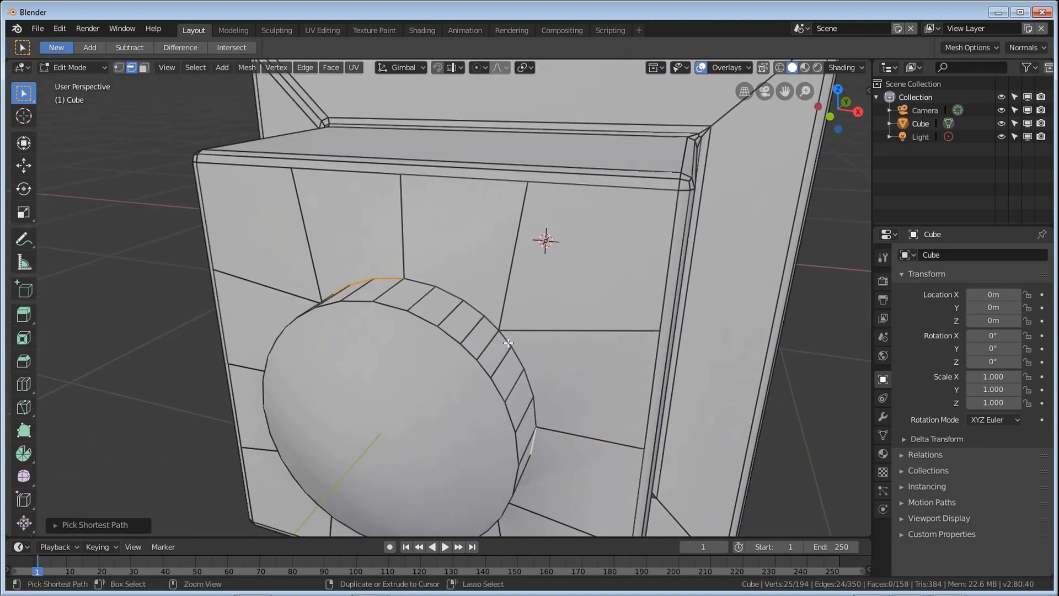
pyautogui.keyDown('ctrl'); pyautogui.click(417, 280); pyautogui.keyUp('ctrl')
# - Bevel the selected ring of edges at the cylinder's base with 2 segments and an offset of about 0.012
pyautogui.hotkey('shift', '`')
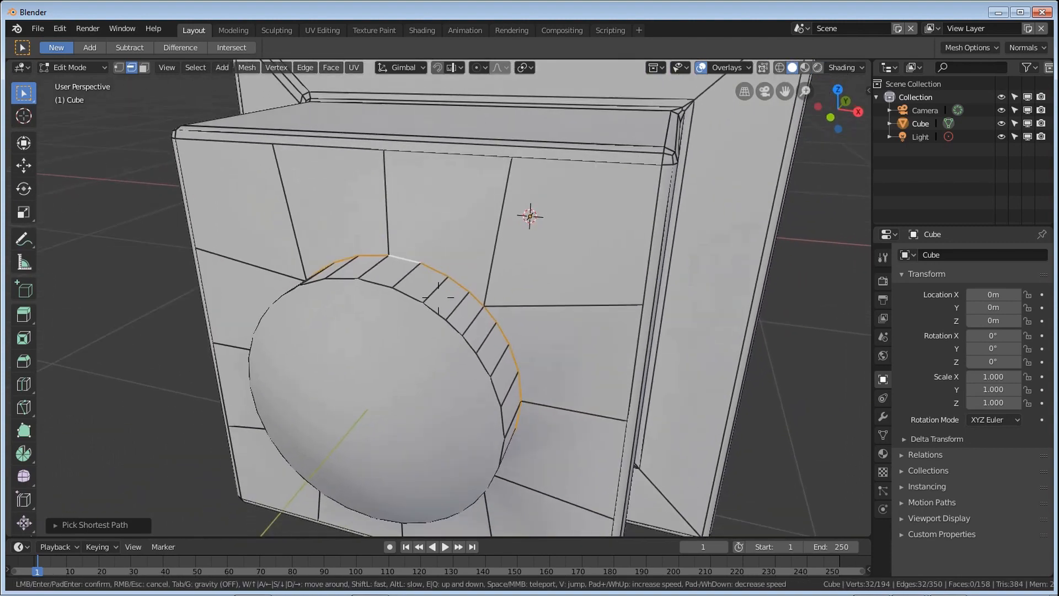
pyautogui.press('s')
pyautogui.press('w')
pyautogui.click(438, 298)
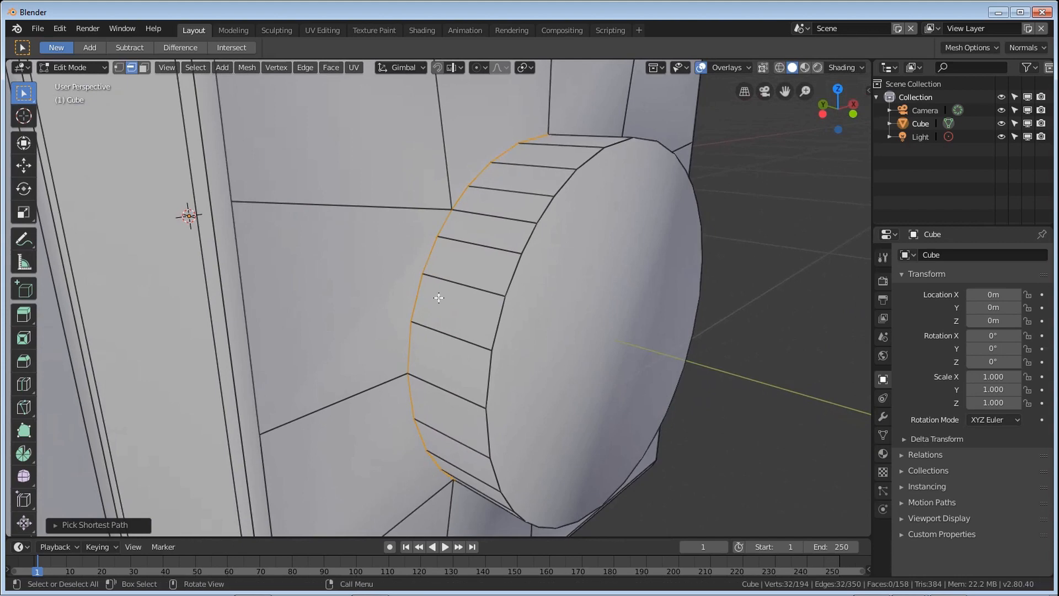
pyautogui.hotkey('ctrl', 'e')
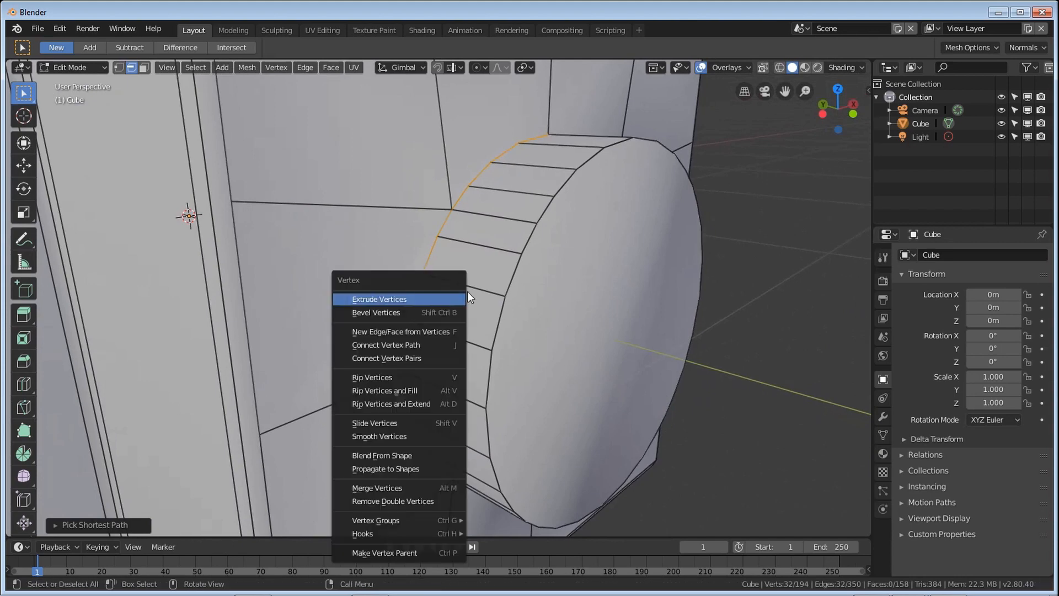
pyautogui.click(458, 296)
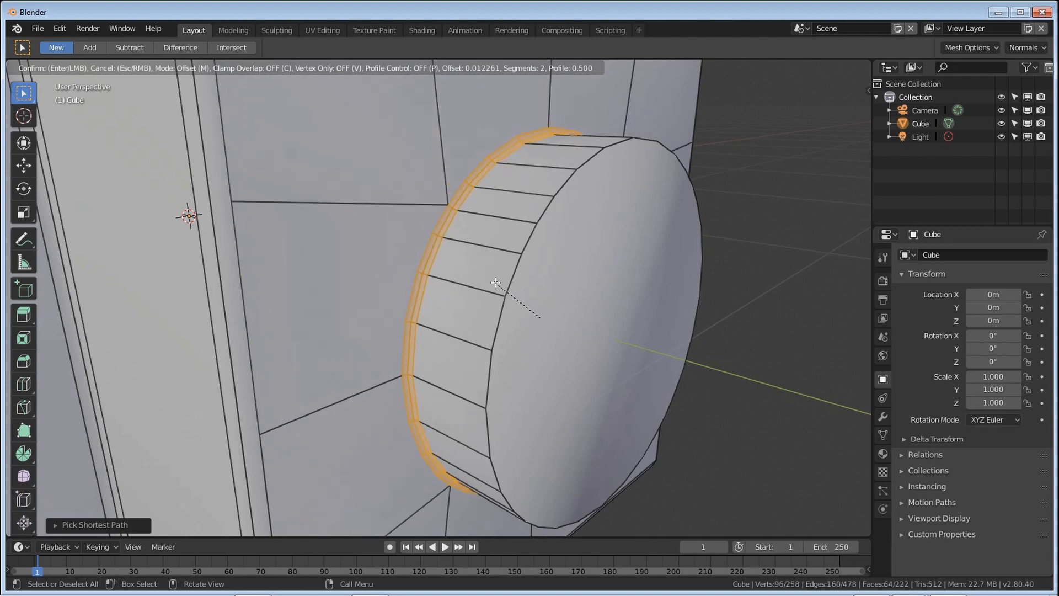
pyautogui.click(496, 283)
# - Return to Object Mode and examine the smooth-shaded cylinder and its block from several angles up close
pyautogui.press('Tab')
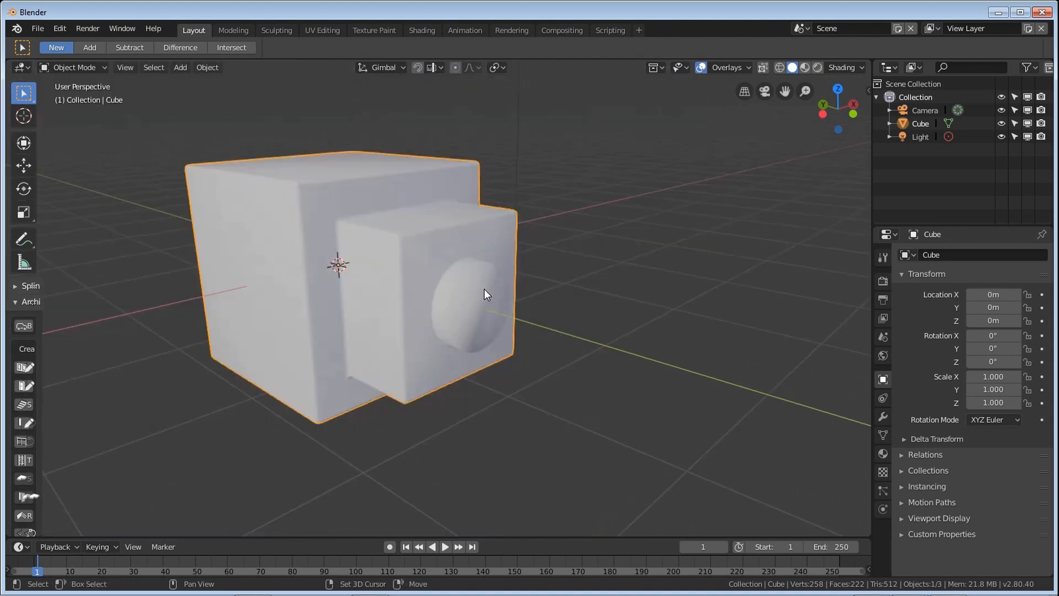
pyautogui.hotkey('shift', '`')
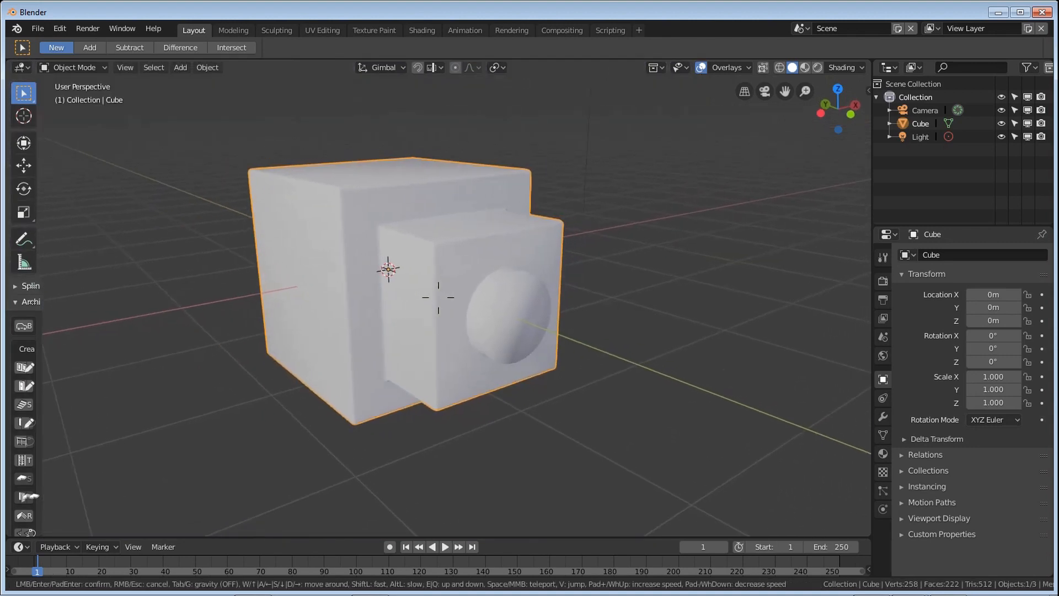
pyautogui.press('w')
pyautogui.press('d')
pyautogui.press('q')
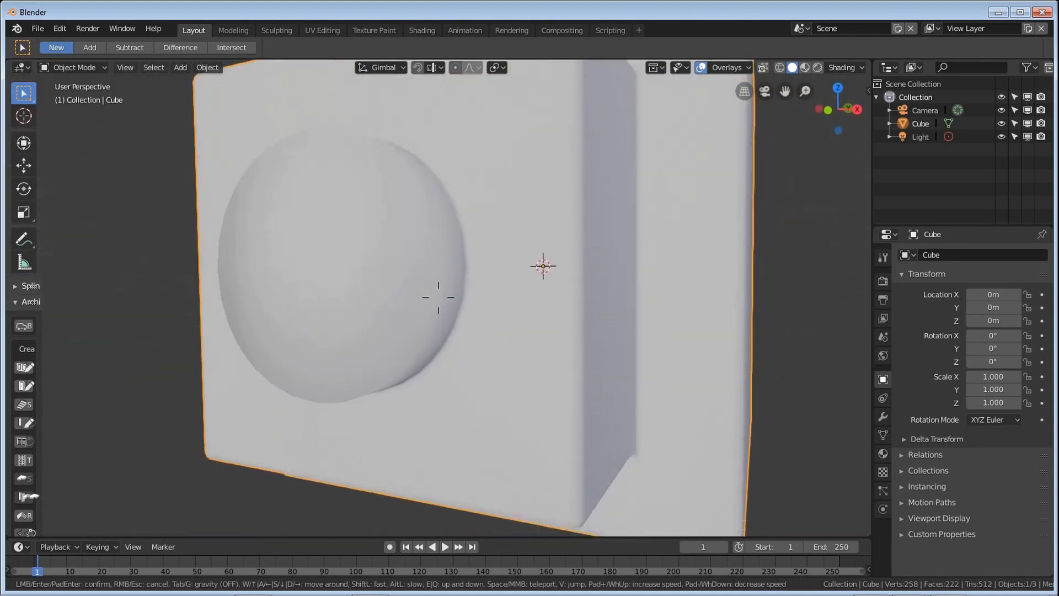
pyautogui.press('a')
pyautogui.press('e')
pyautogui.press('s')
pyautogui.click(439, 298)
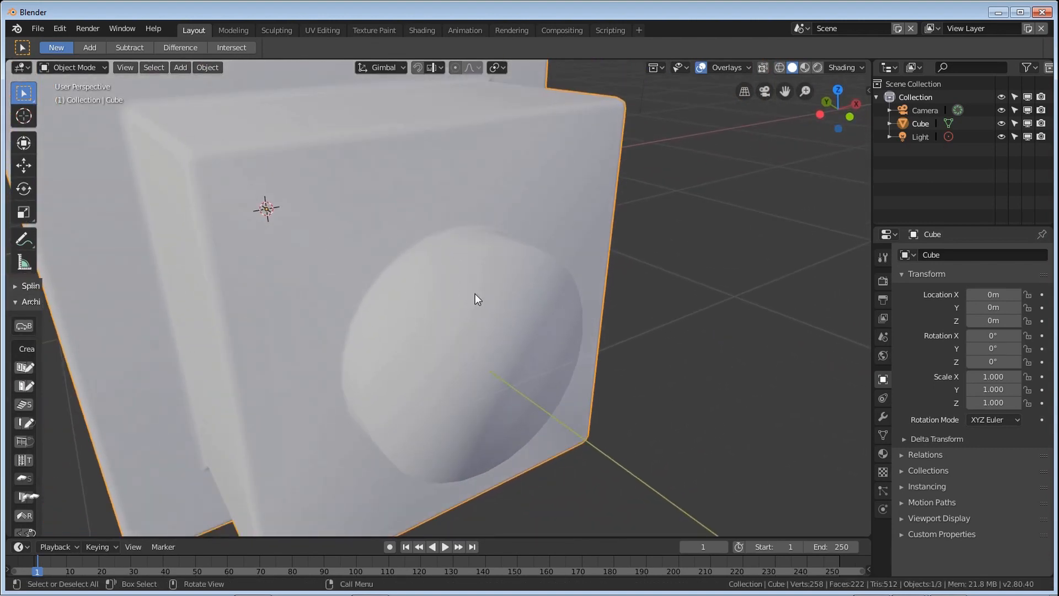
# - In Edit Mode, select only the edge loop around the cylinder's front face and bevel it with 2 segments and an offset of about 0.018
pyautogui.press('Tab')
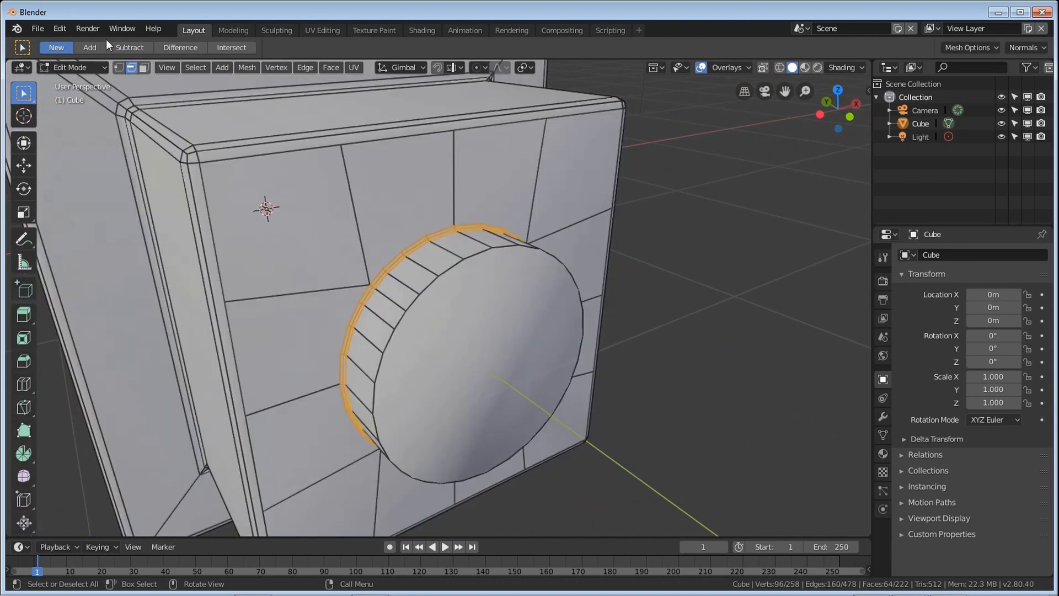
pyautogui.press('a')
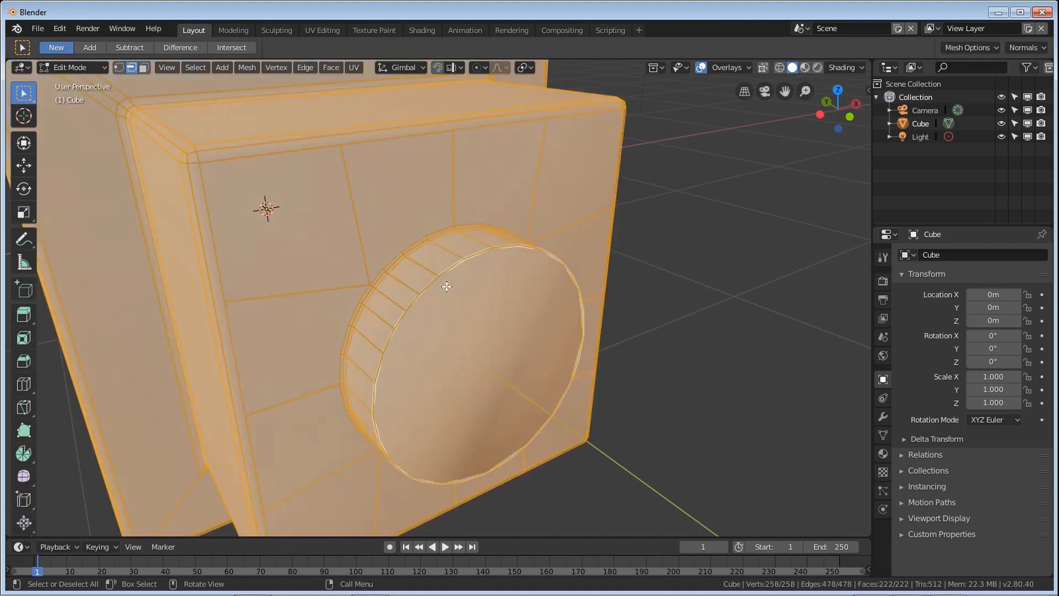
pyautogui.hotkey('alt', 'a')
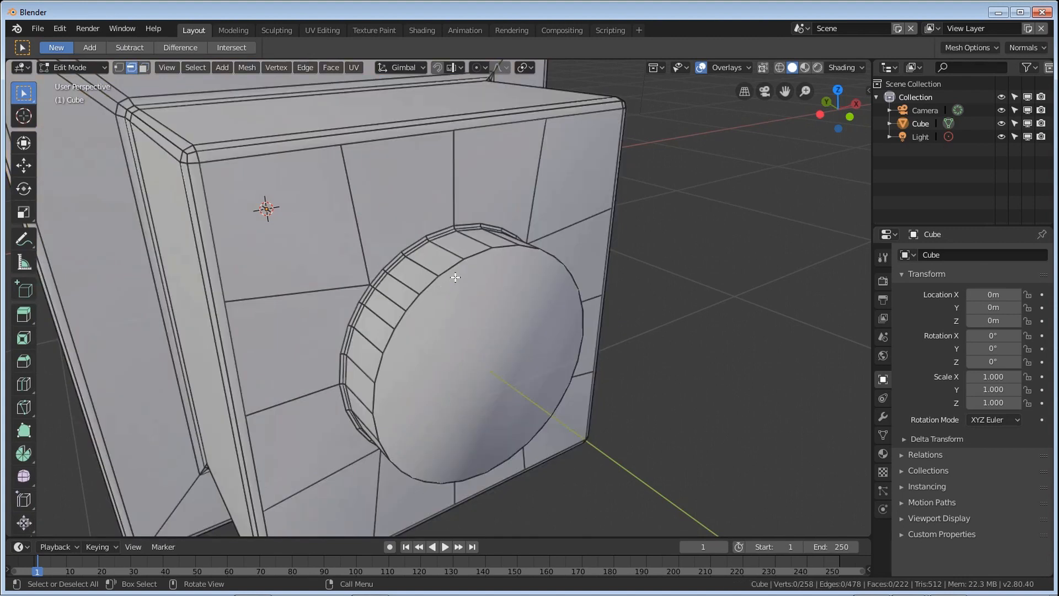
pyautogui.keyDown('alt'); pyautogui.click(452, 269); pyautogui.keyUp('alt')
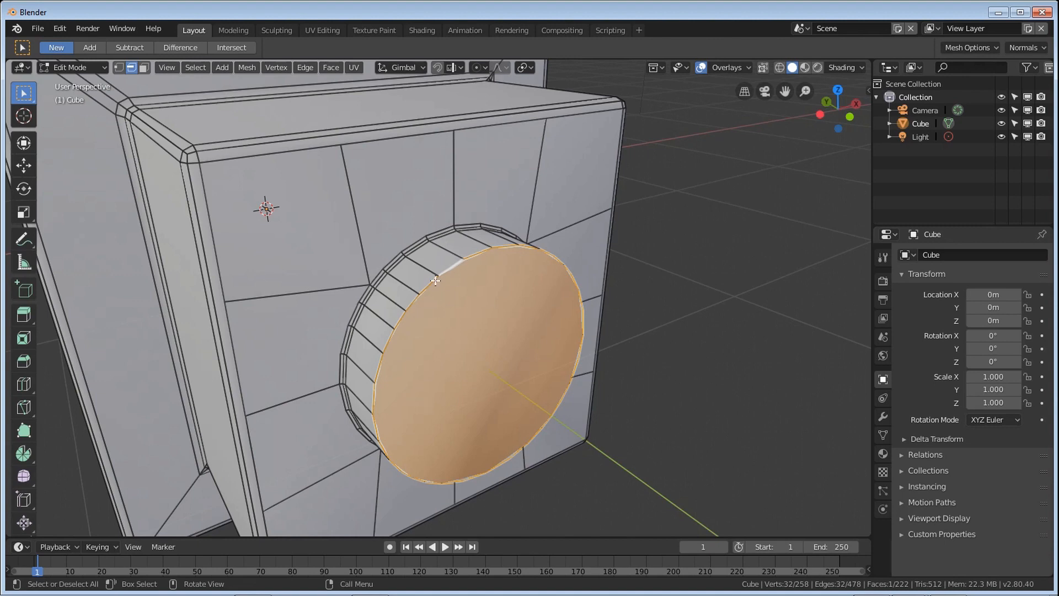
pyautogui.press('b')
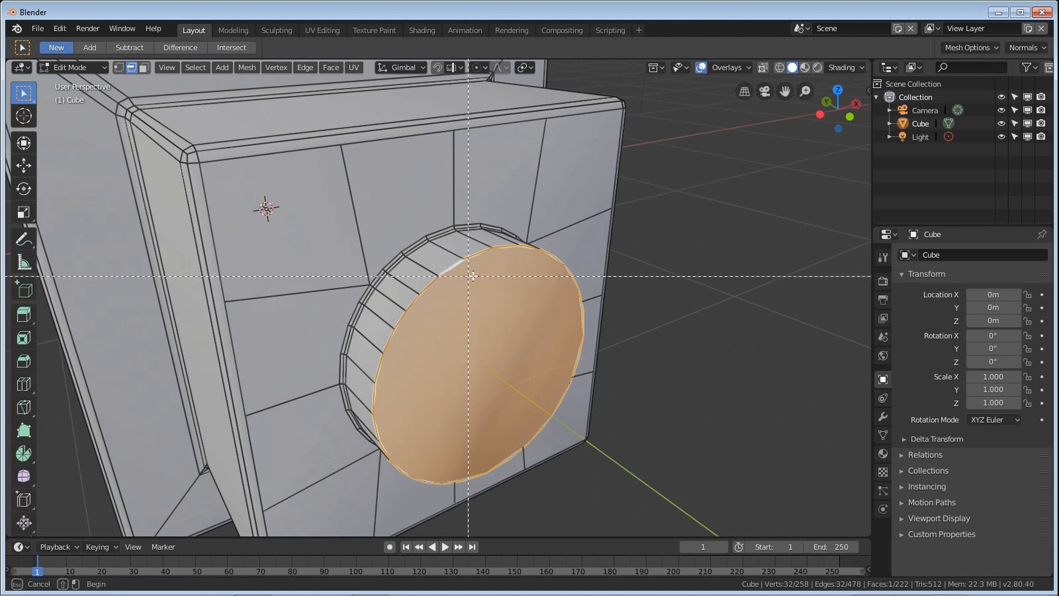
pyautogui.press('Escape')
pyautogui.hotkey('ctrl', 'b')
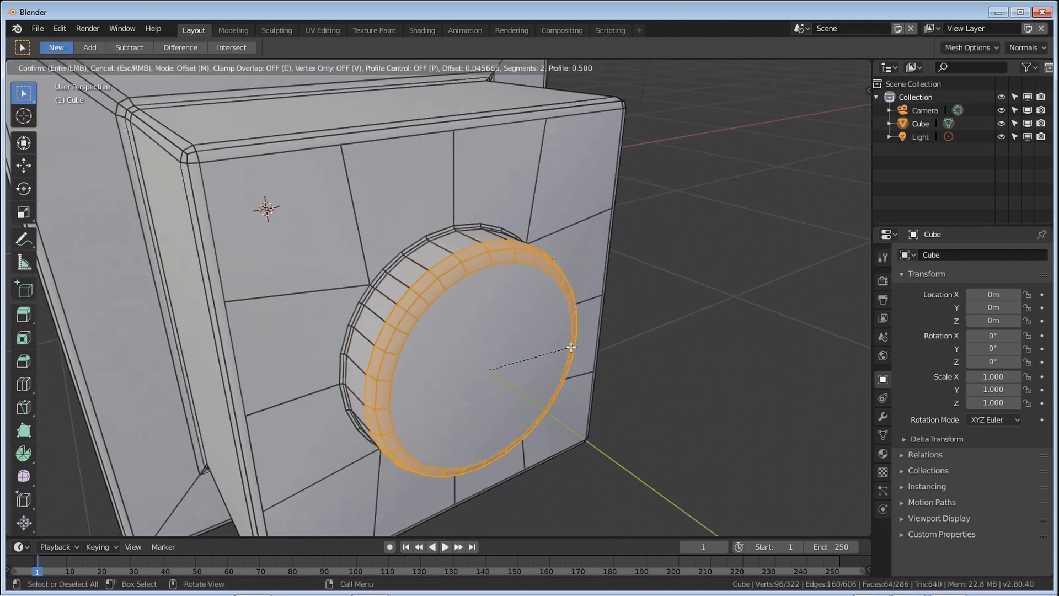
pyautogui.scroll(-1, 566, 347)
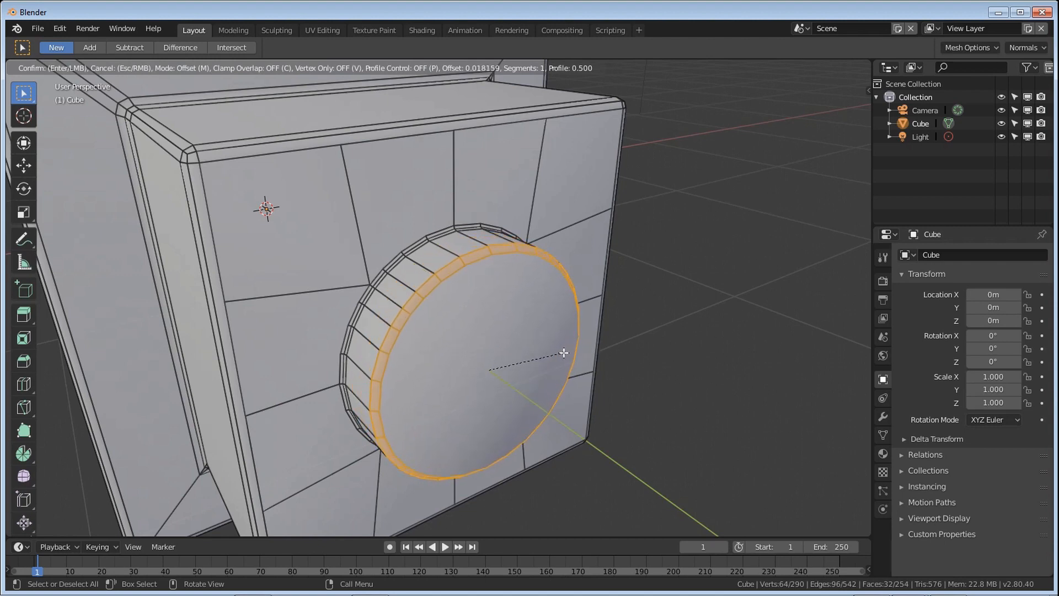
pyautogui.scroll(1, 563, 352)
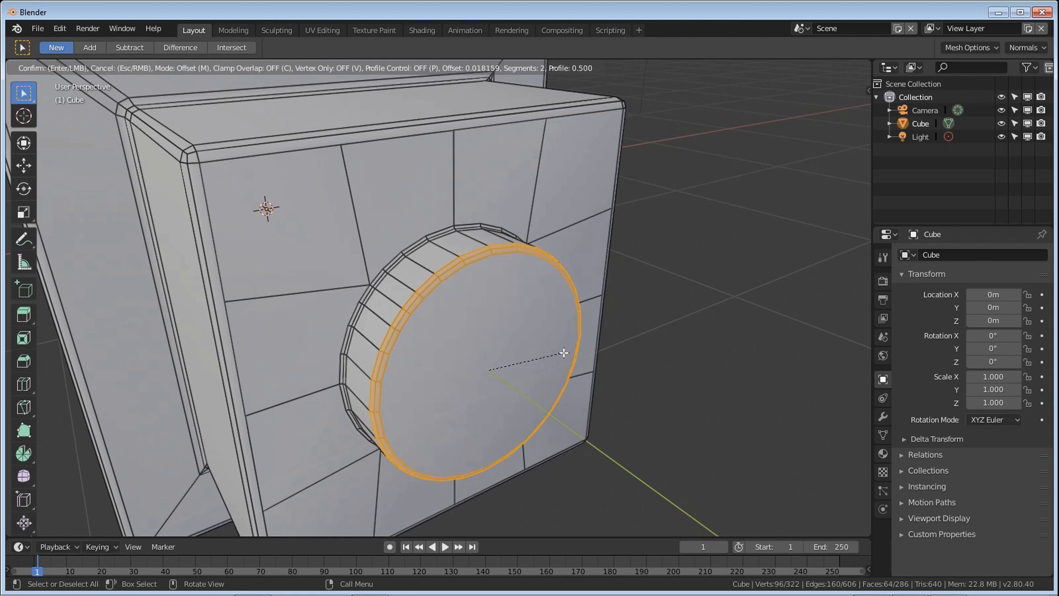
pyautogui.click(563, 353)
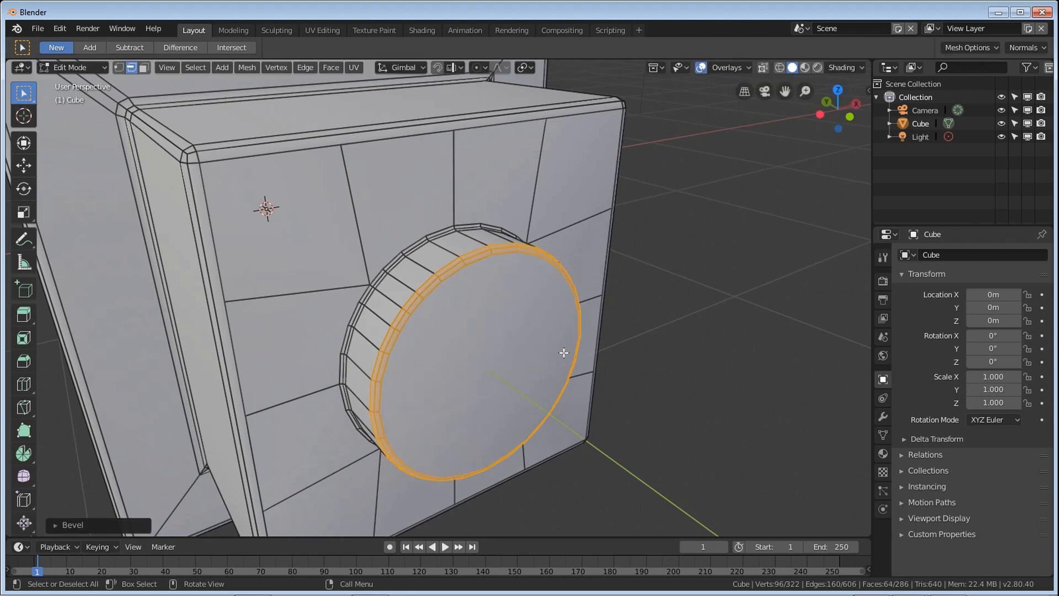
# - Return to Object Mode and examine the smooth-shaded cylinder, block and cube from the front and sides
pyautogui.press('Tab')
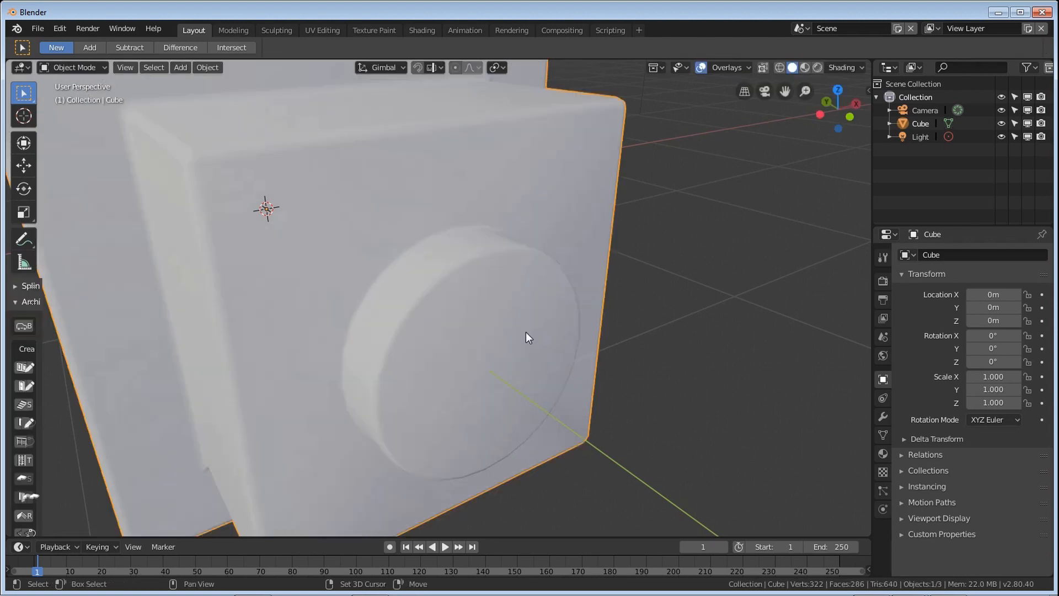
pyautogui.hotkey('shift', '`')
pyautogui.press('d')
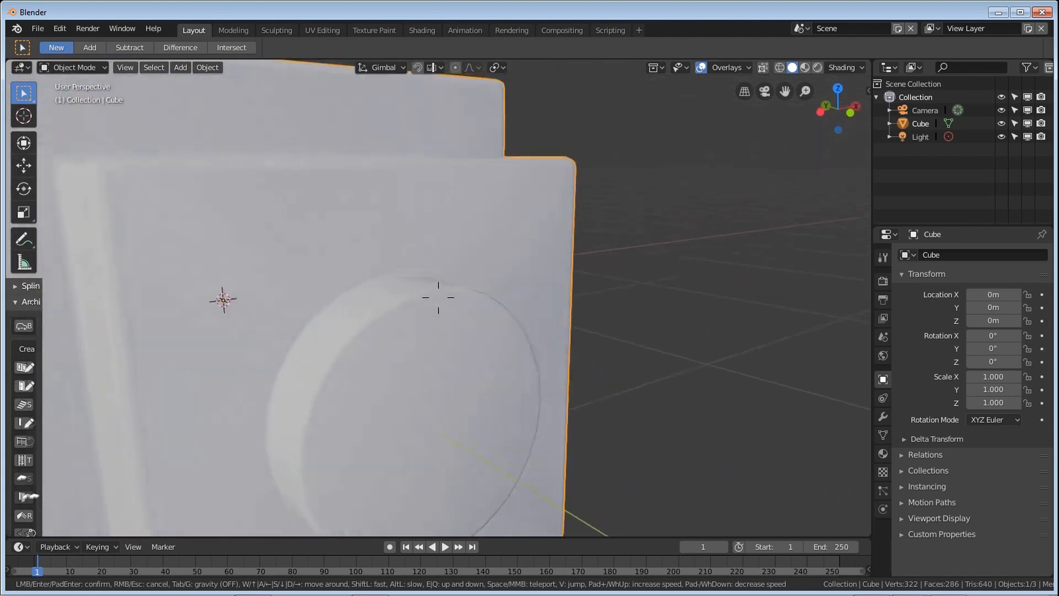
pyautogui.press('a')
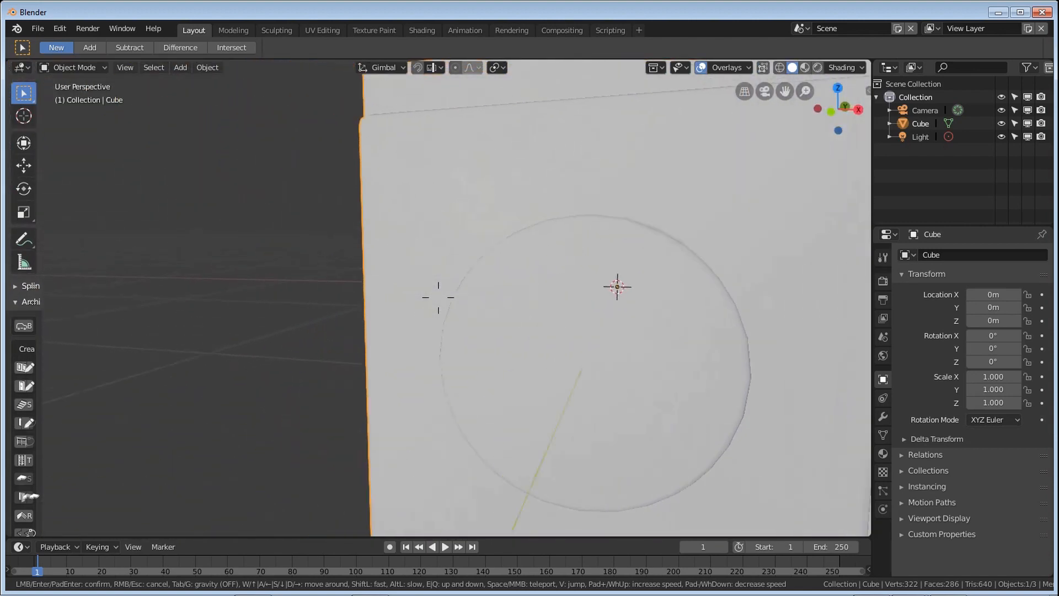
pyautogui.press('s')
pyautogui.press('w')
pyautogui.press('s')
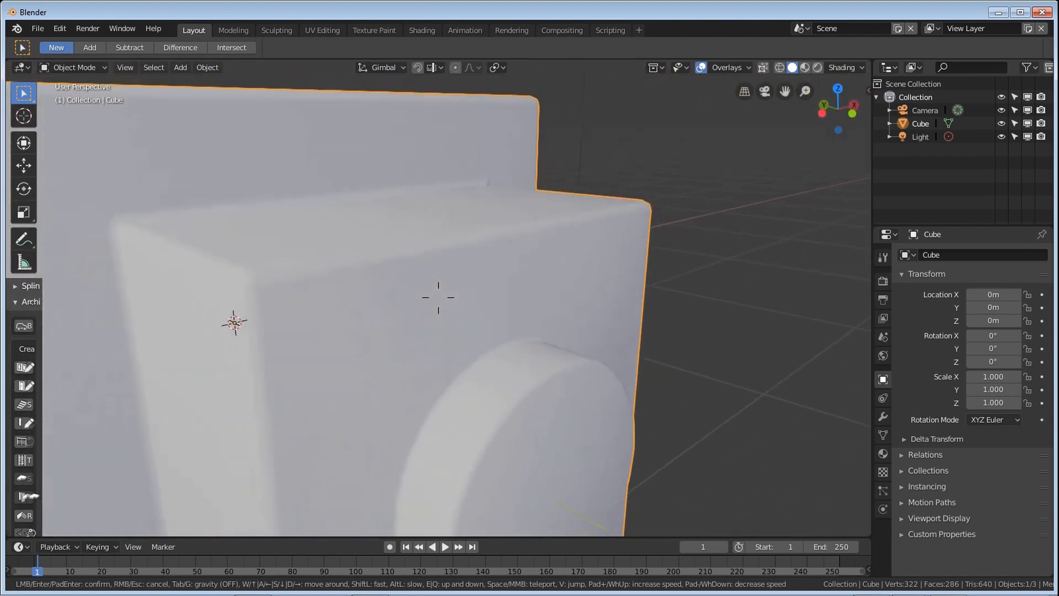
pyautogui.press('w')
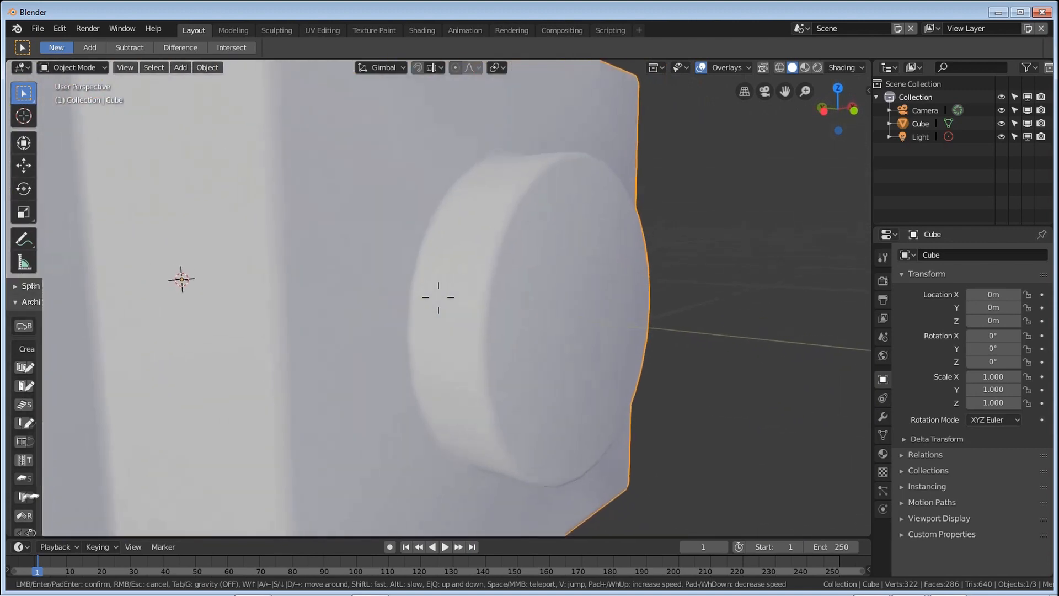
pyautogui.press('s')
pyautogui.press('d')
pyautogui.press('d')
pyautogui.press('w')
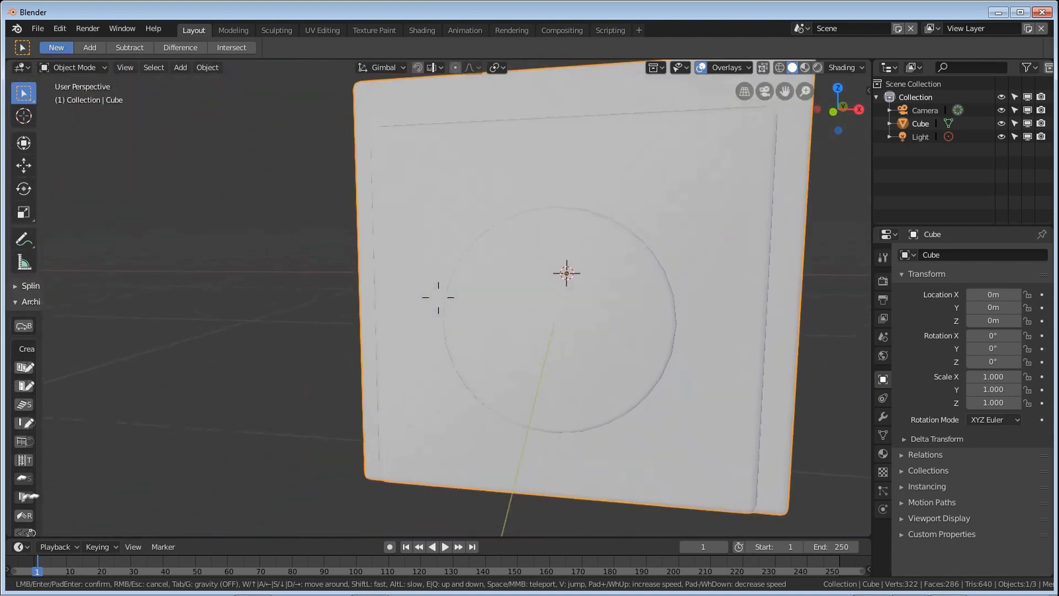
pyautogui.press('s')
pyautogui.press('a')
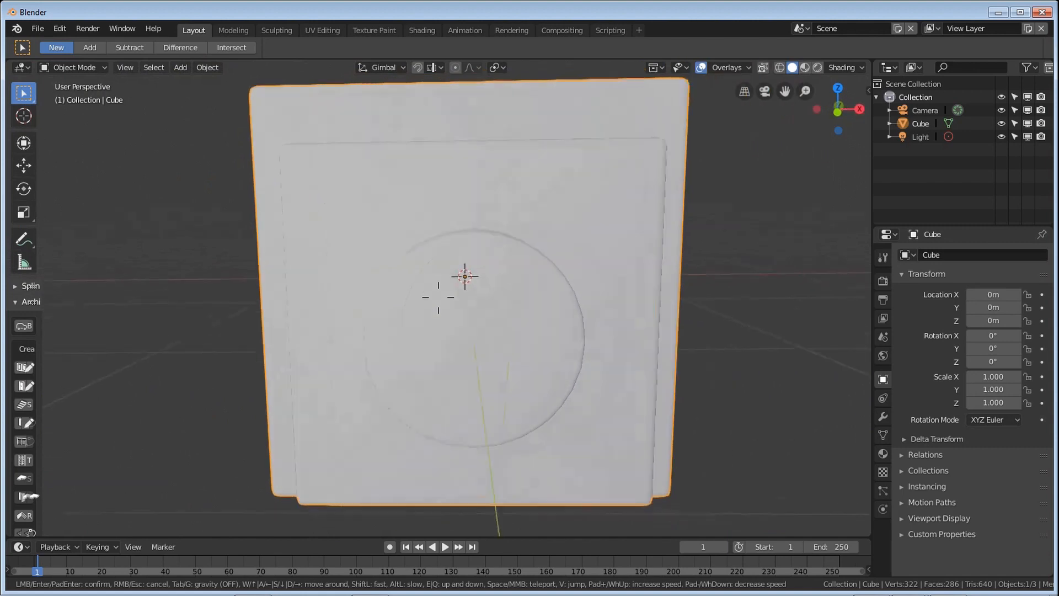
pyautogui.press('e')
pyautogui.press('w')
pyautogui.press('s')
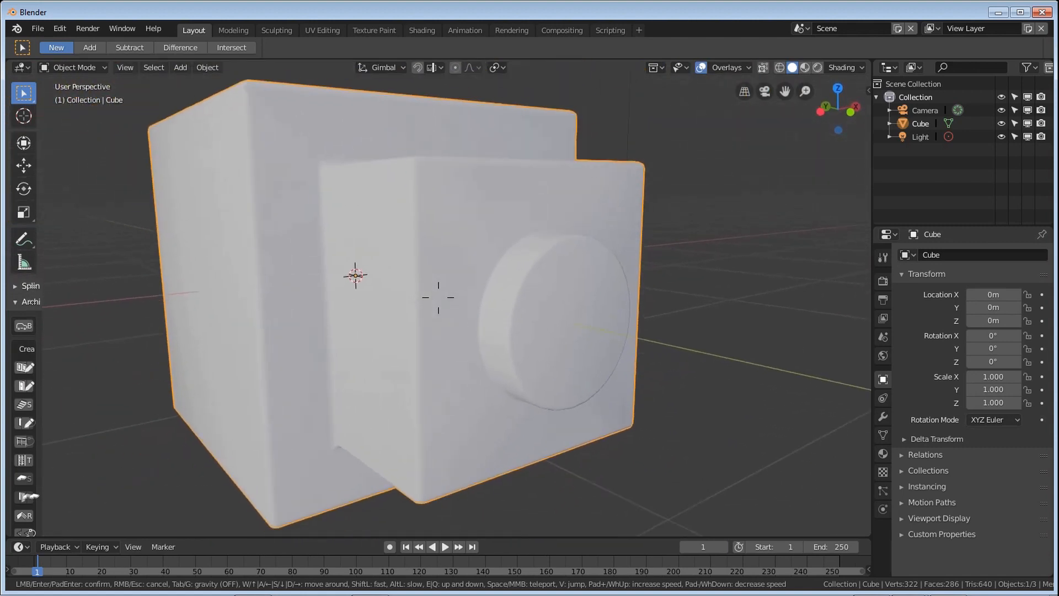
pyautogui.click(438, 297)
# - Shade the object flat and examine its beveled edges up close and from several angles
pyautogui.rightClick(458, 274)
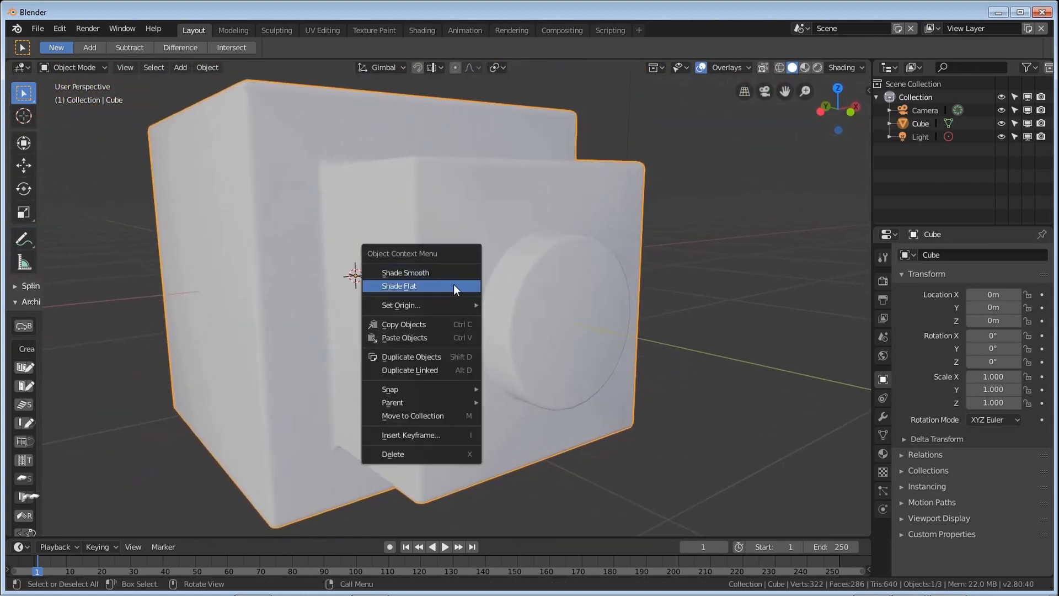
pyautogui.click(454, 284)
pyautogui.hotkey('shift', '`')
pyautogui.press('w')
pyautogui.press('w')
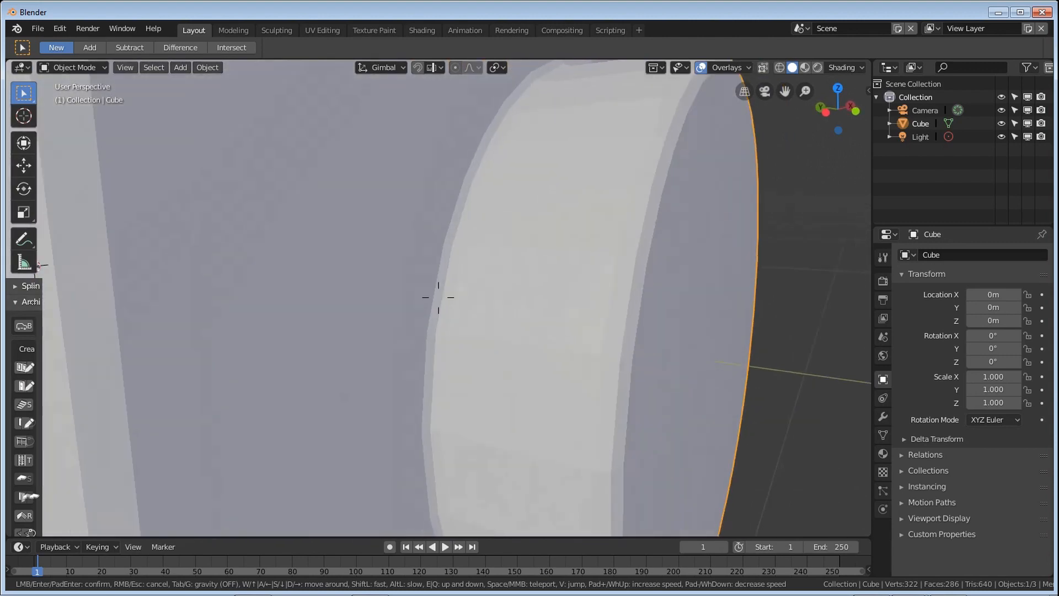
pyautogui.press('e')
pyautogui.press('d')
pyautogui.press('s')
pyautogui.press('d')
pyautogui.press('e')
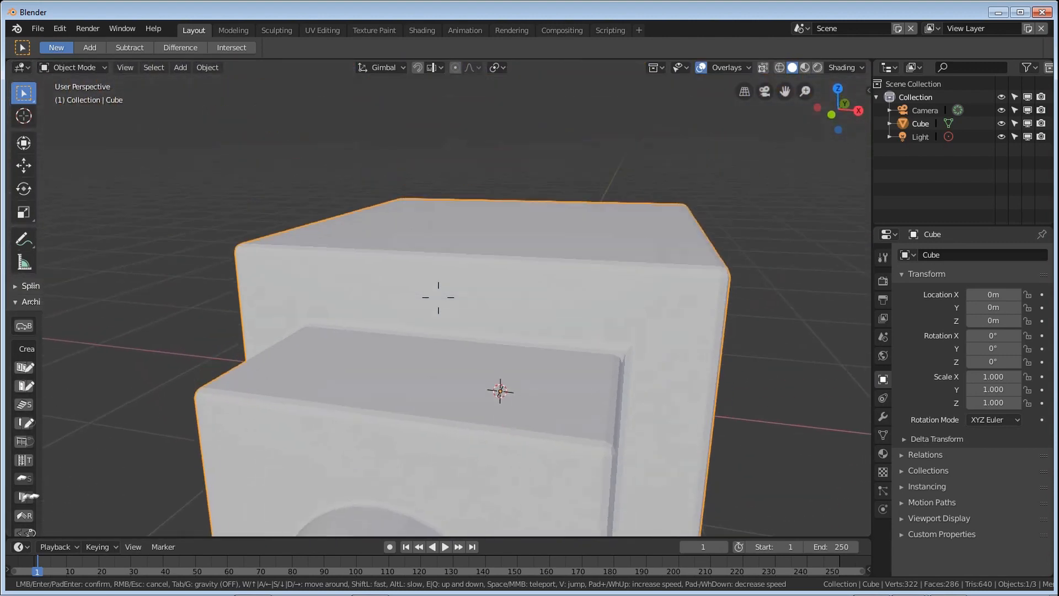
pyautogui.press('a')
pyautogui.press('q')
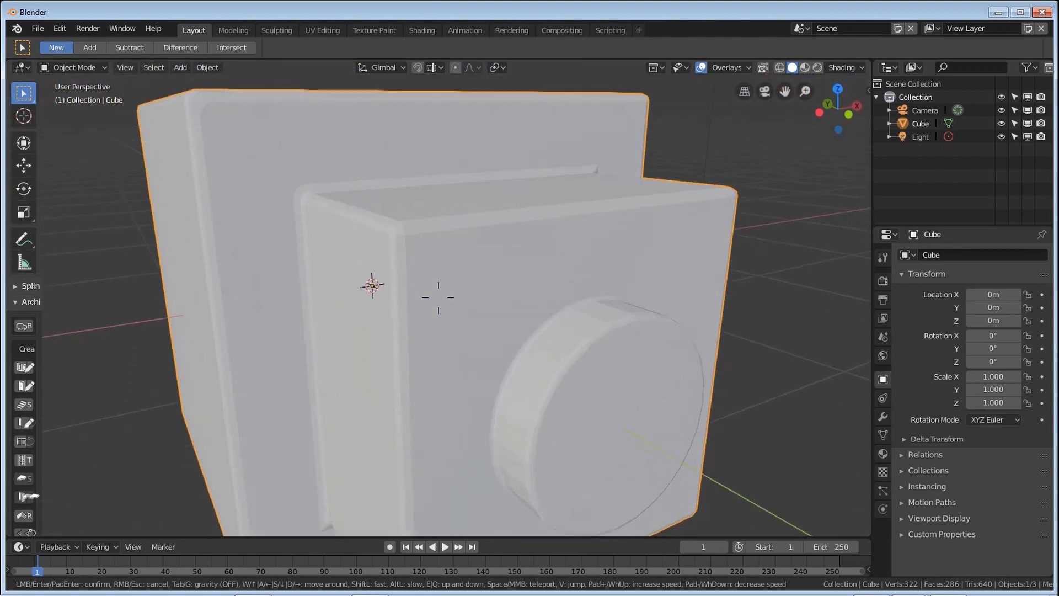
pyautogui.press('w')
pyautogui.press('a')
pyautogui.press('s')
pyautogui.press('e')
pyautogui.click(439, 297)
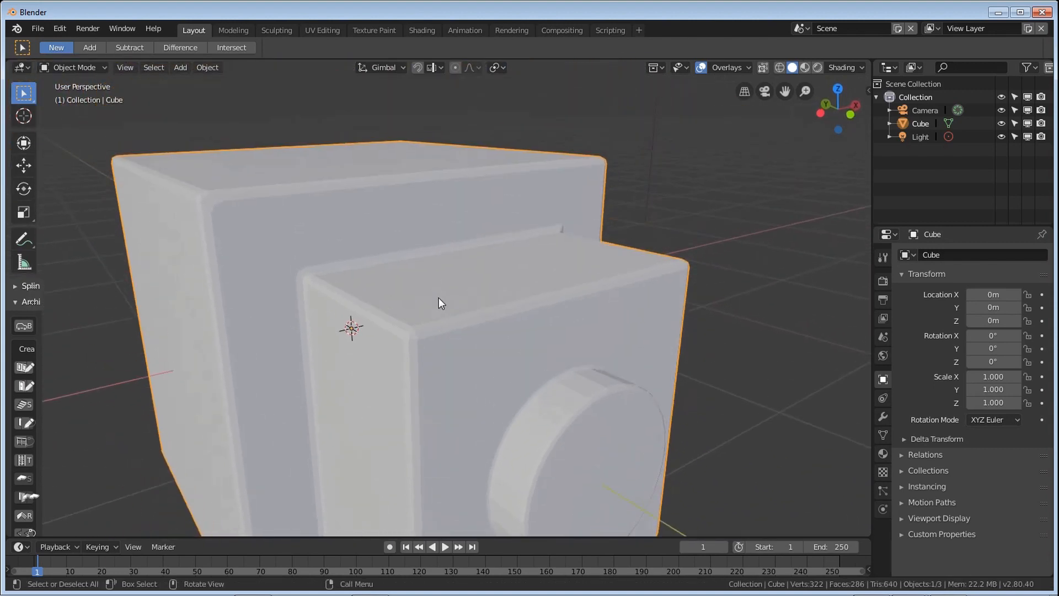
# - Examine the whole mesh selected in Edit Mode, dismissing the Software Licensing dialog, and return to Object Mode
pyautogui.press('Tab')
pyautogui.press('a')
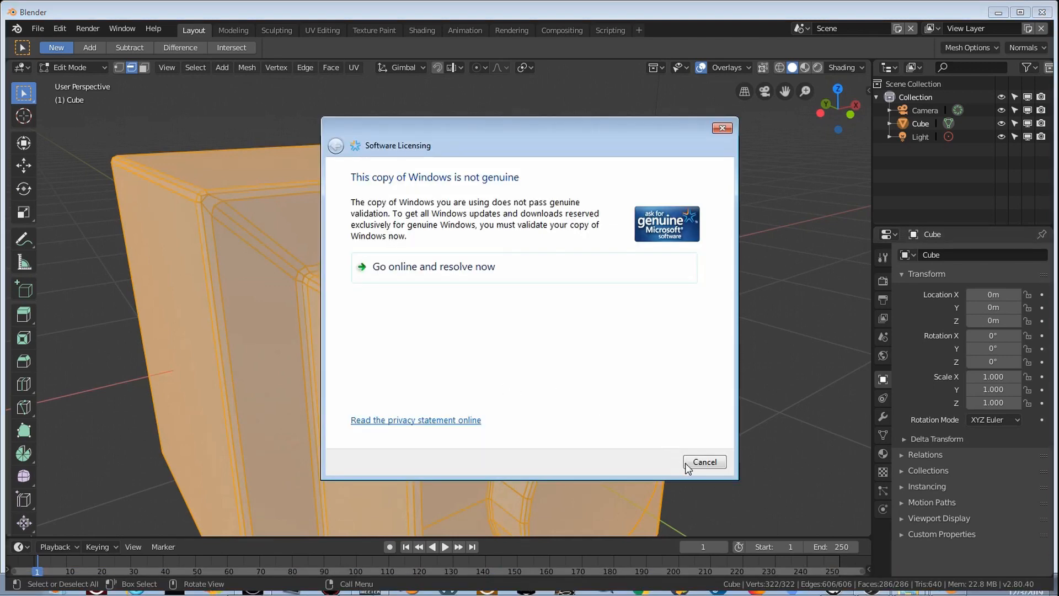
pyautogui.click(691, 462)
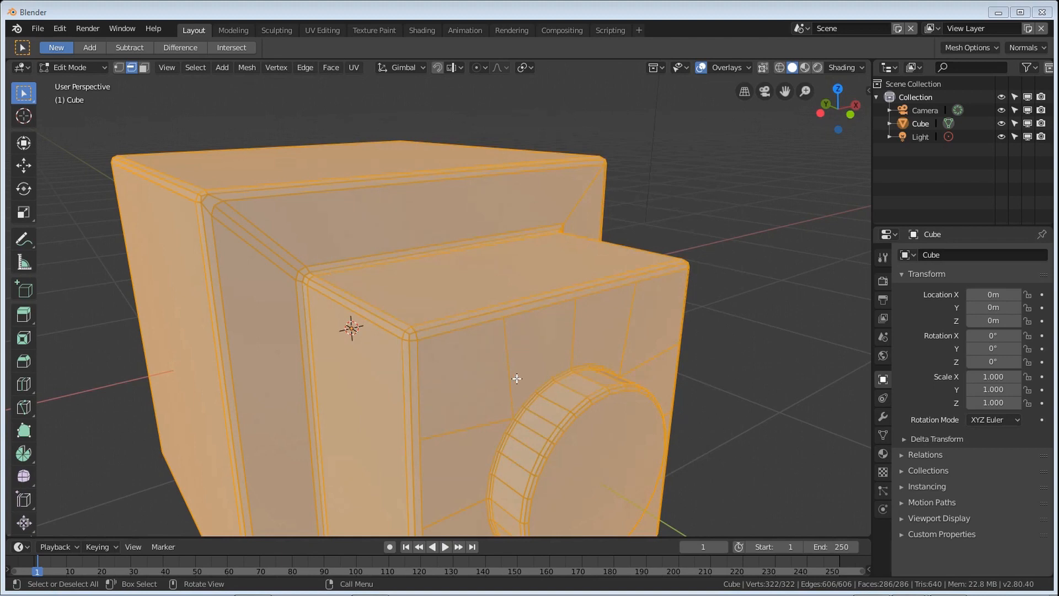
pyautogui.press('Tab')
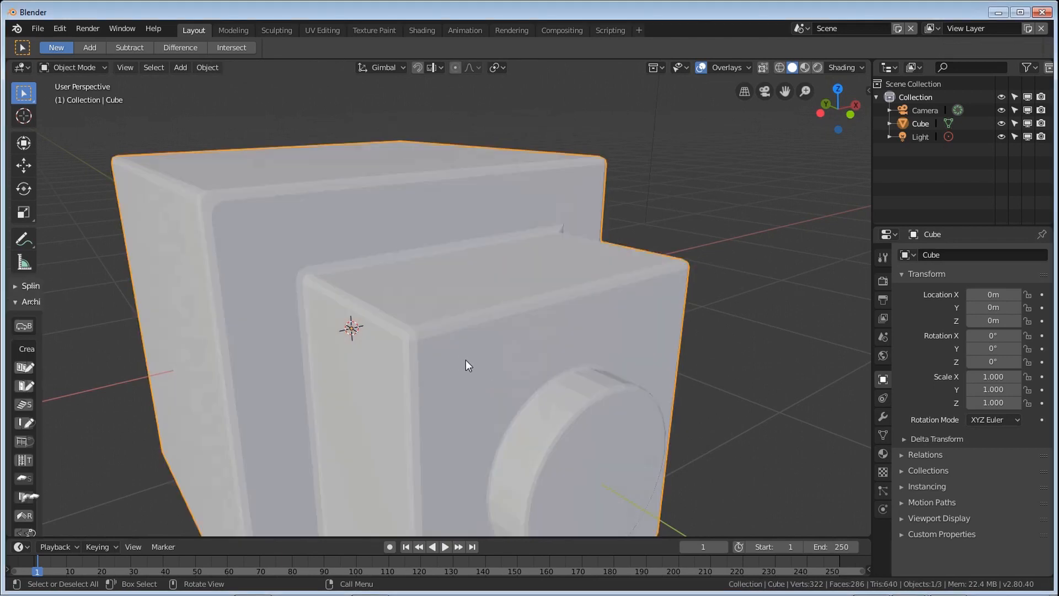
# - Shade the beveled object smooth again
pyautogui.rightClick(471, 353)
pyautogui.click(471, 353)
pyautogui.rightClick(472, 313)
pyautogui.click(472, 311)
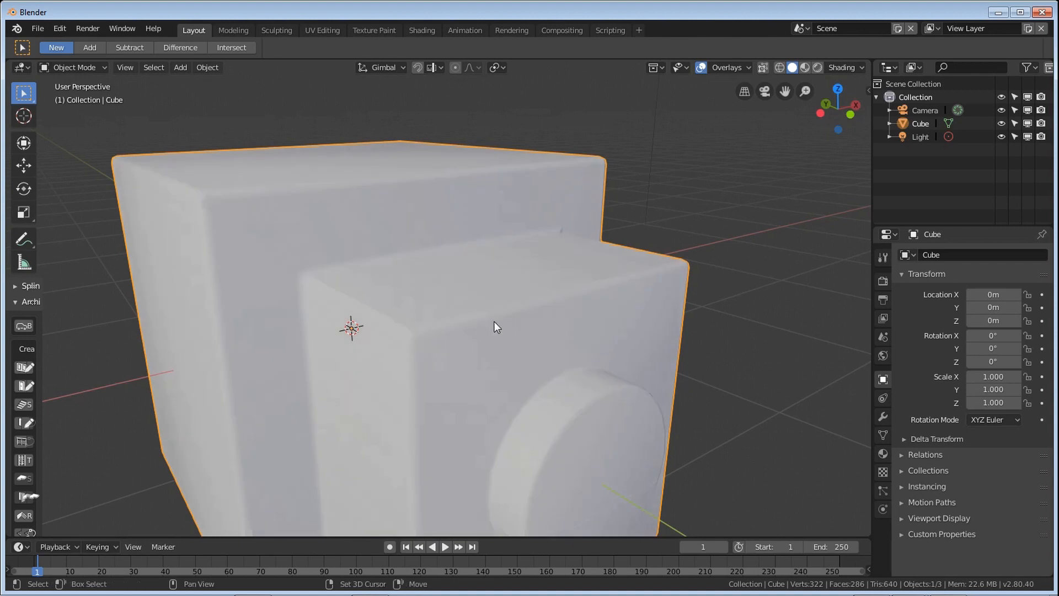
# - Start walk navigation and examine the smooth-shaded upper edges of the cube and its extruded block up close and from the front
pyautogui.hotkey('shift', '`')
pyautogui.press('w')
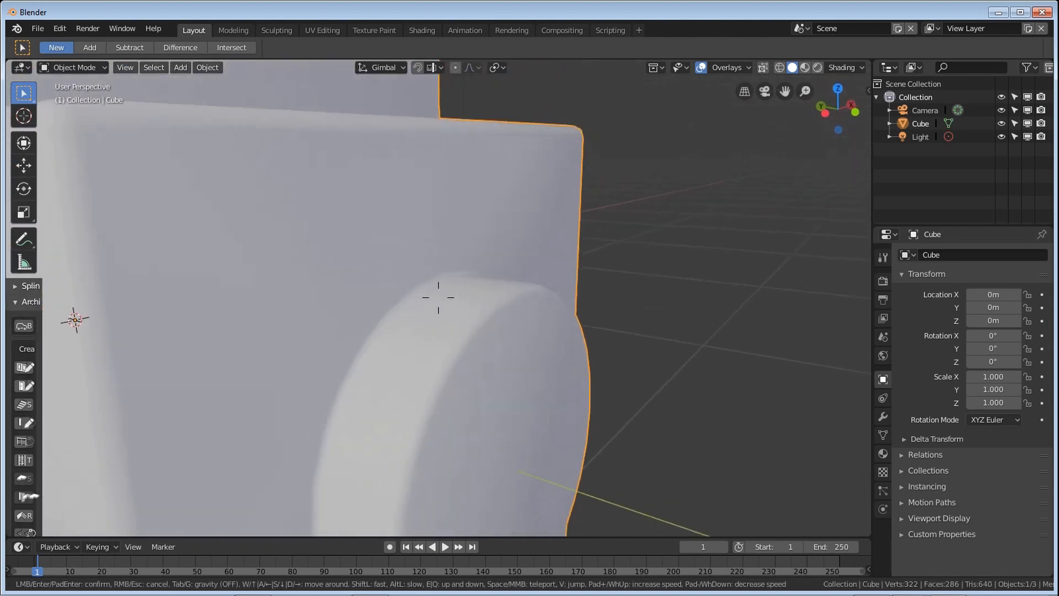
pyautogui.press('s')
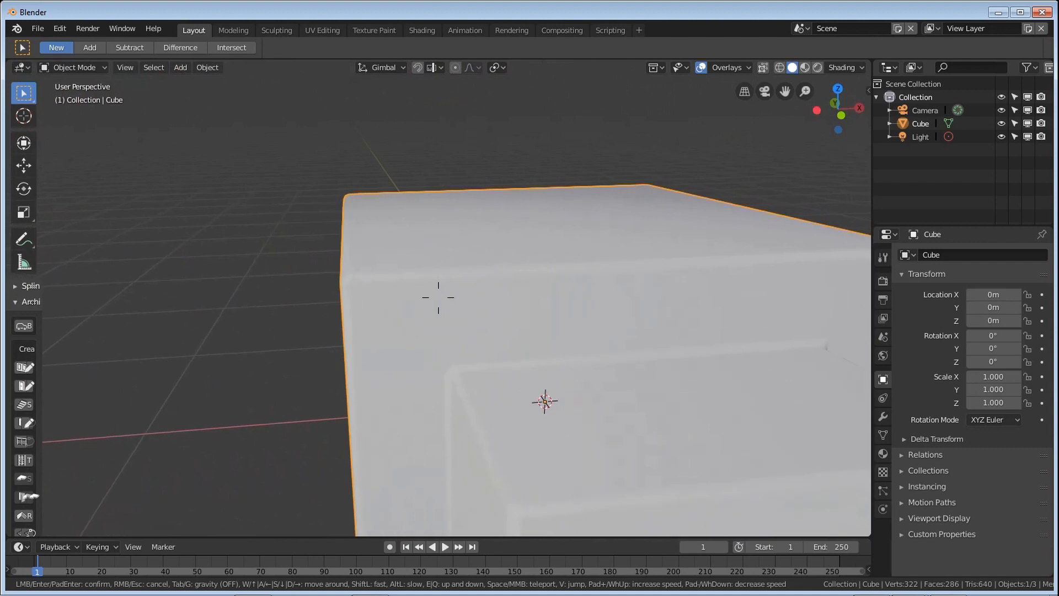
pyautogui.press('d')
pyautogui.press('a')
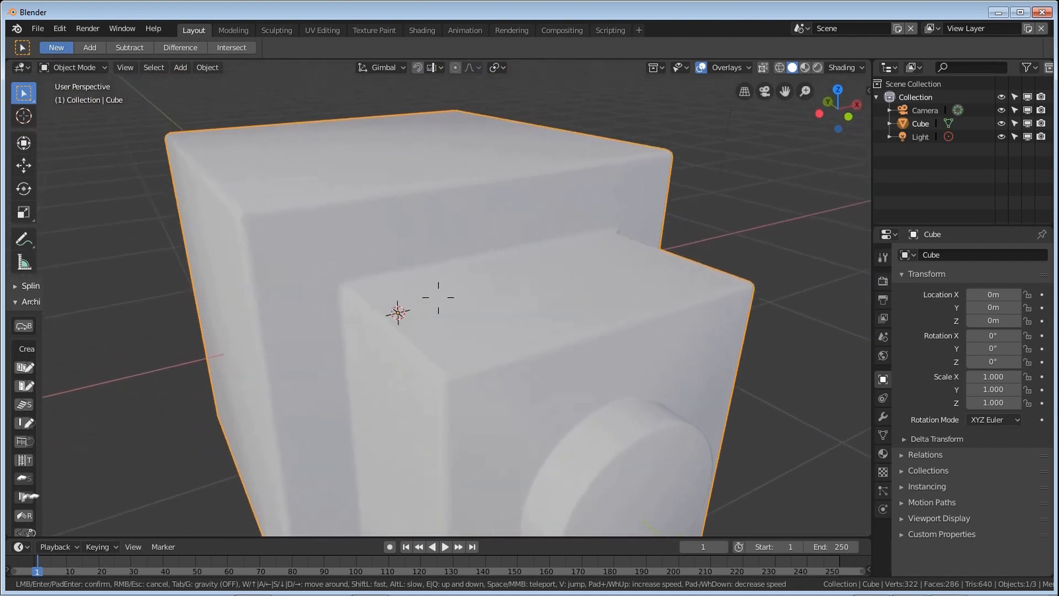
pyautogui.press('q')
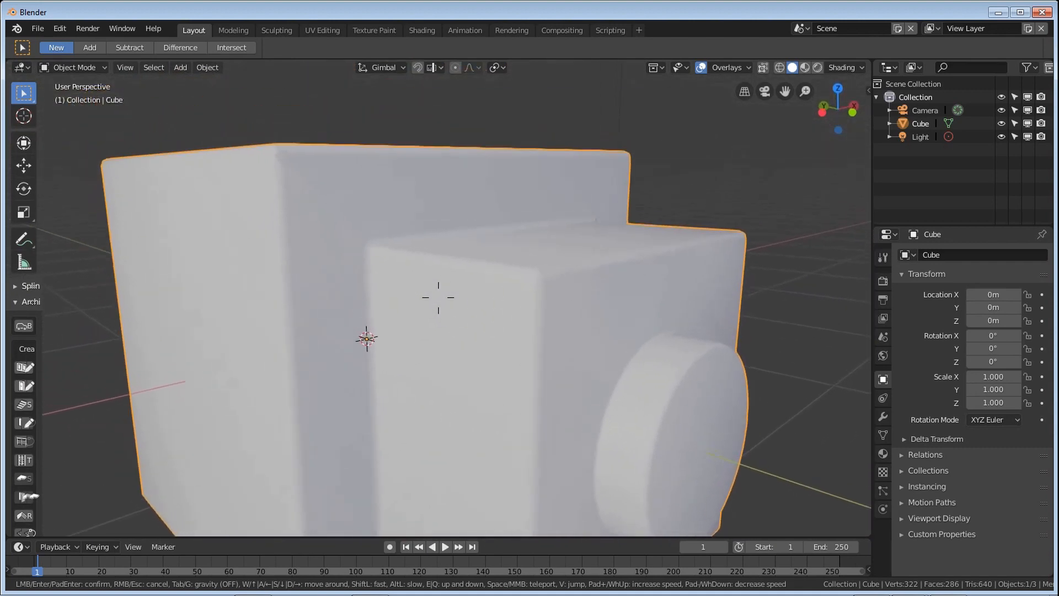
# - Examine the smooth-shaded block and round extrusion from a low viewpoint, checking their beveled lower edges and the cylinder's rim
pyautogui.press('q')
pyautogui.press('d')
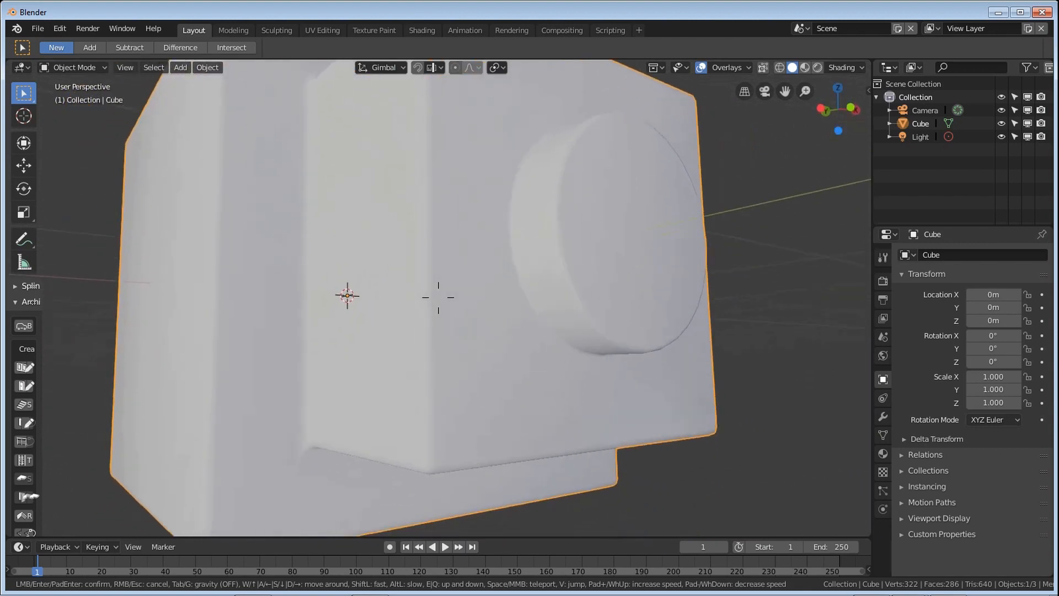
pyautogui.press('a')
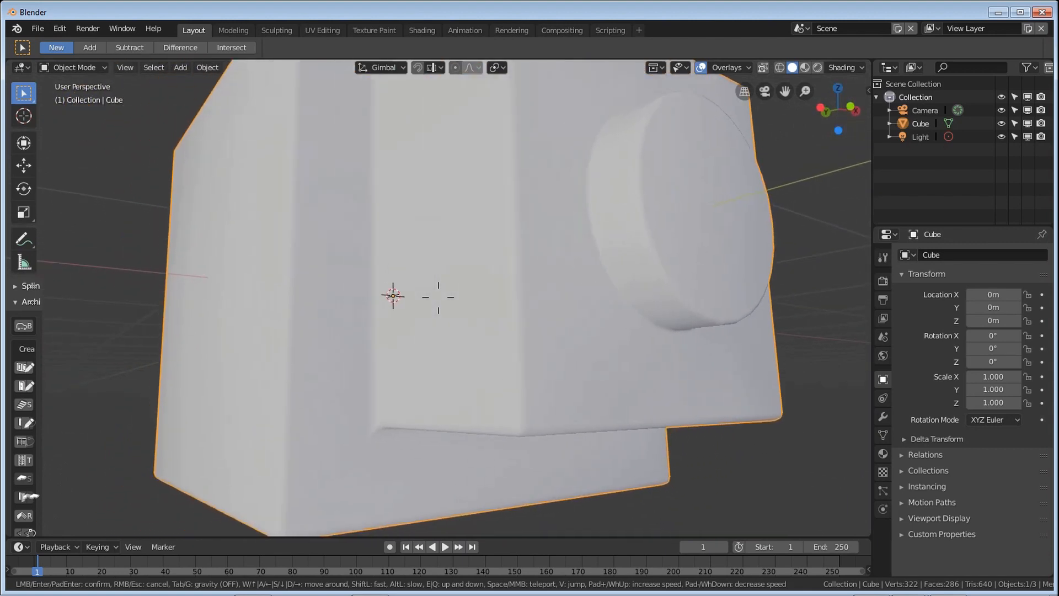
pyautogui.press('a')
pyautogui.press('d')
pyautogui.press('w')
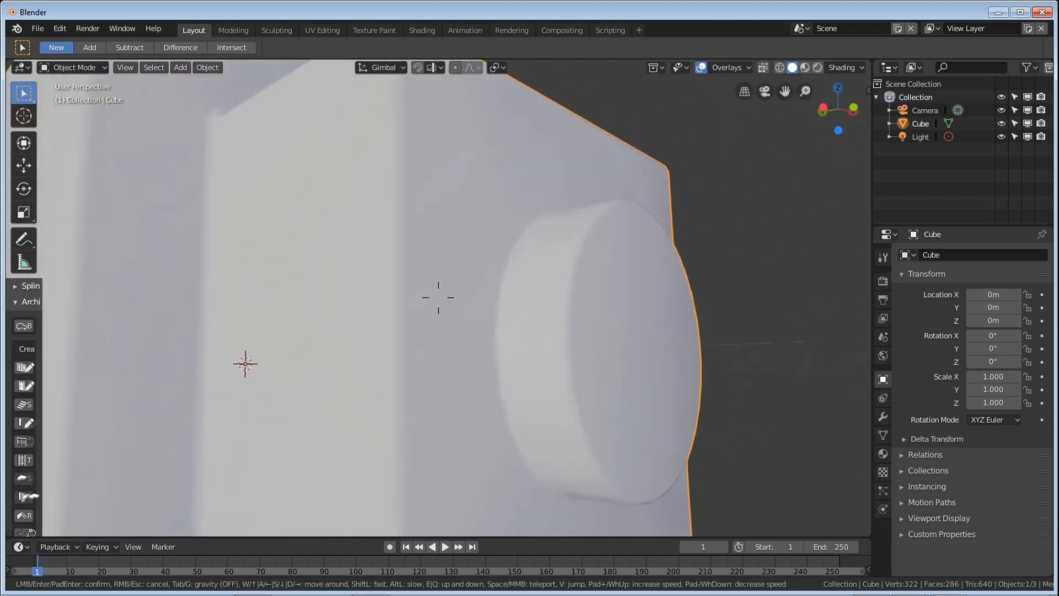
pyautogui.press('d')
pyautogui.press('s')
pyautogui.press('a')
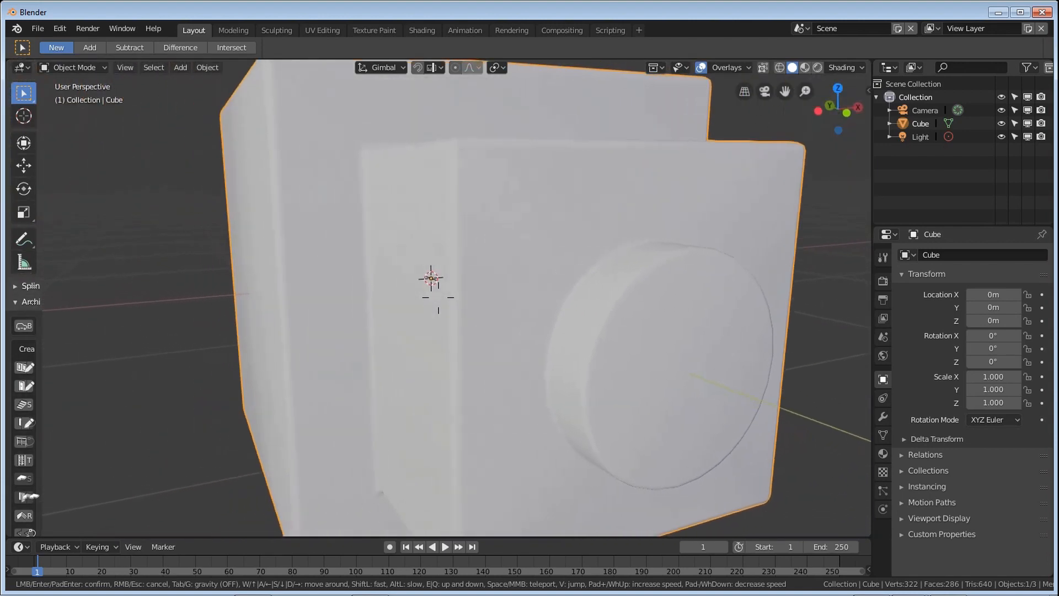
# - Examine the whole smooth-shaded object from above, the front and the corner, at close range and from farther back
pyautogui.press('e')
pyautogui.press('w')
pyautogui.press('a')
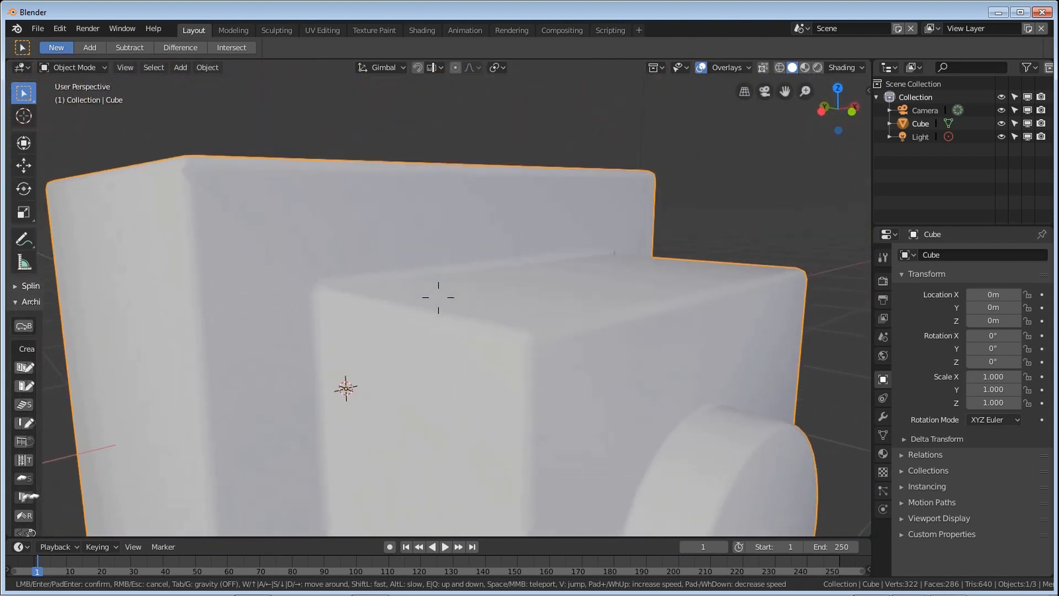
pyautogui.press('d')
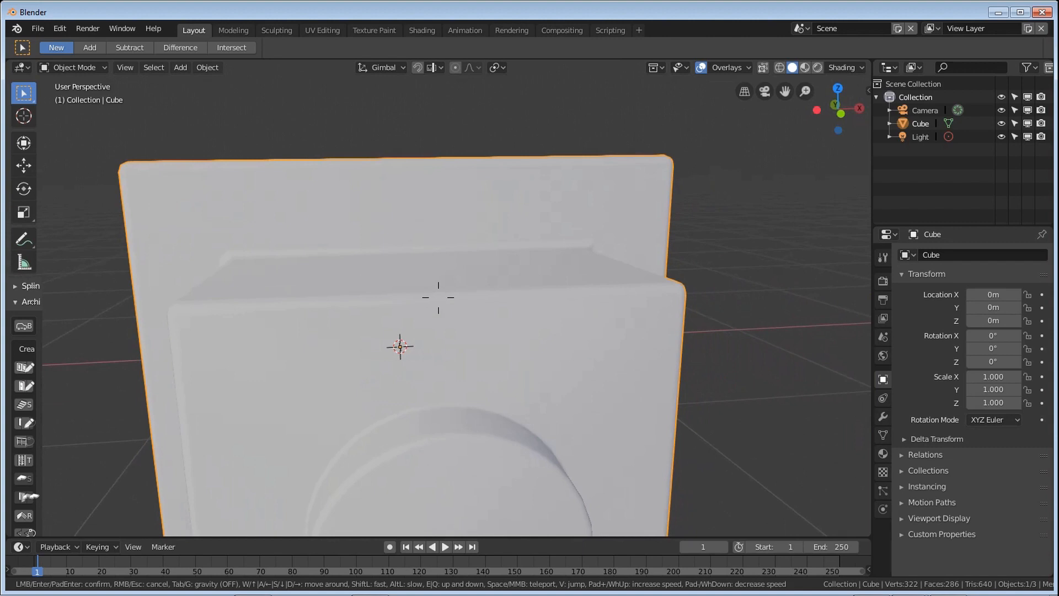
pyautogui.press('d')
pyautogui.press('s')
pyautogui.press('a')
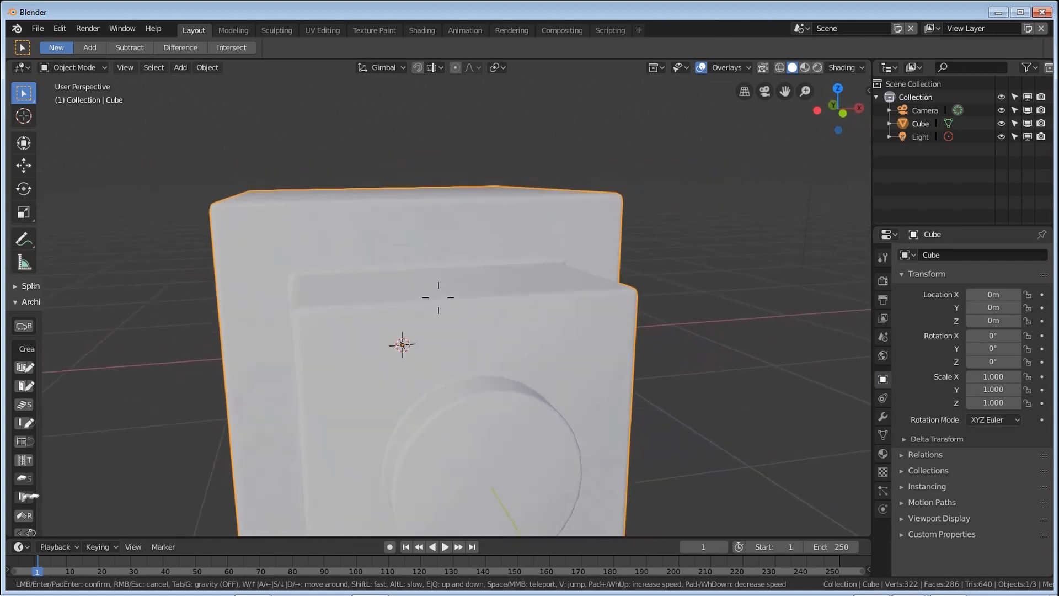
pyautogui.press('a')
pyautogui.press('s')
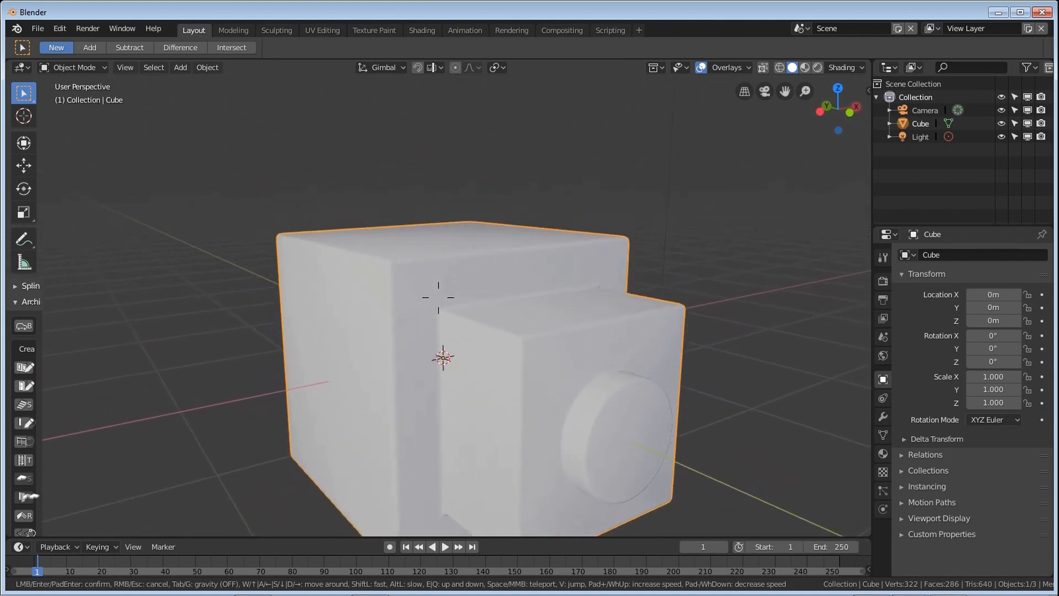
pyautogui.press('w')
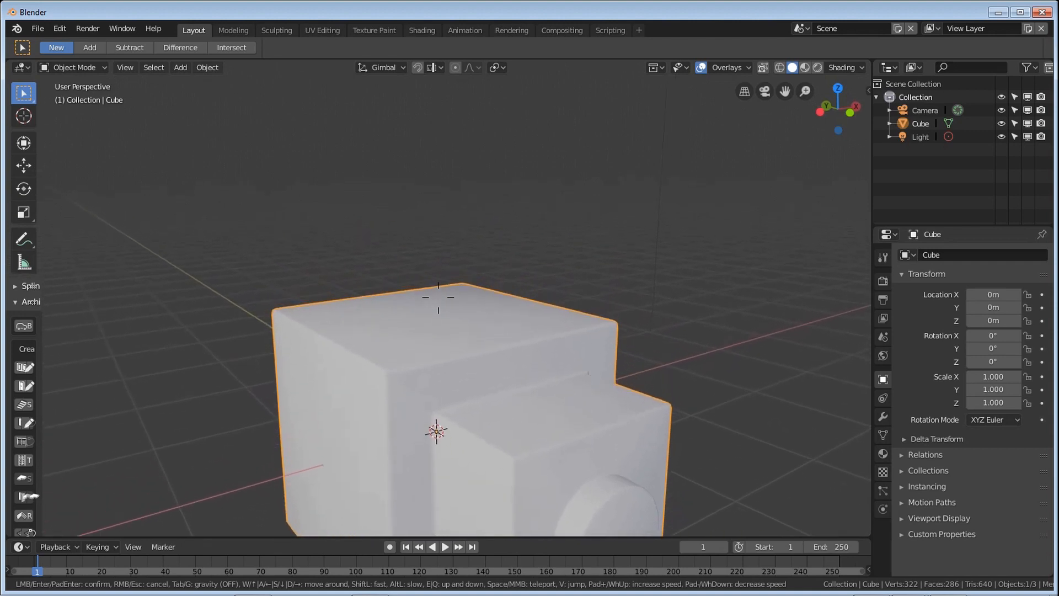
pyautogui.press('s')
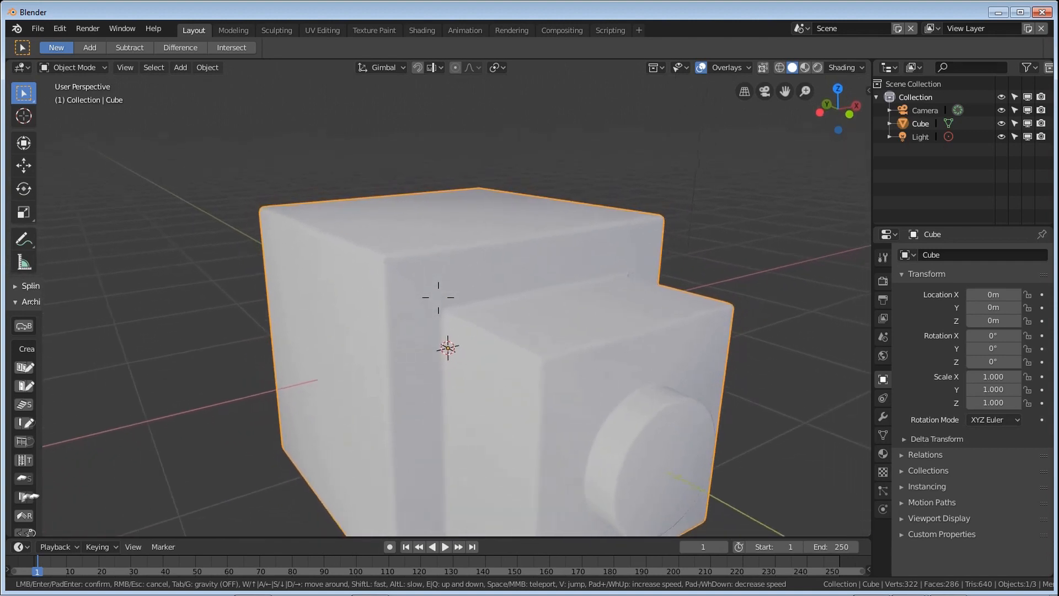
pyautogui.press('w')
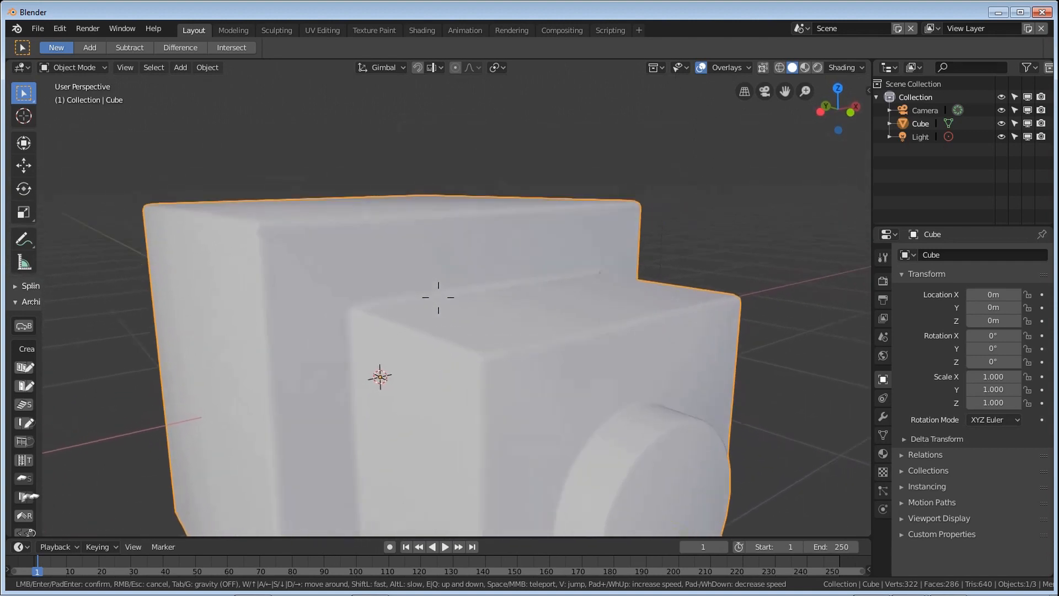
pyautogui.press('s')
pyautogui.press('s')
pyautogui.press('q')
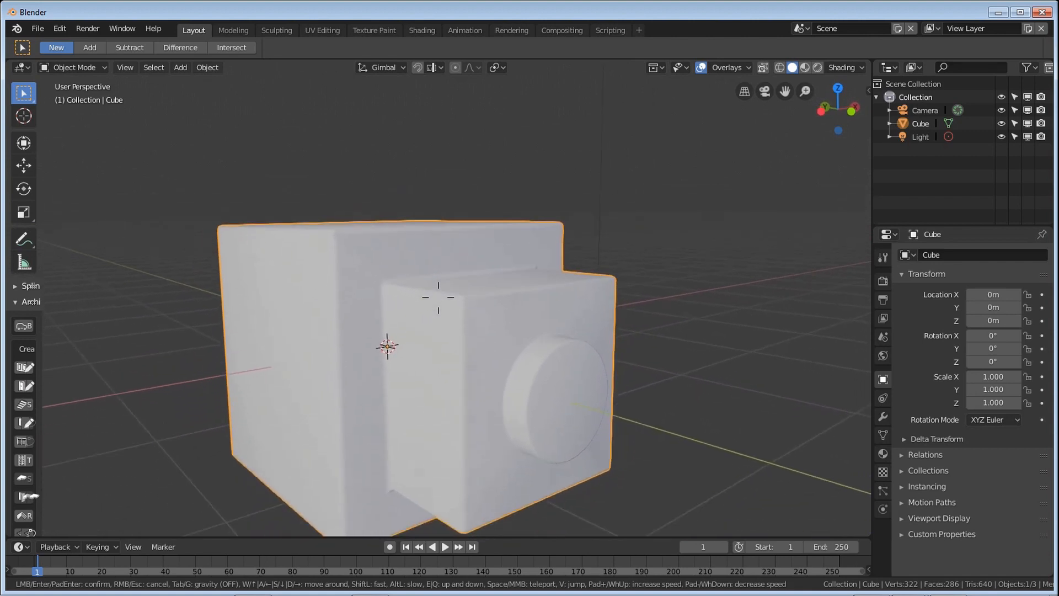